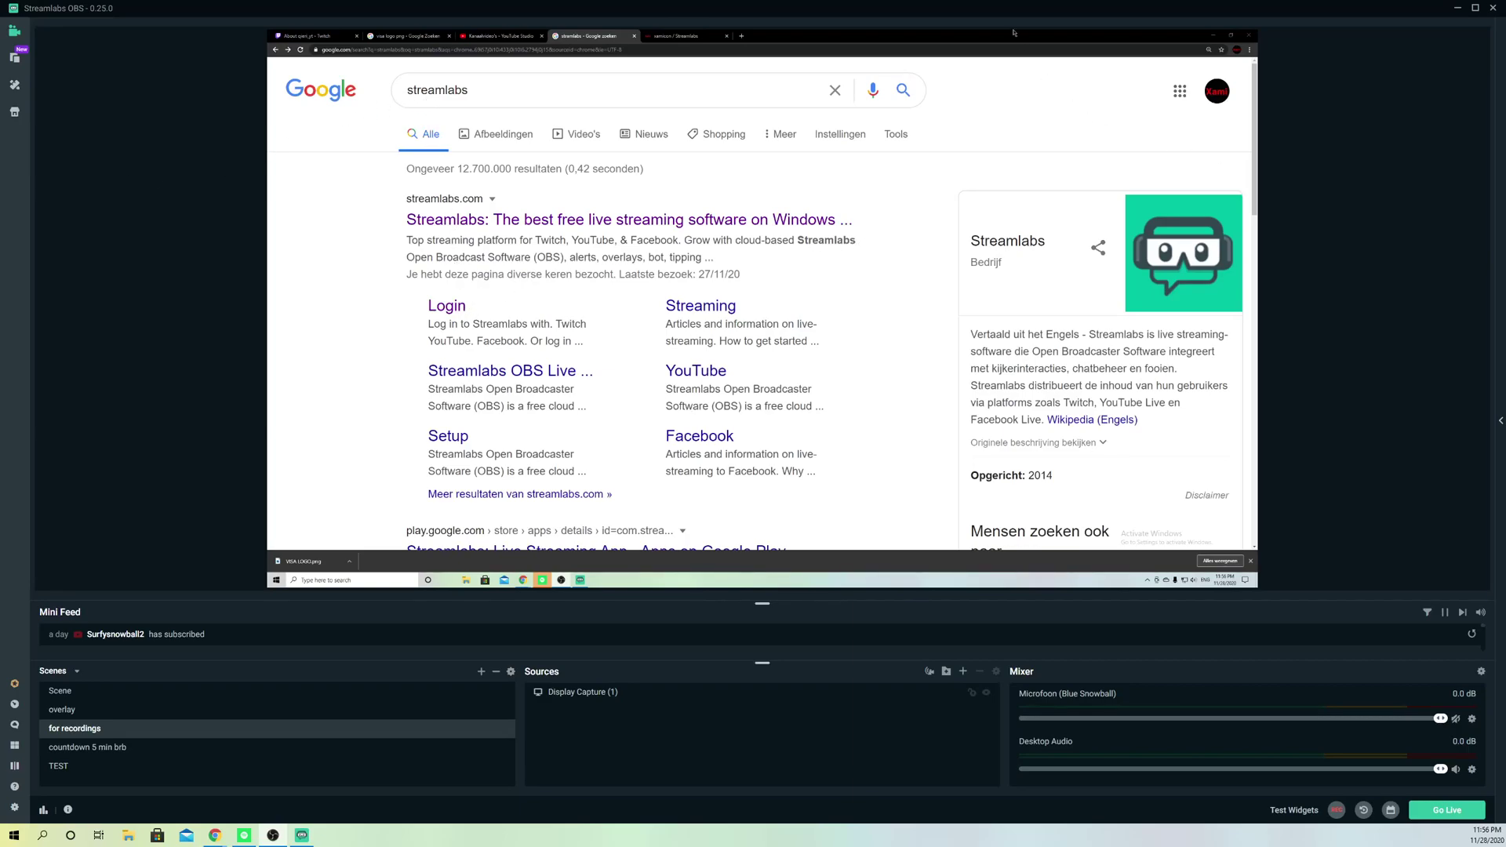
Maximize the Chrome window showing the 'streamlabs' Google results on this monitor
drag(1013, 36, 557, 369)
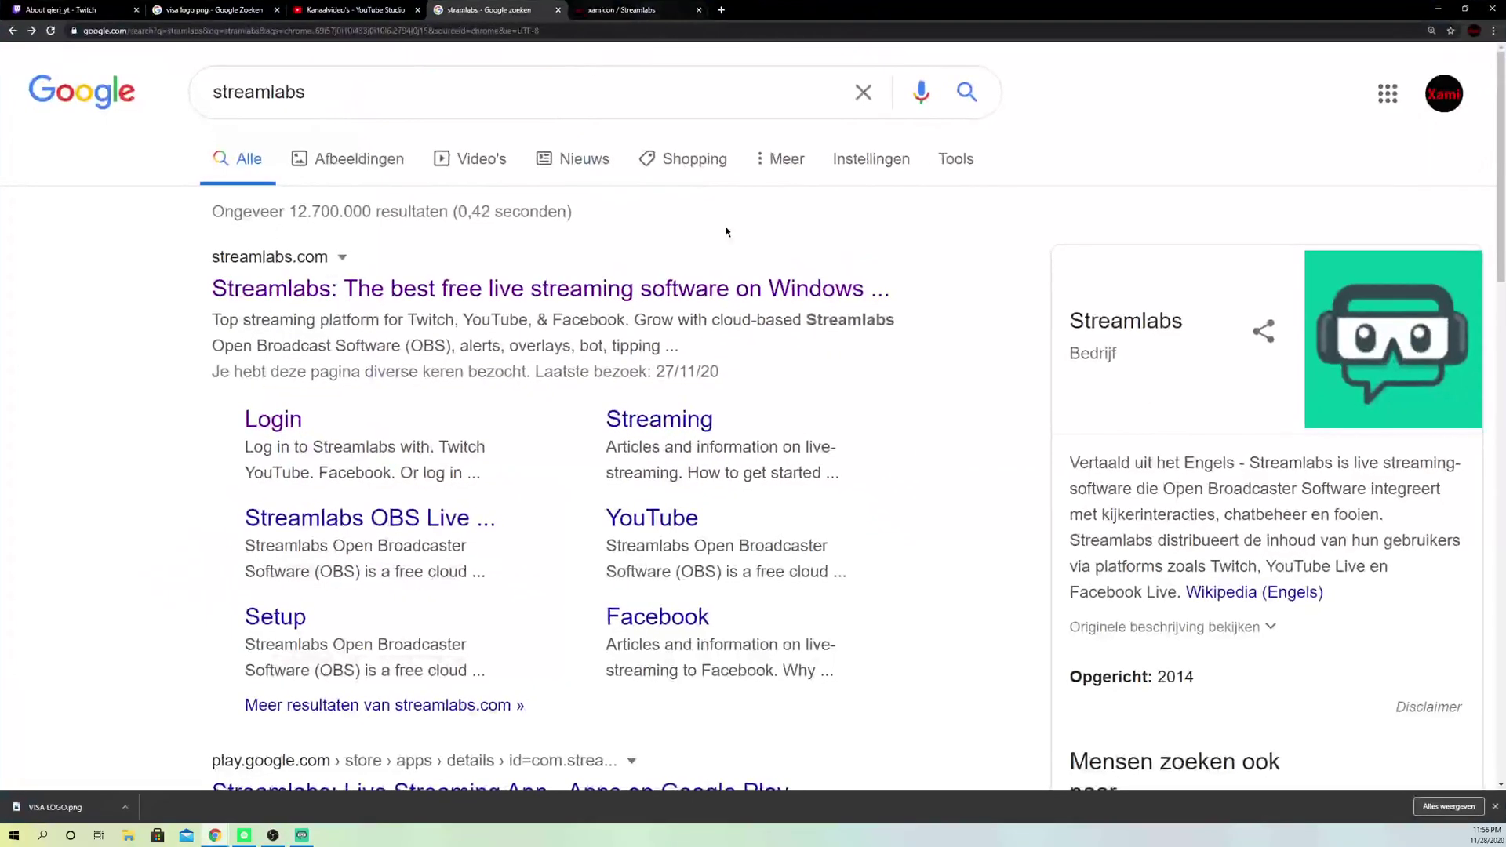
Log in to the Streamlabs dashboard and search 'DONAT' to reach Donation Settings
click(282, 419)
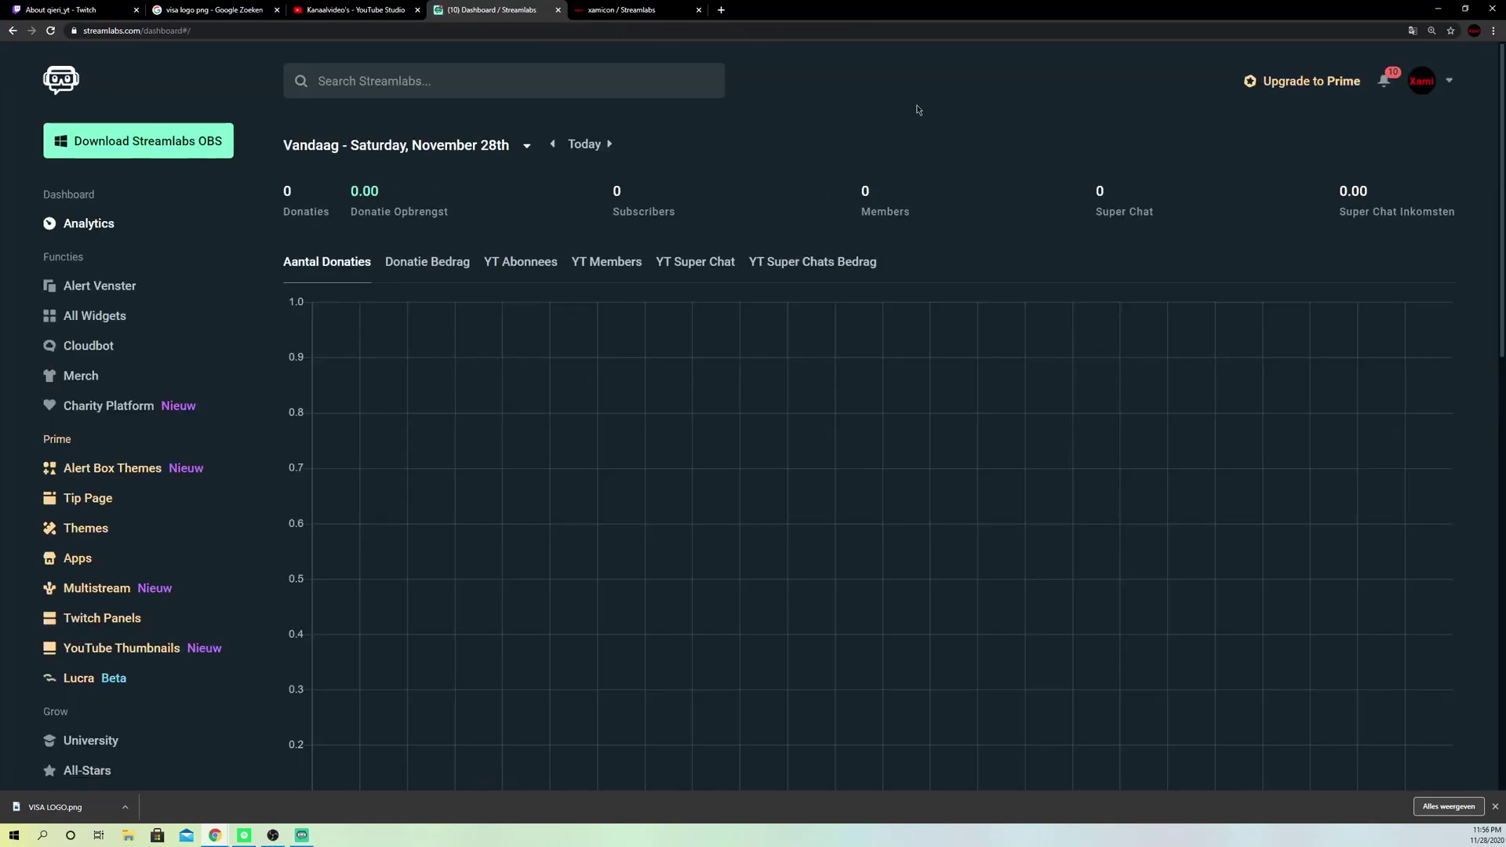
click(435, 82)
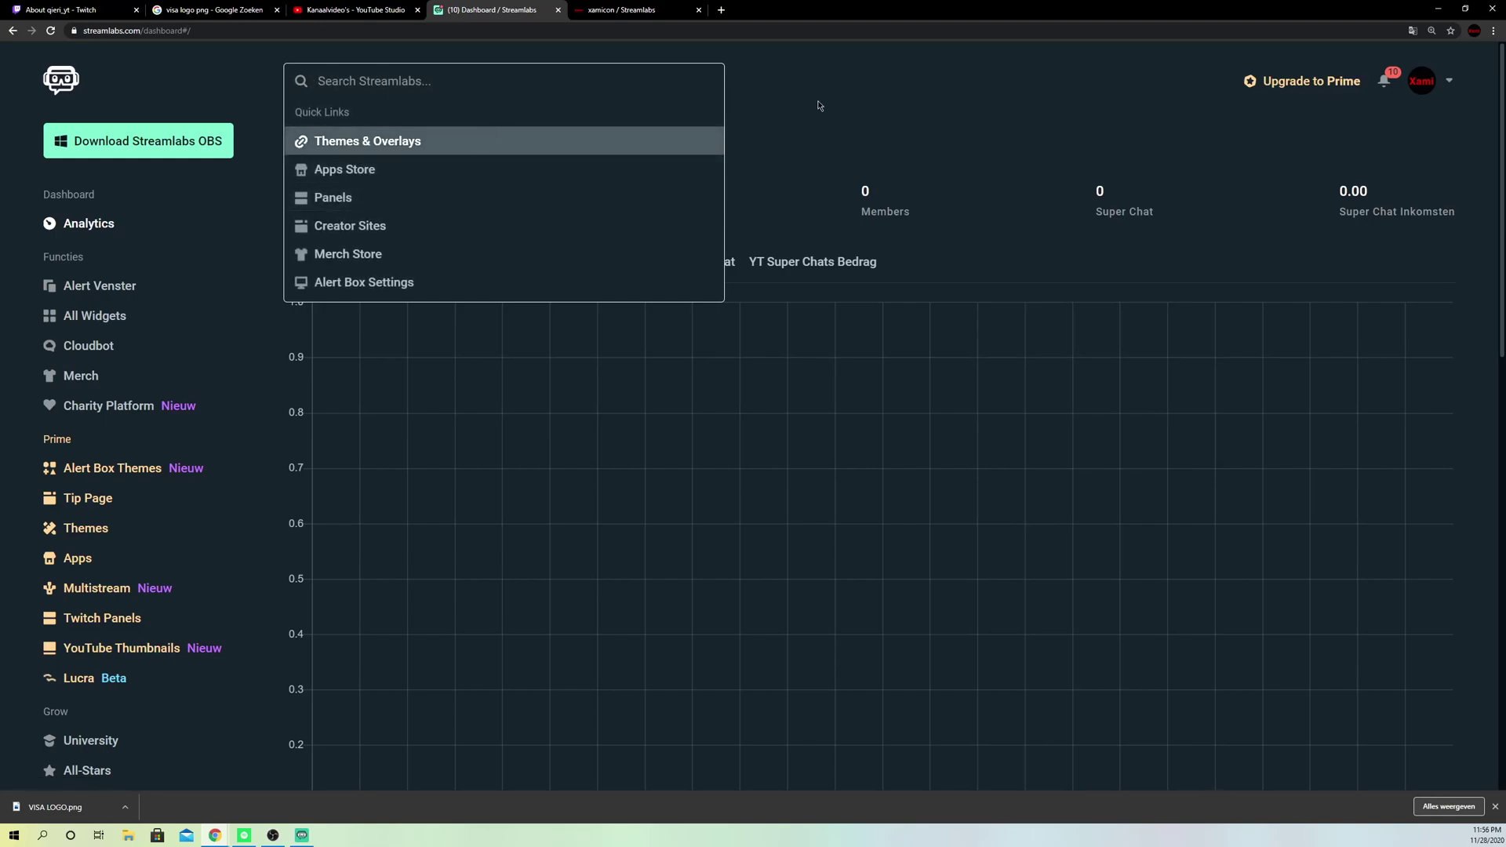
text(DONAT)
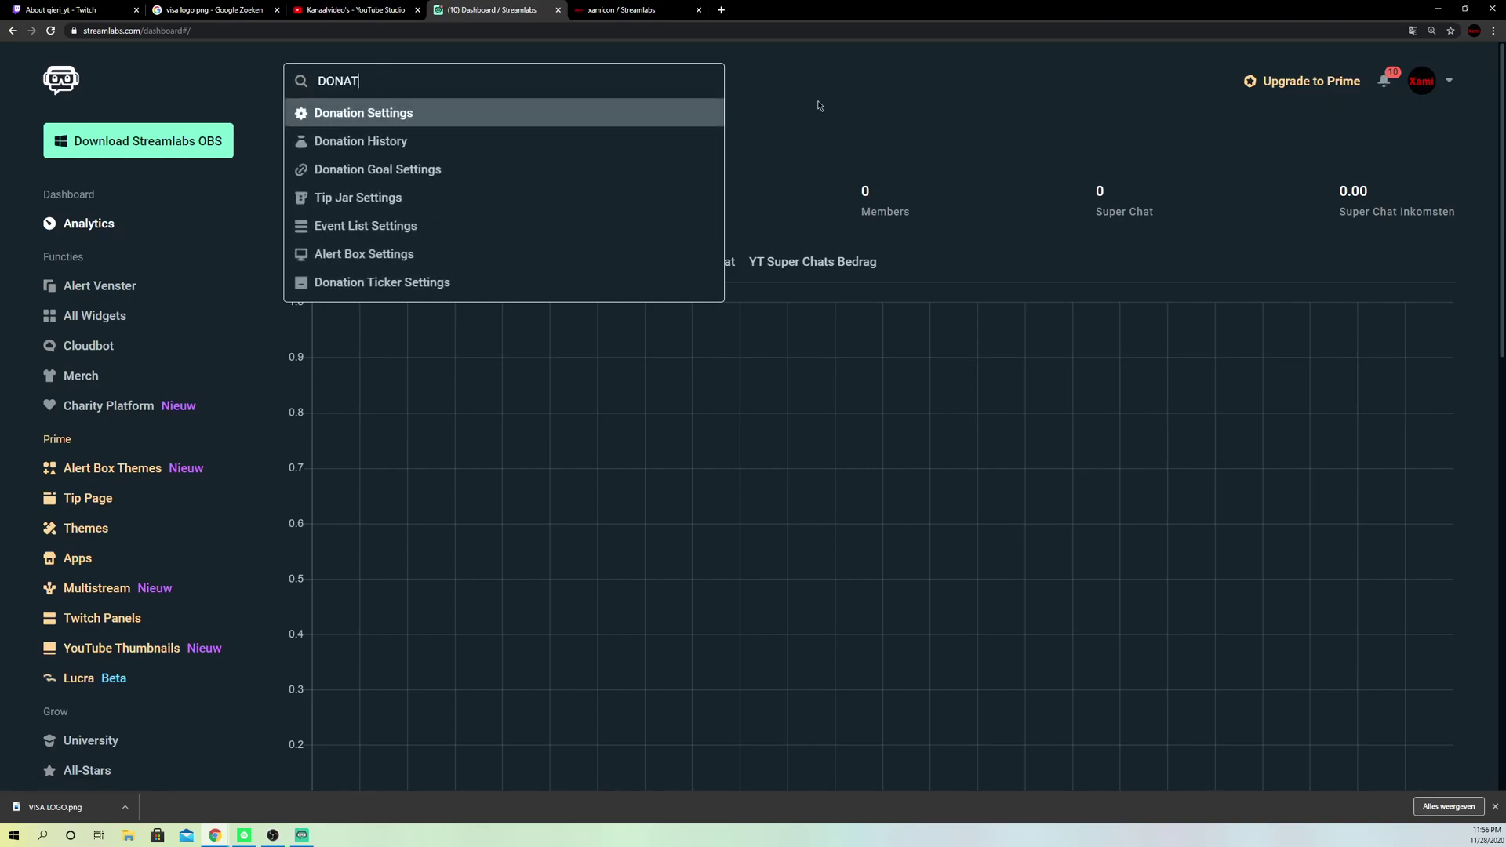
click(574, 118)
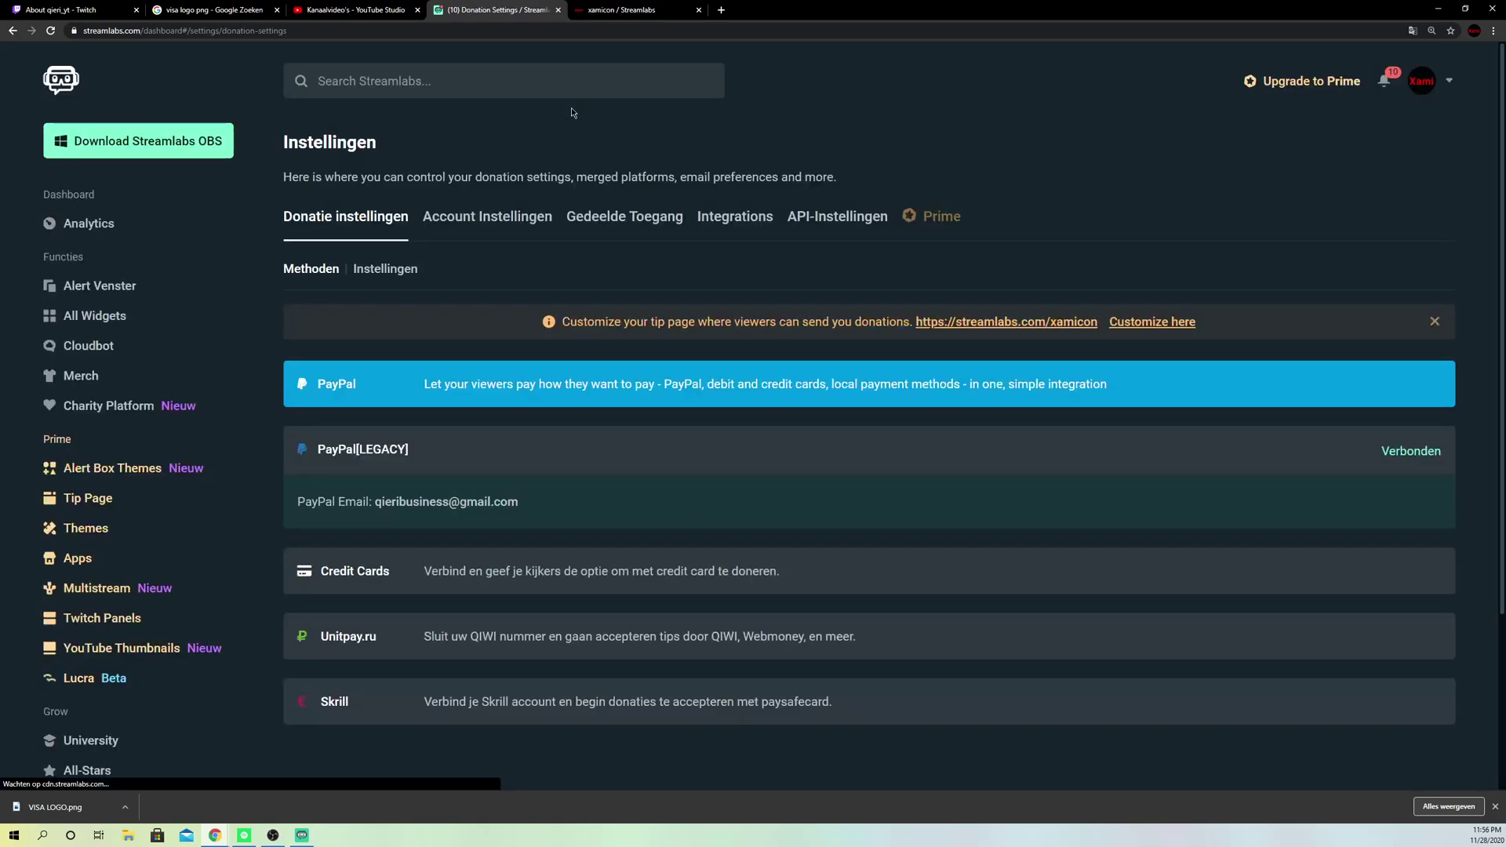
Cancel the Disconnect PayPal prompt and switch to the Instellingen sub-tab
click(370, 453)
click(397, 475)
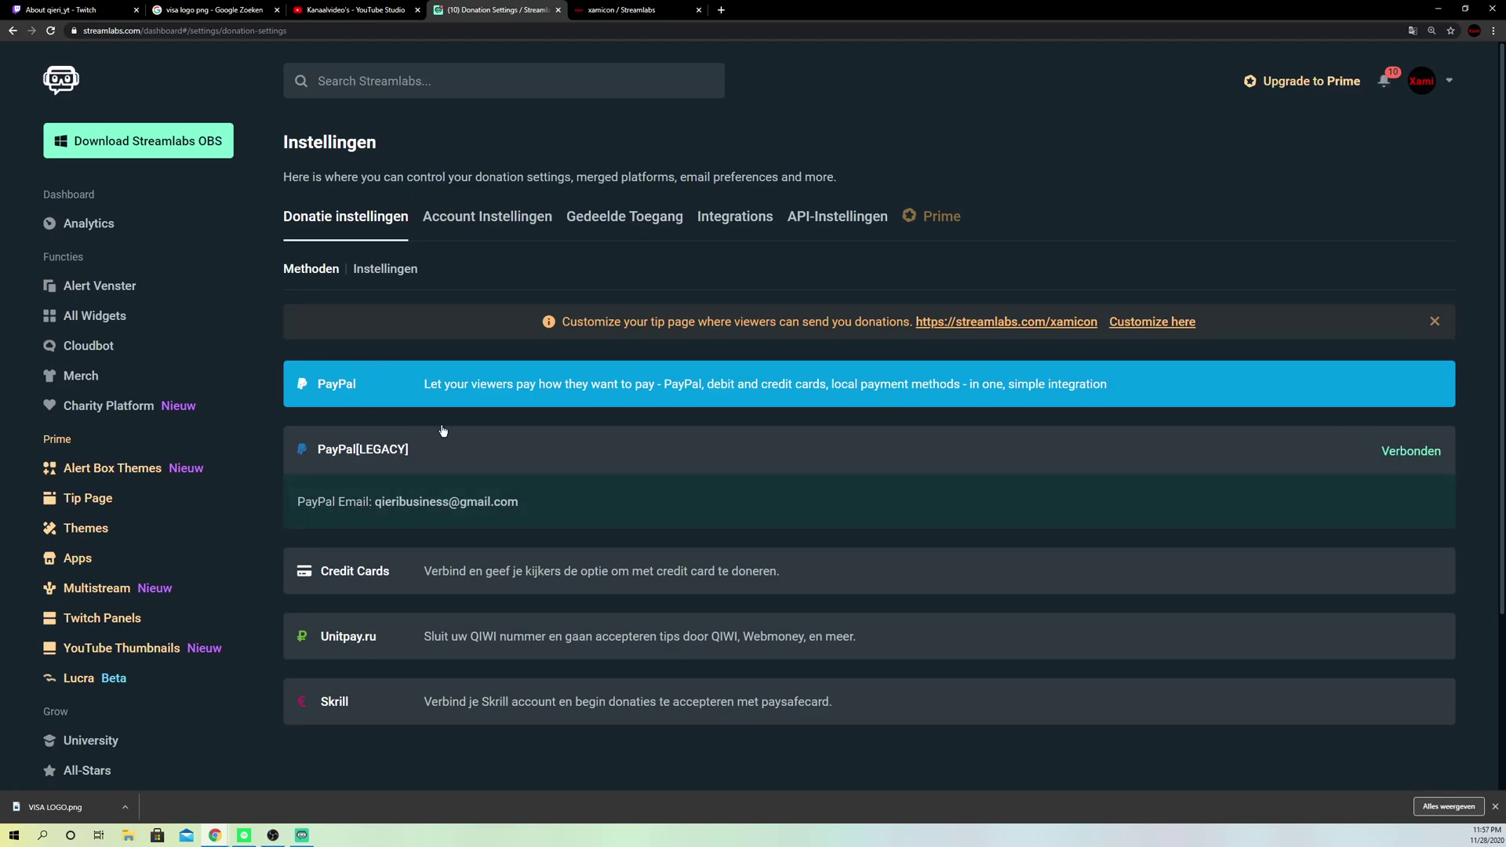
click(364, 274)
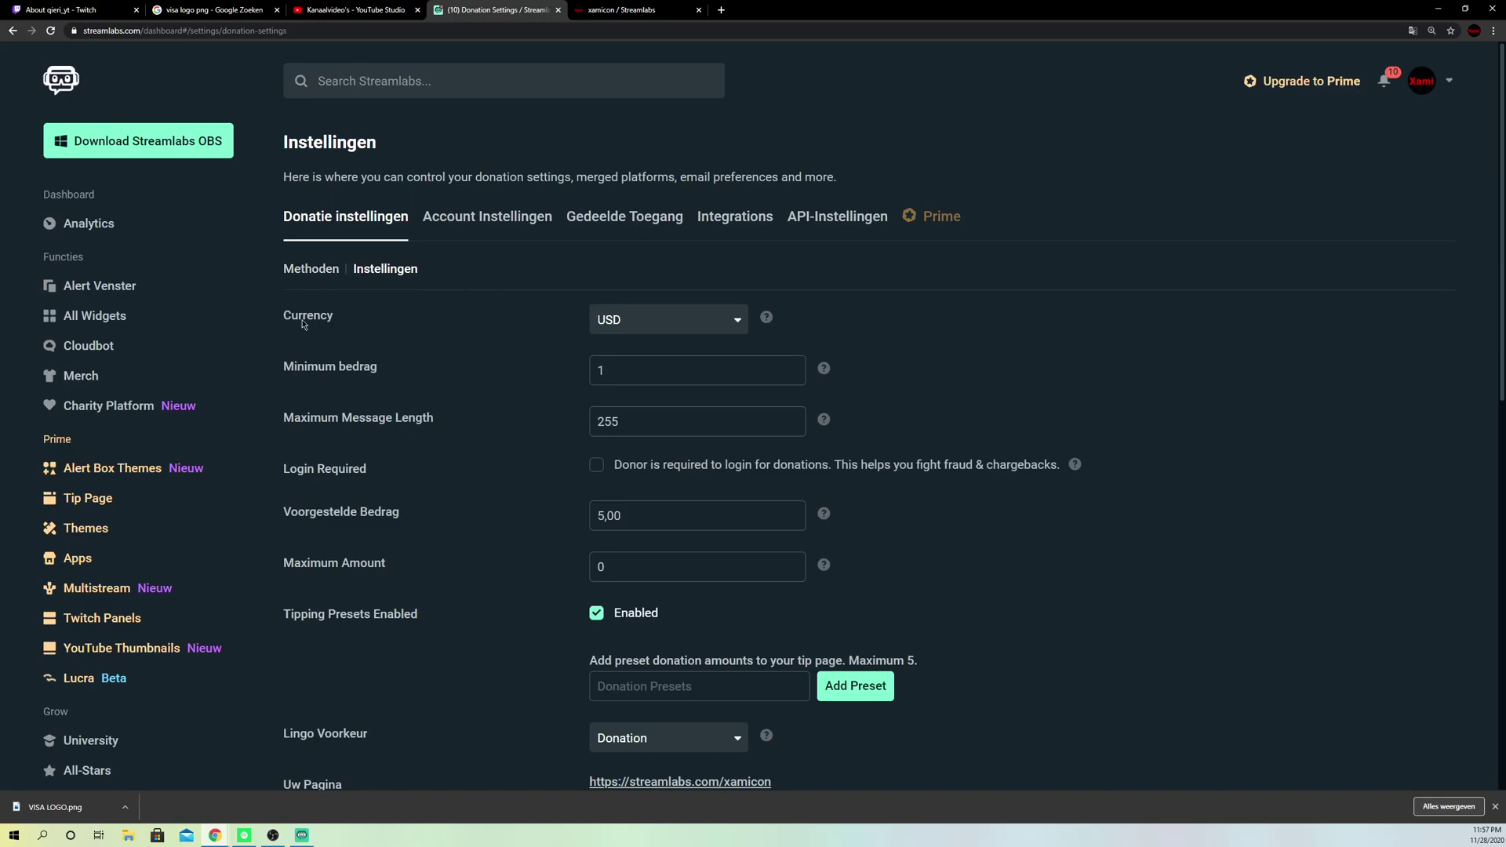
Browse the Currency list and keep USD selected
click(632, 322)
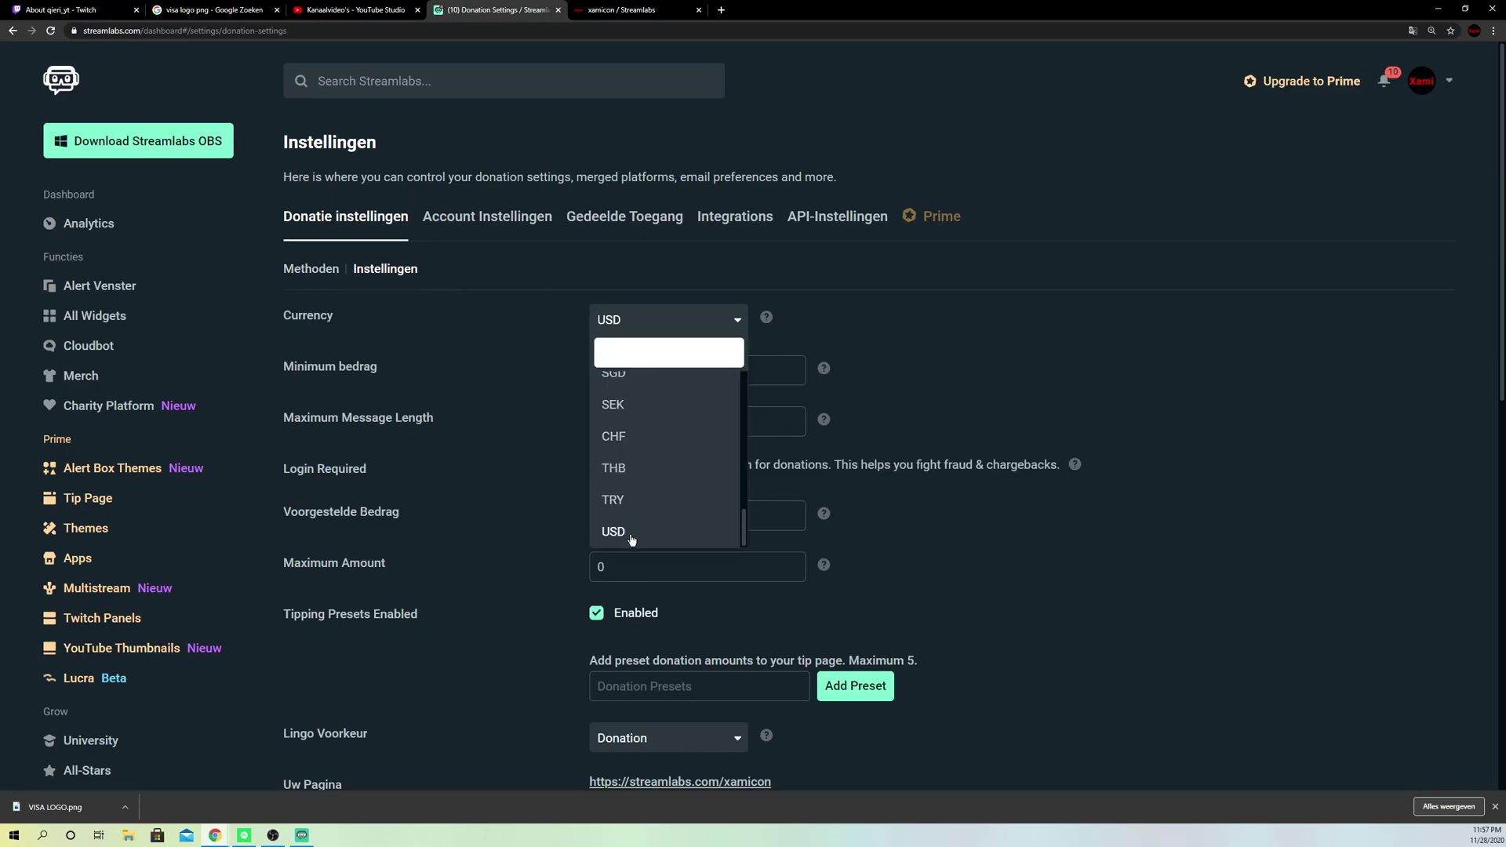
scroll(632, 518, up, 10)
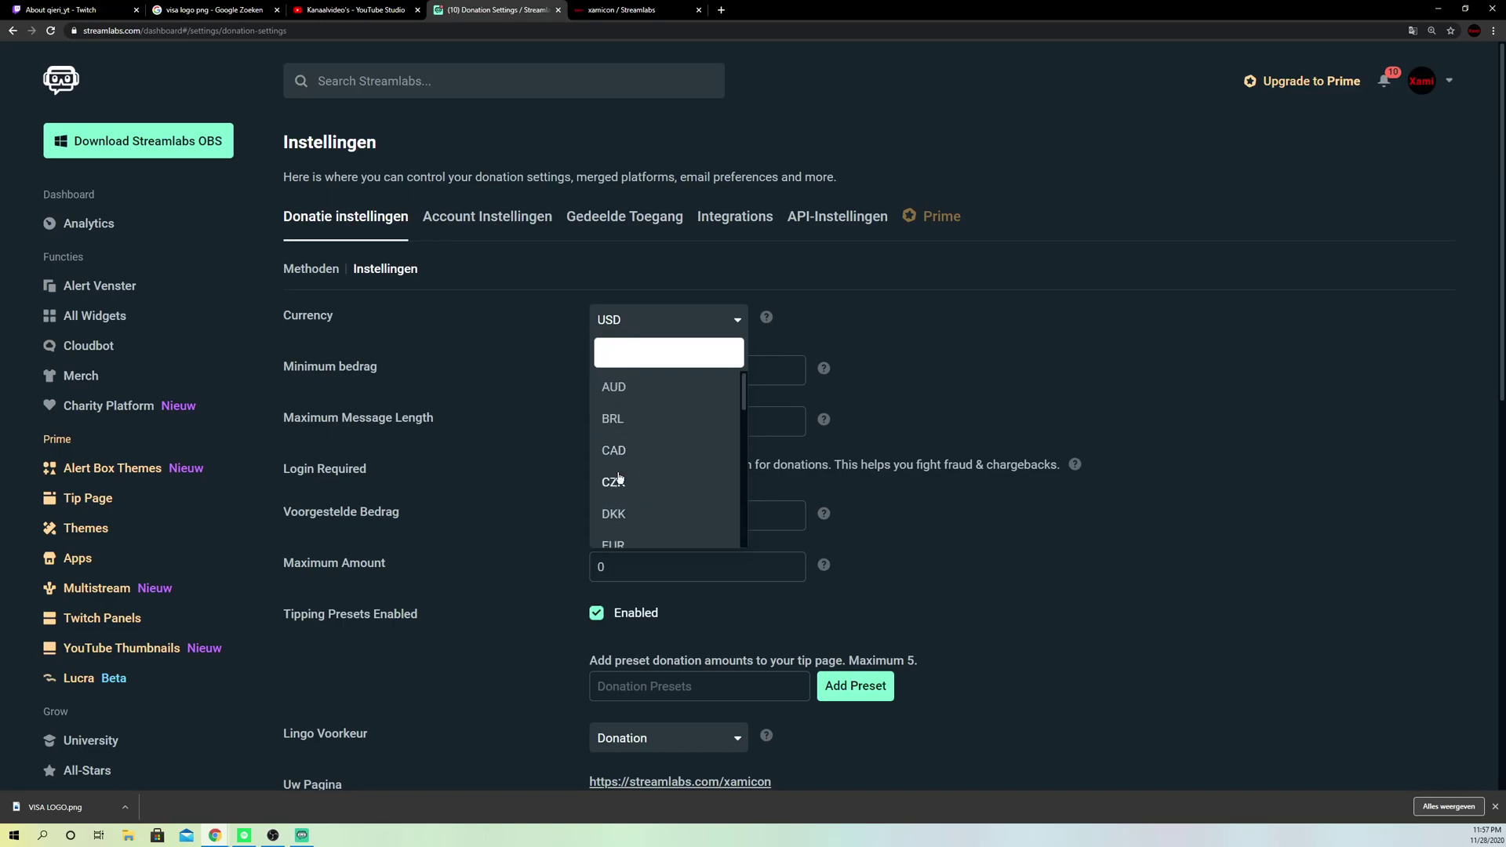
scroll(620, 447, down, 5)
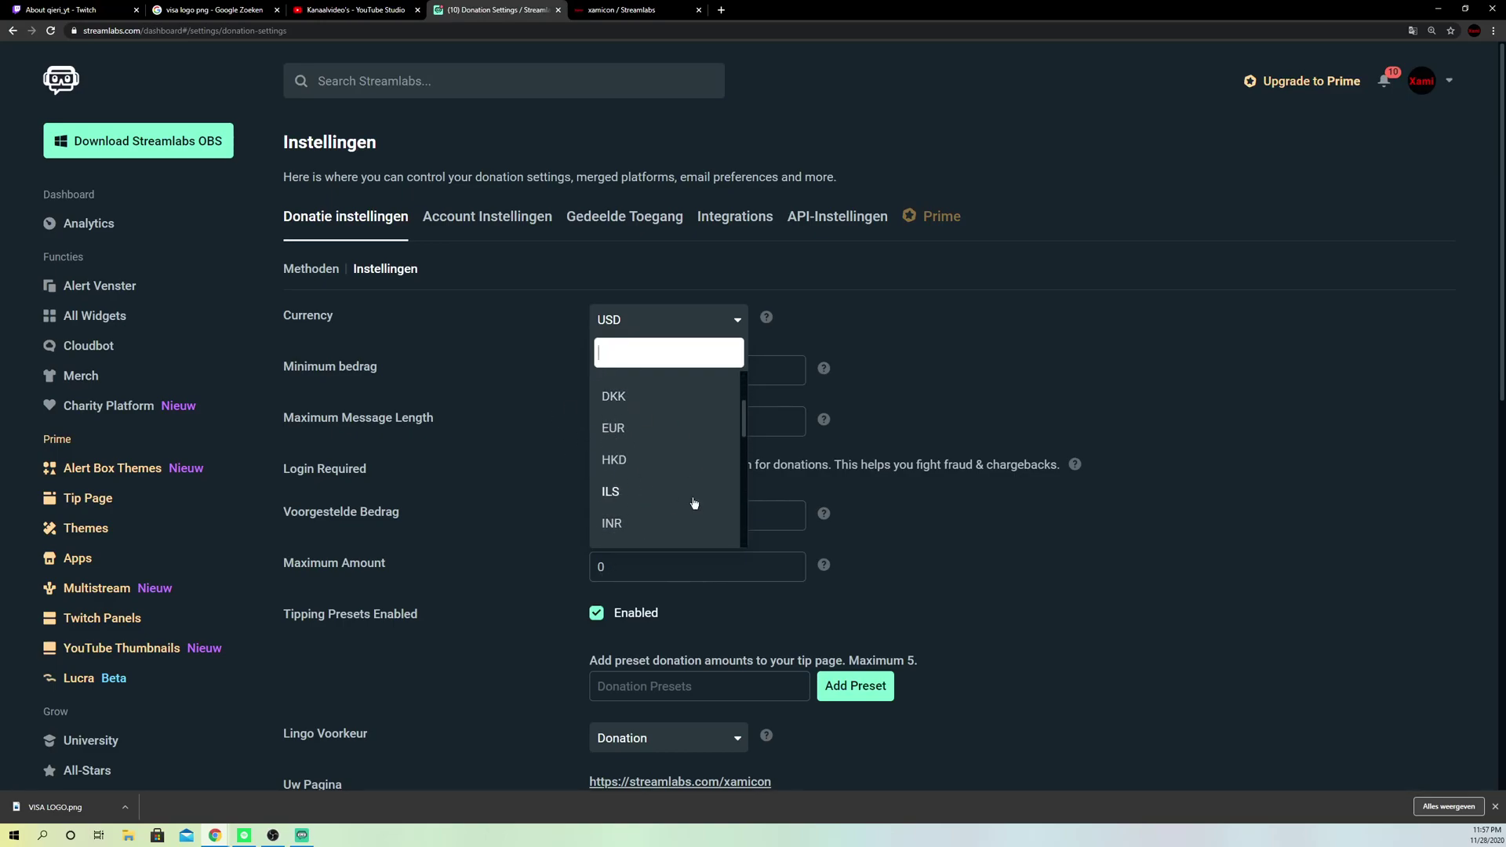
scroll(645, 470, down, 3)
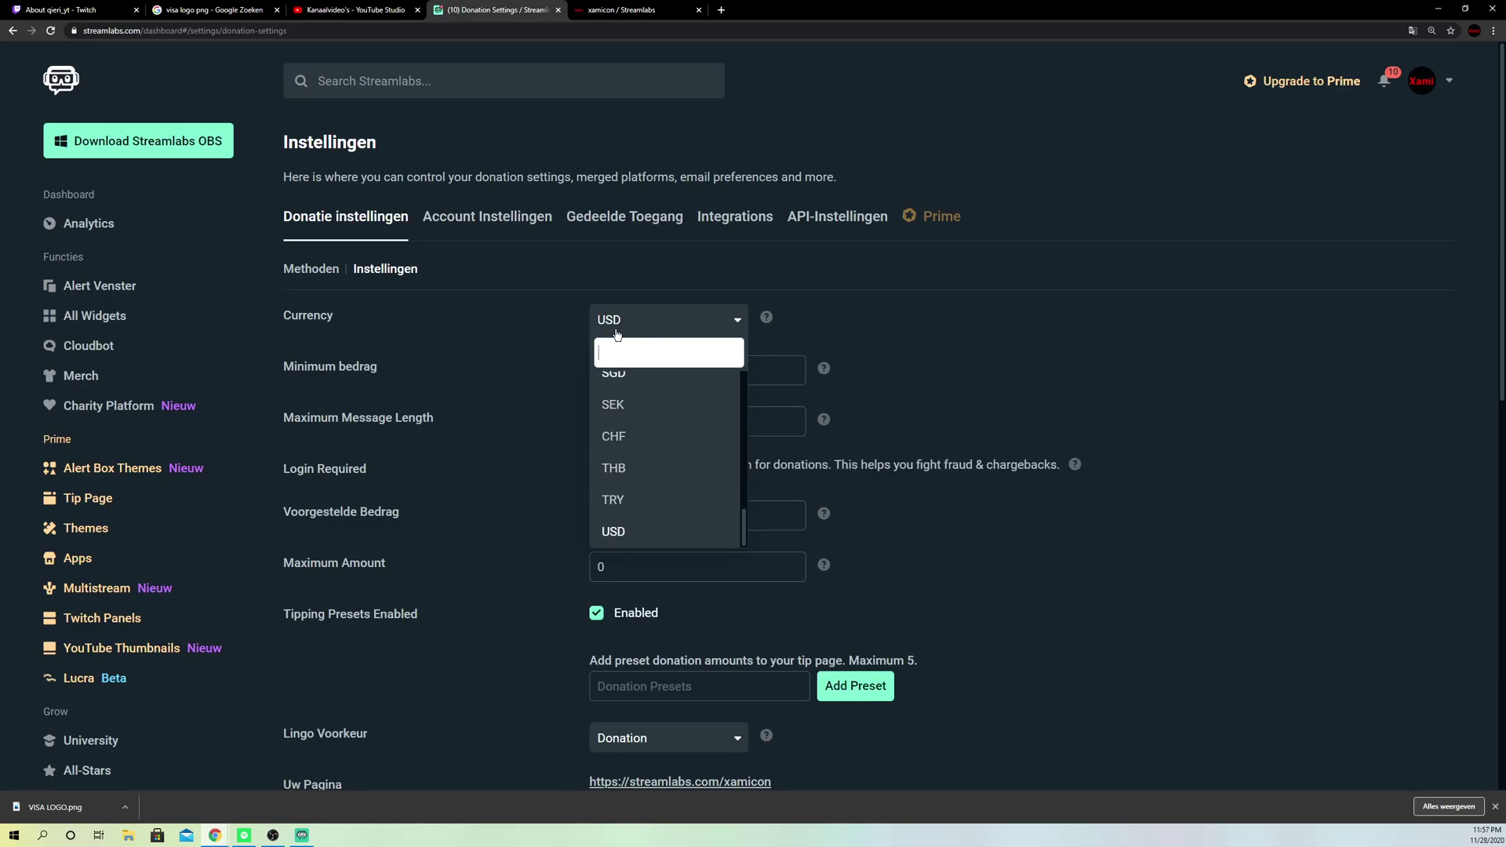
click(614, 532)
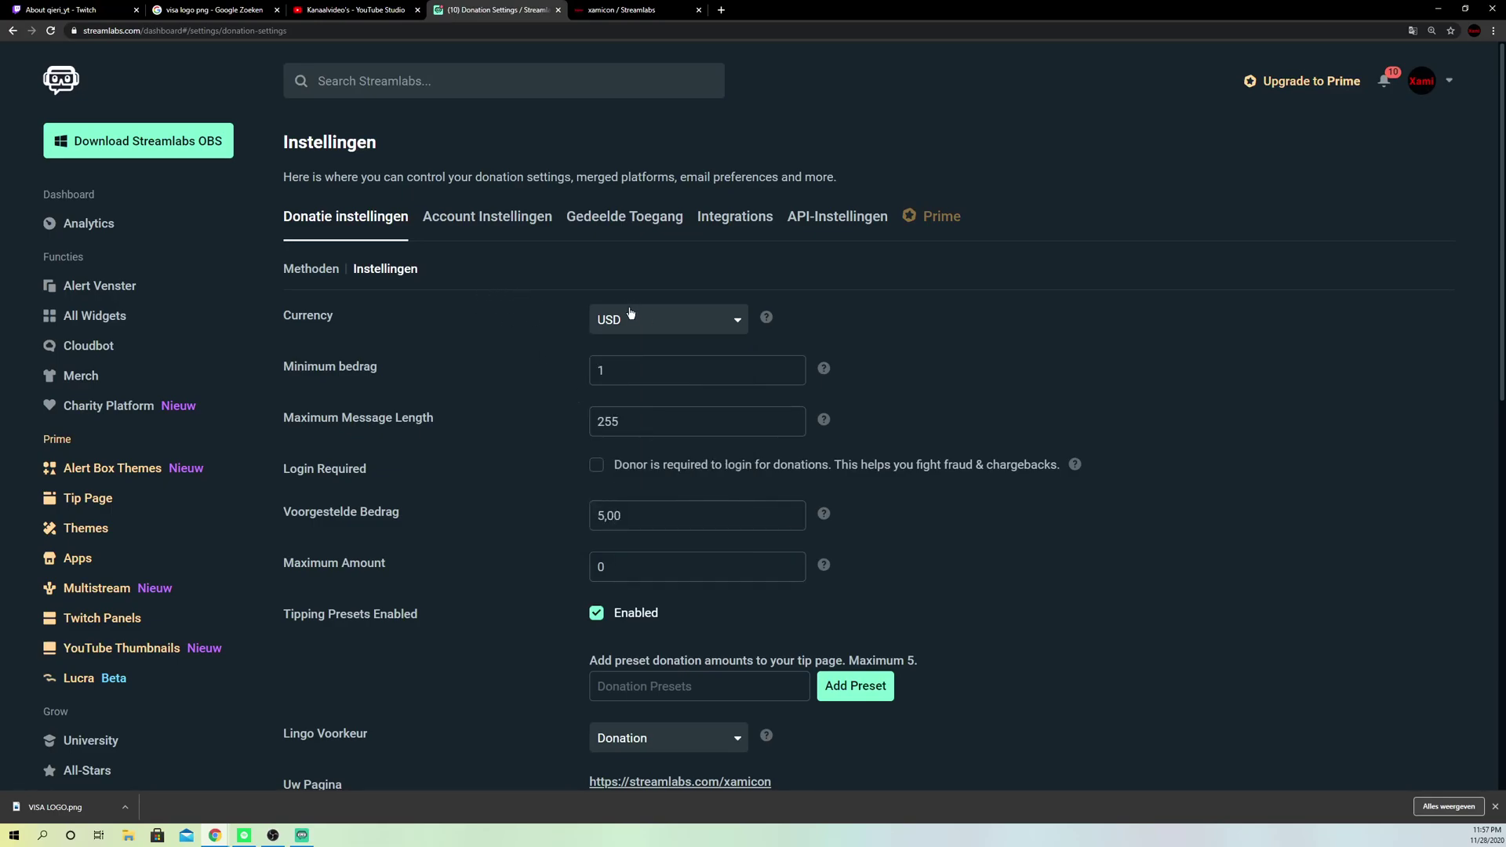
Change the Maximum Message Length from 255 to 300
click(619, 377)
click(660, 357)
drag(637, 425, 589, 426)
key(BackSpace)
text(30000)
scroll(771, 673, down, 2)
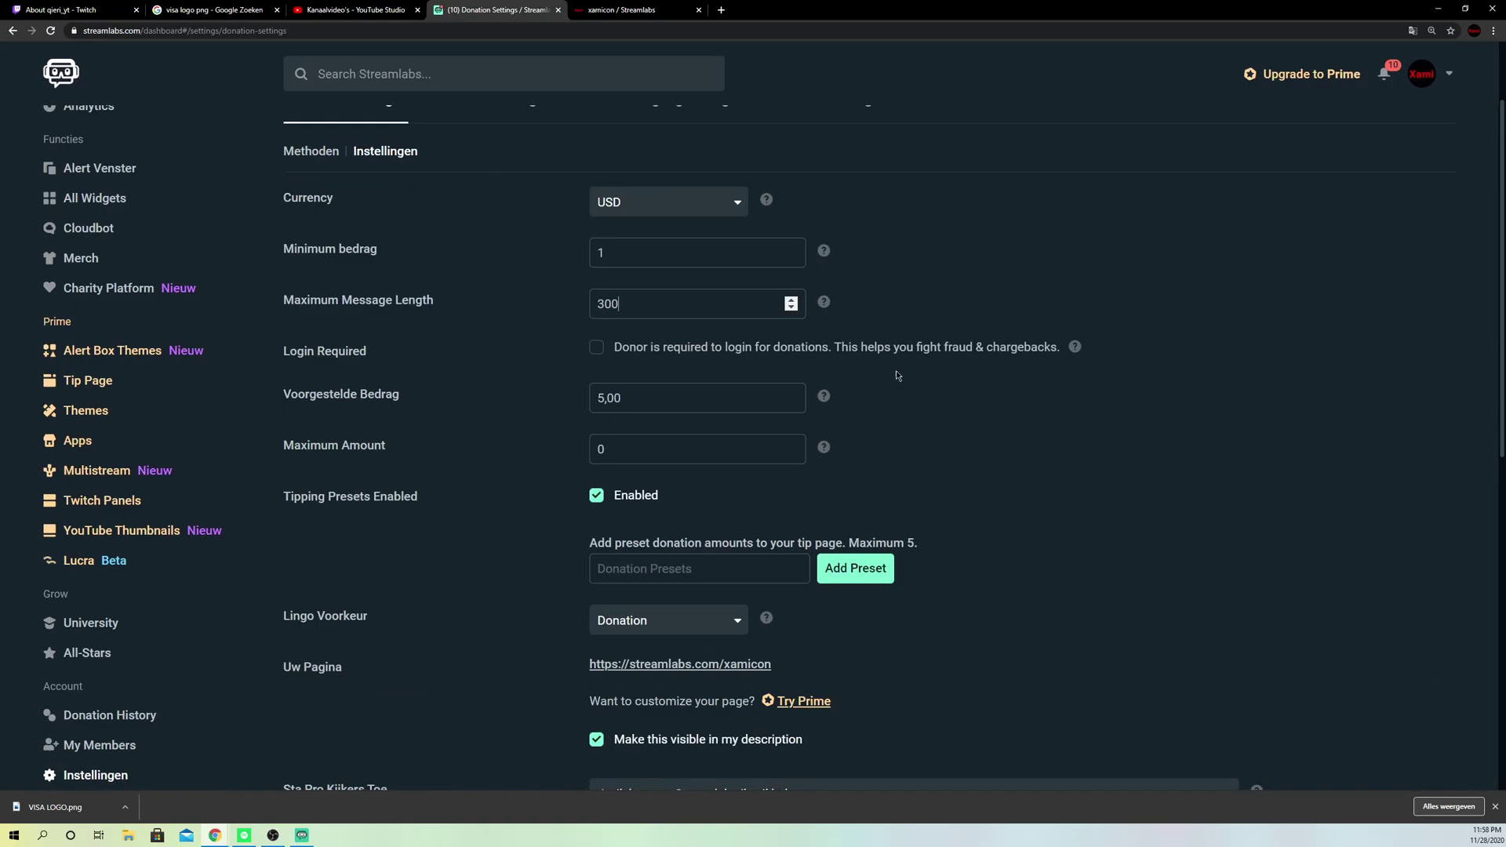
scroll(526, 668, down, 1)
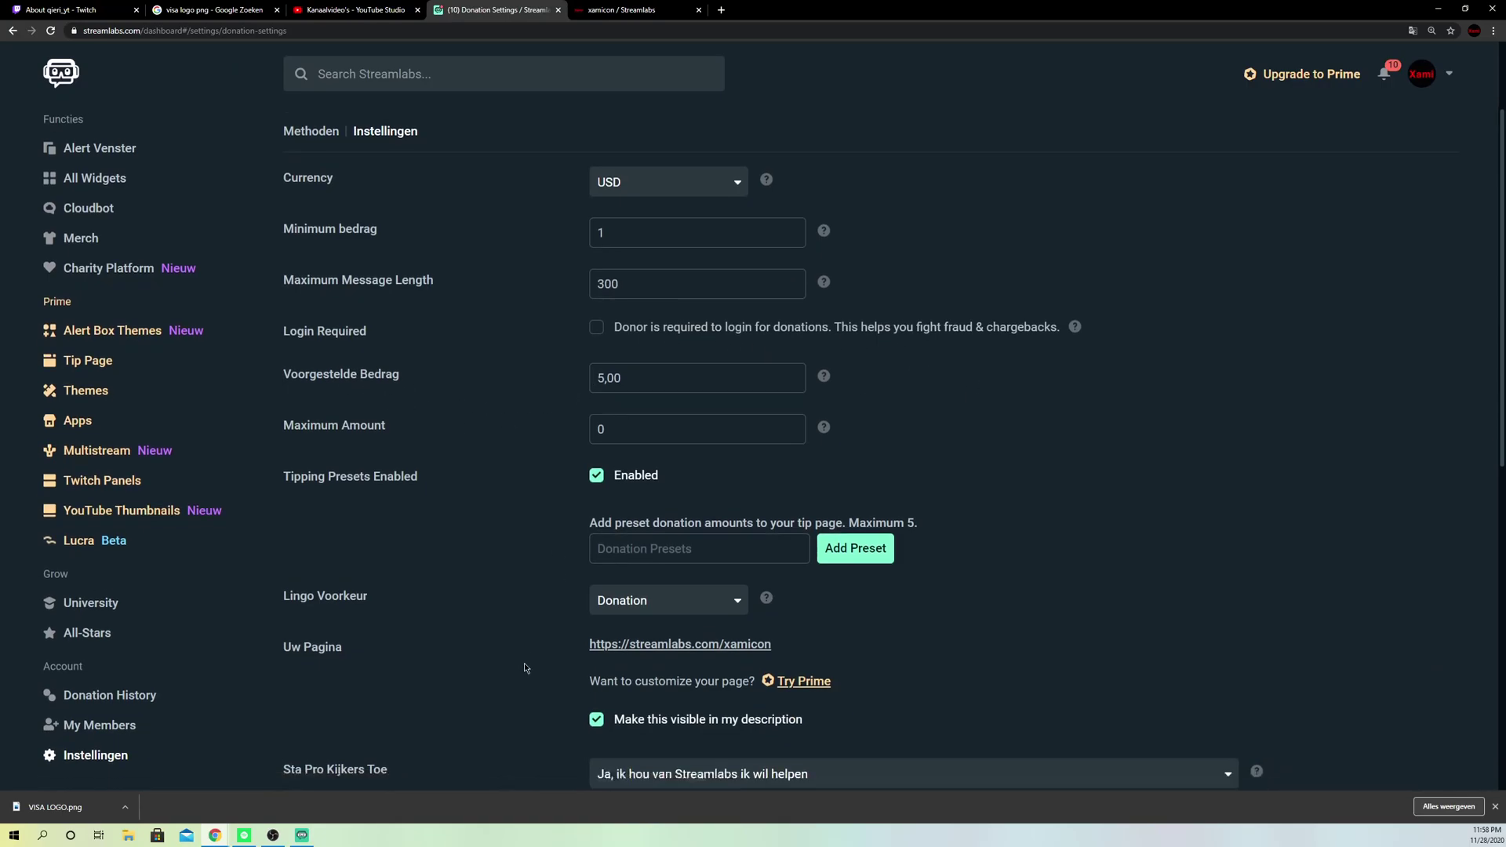
scroll(526, 668, down, 2)
scroll(527, 612, down, 3)
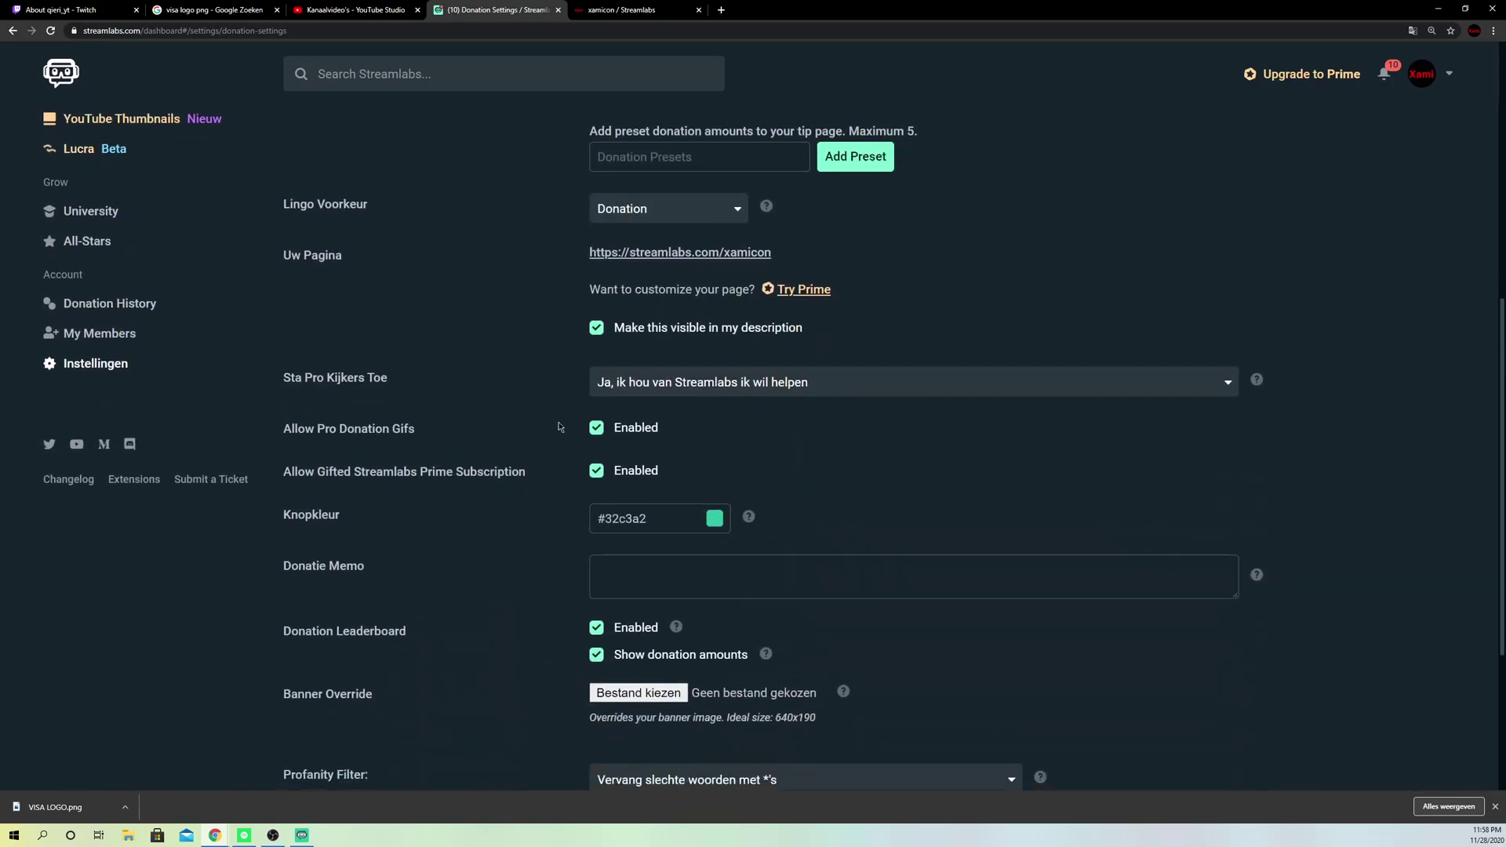
scroll(480, 629, down, 2)
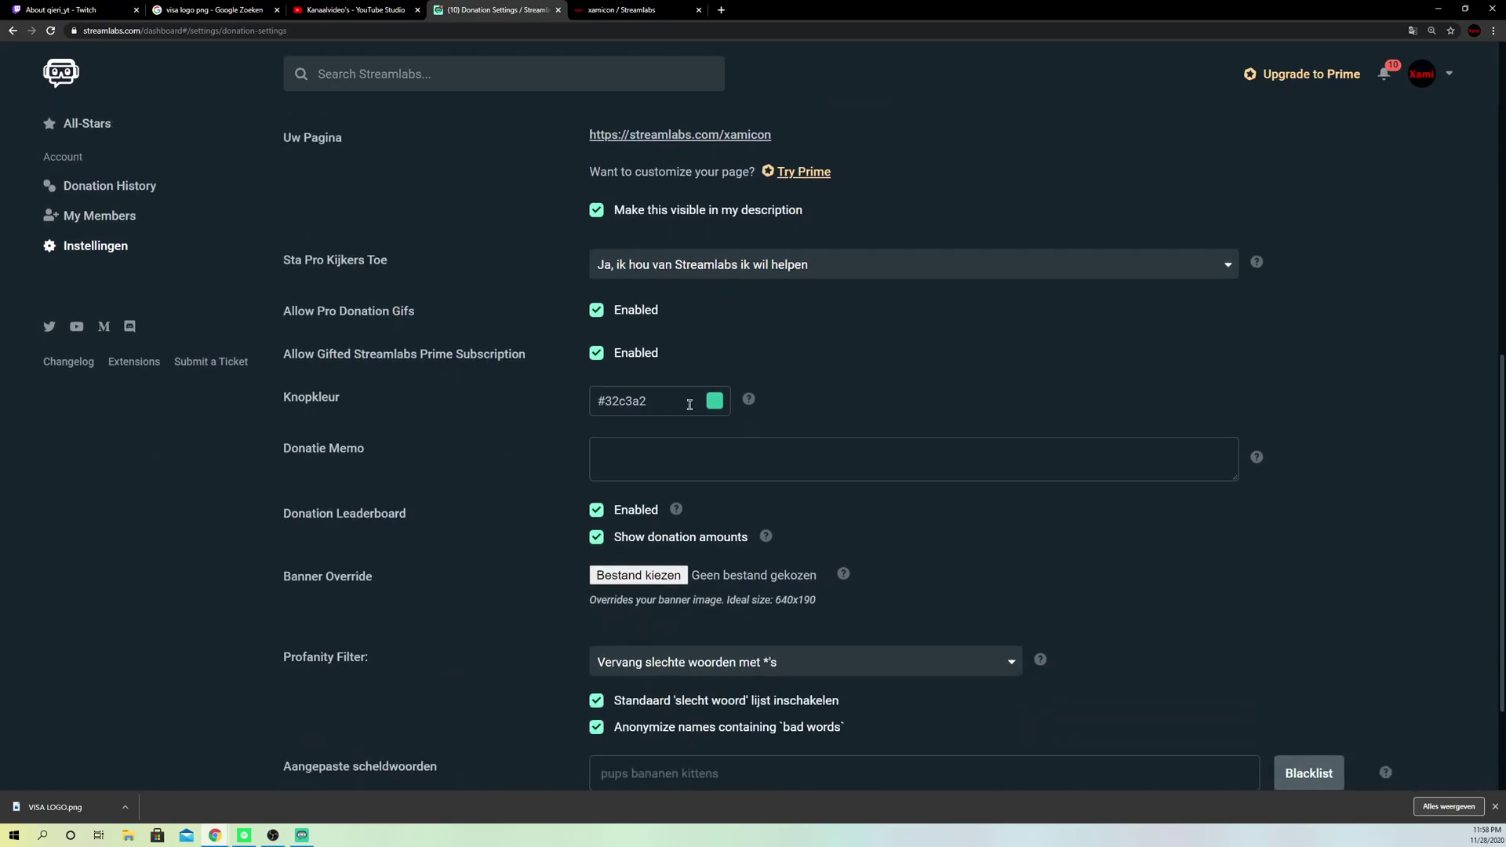
scroll(484, 537, down, 2)
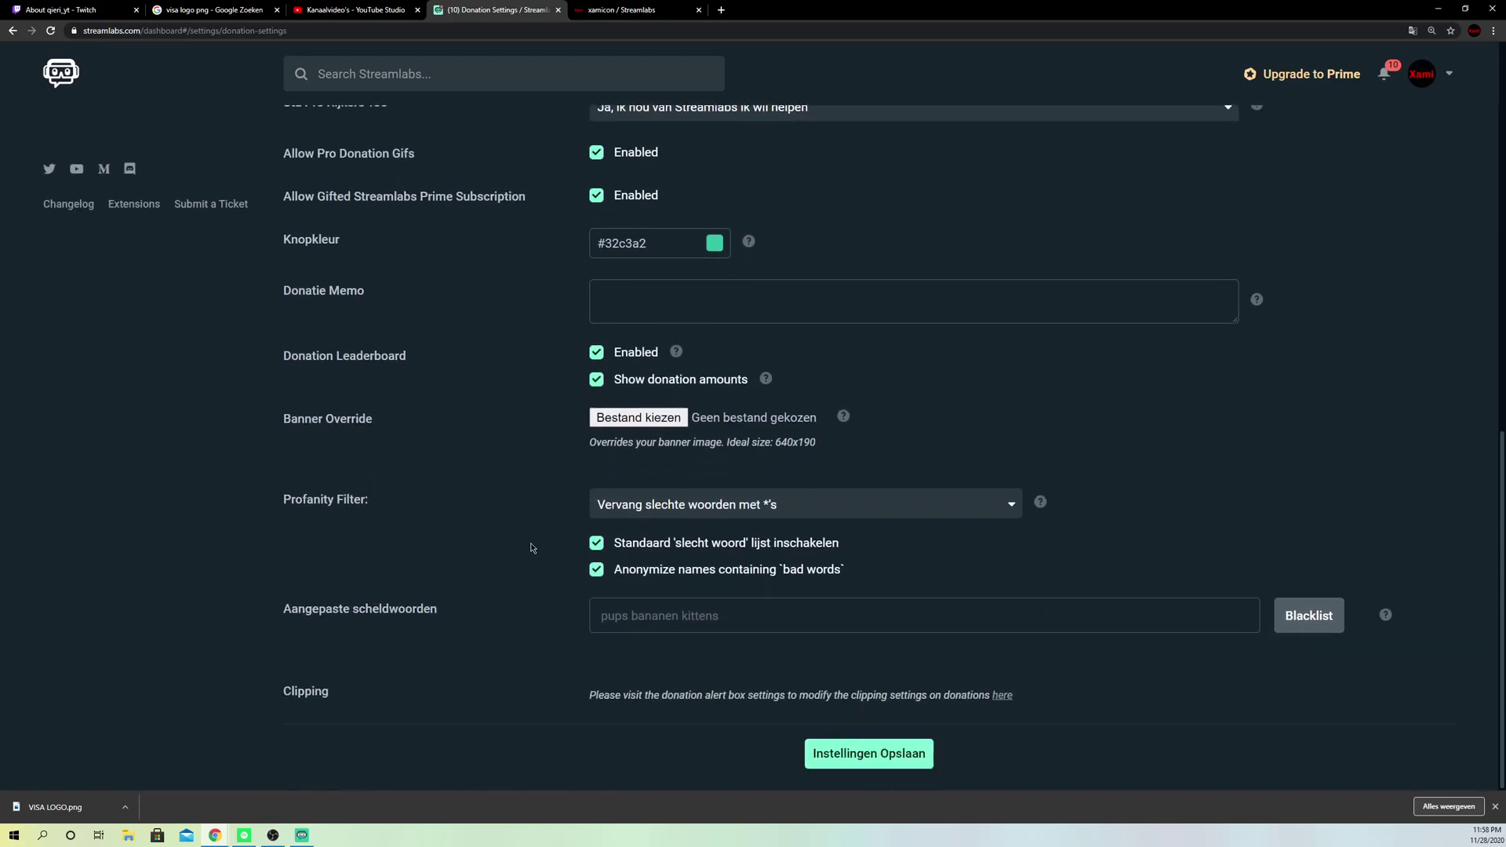
click(593, 612)
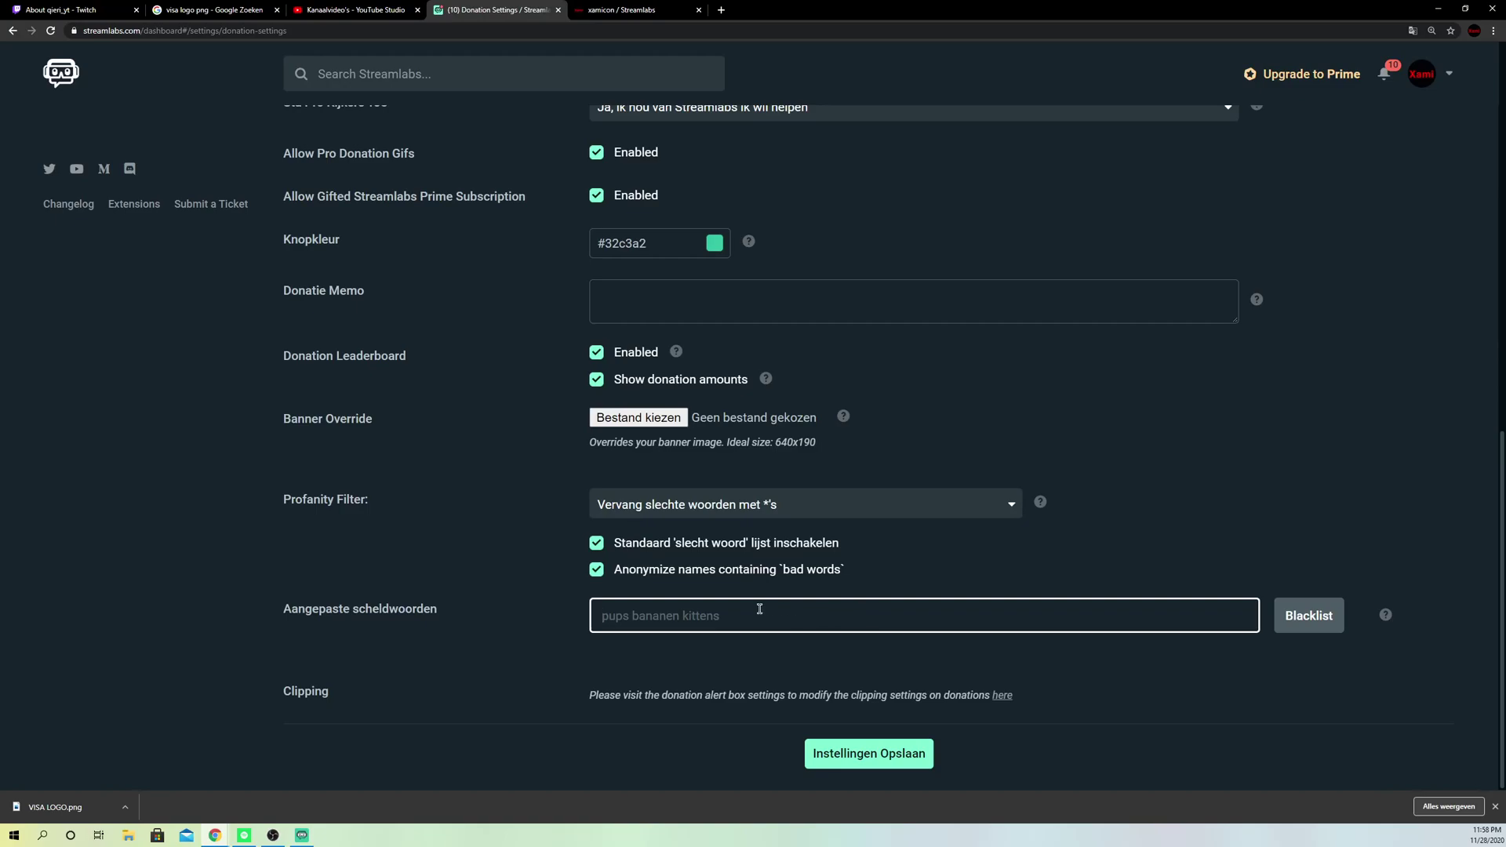
text(FEEEF)
key(BackSpace)
key(BackSpace)
key(BackSpace)
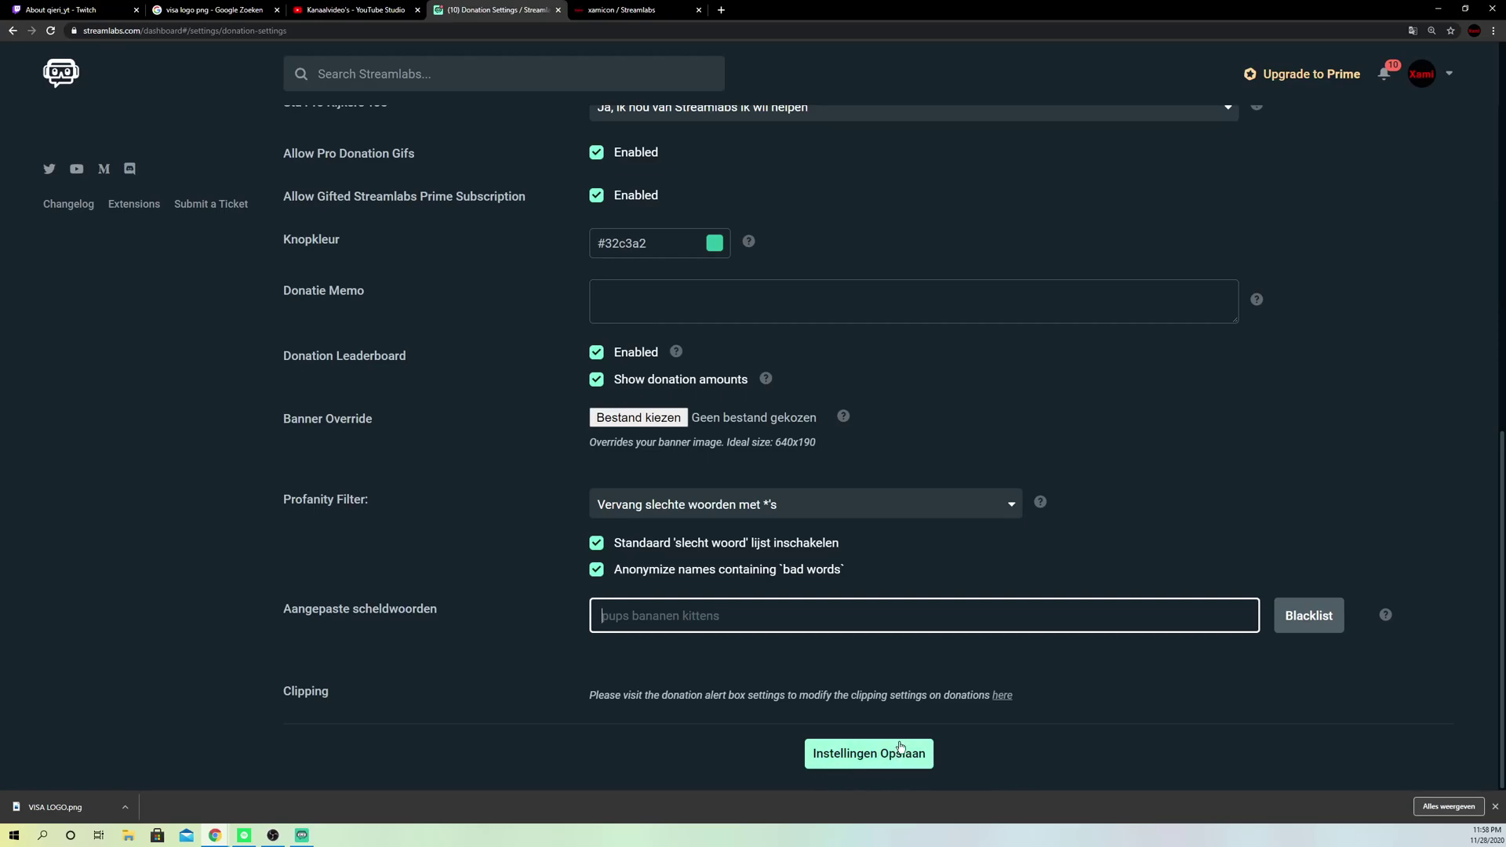
scroll(809, 620, up, 3)
scroll(807, 618, up, 5)
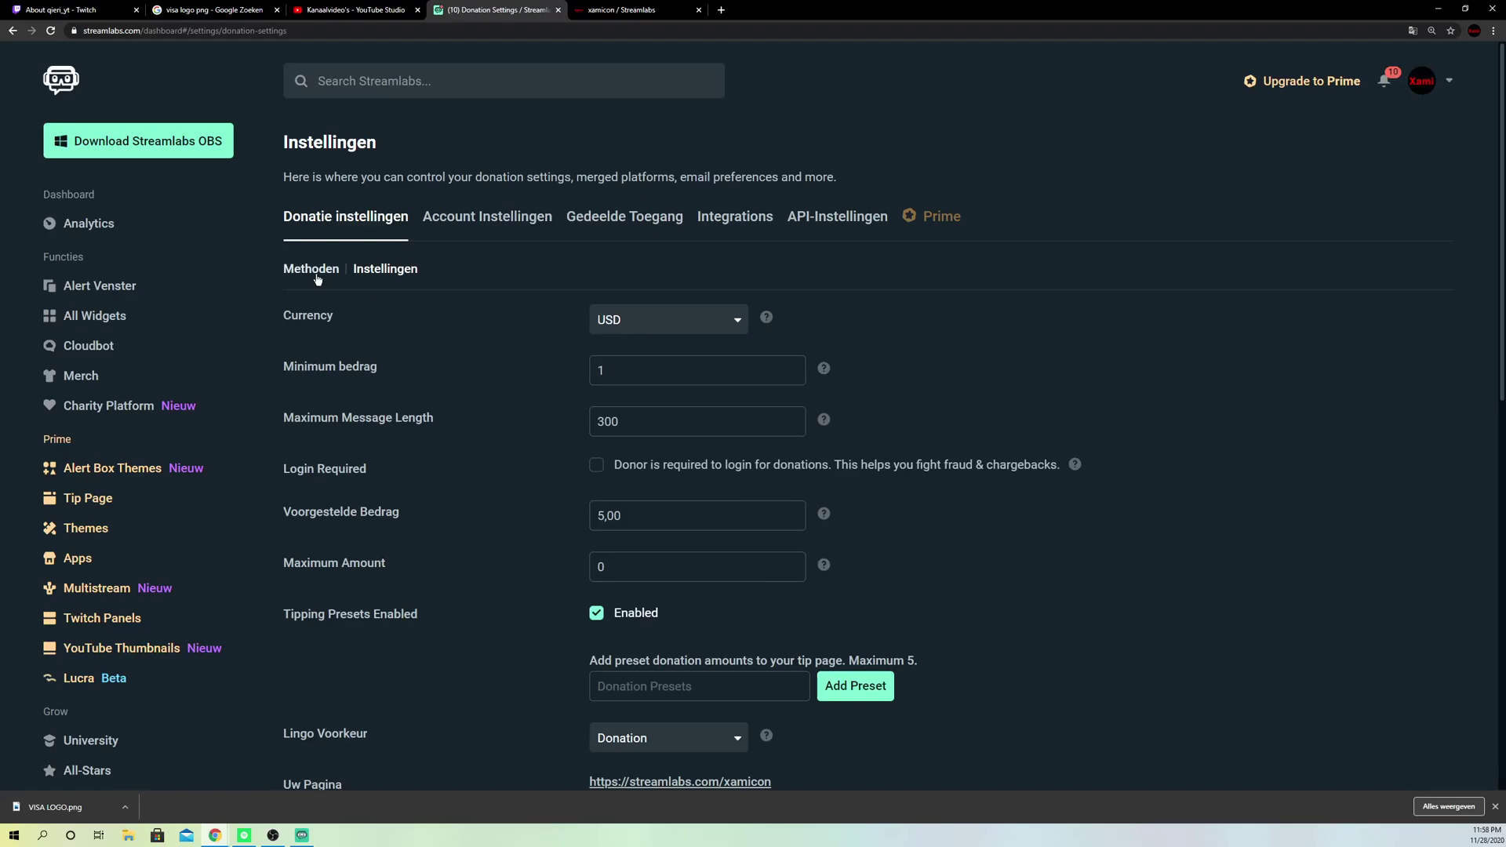
Open the channel's tip page from the Methoden tab and select its URL
click(318, 274)
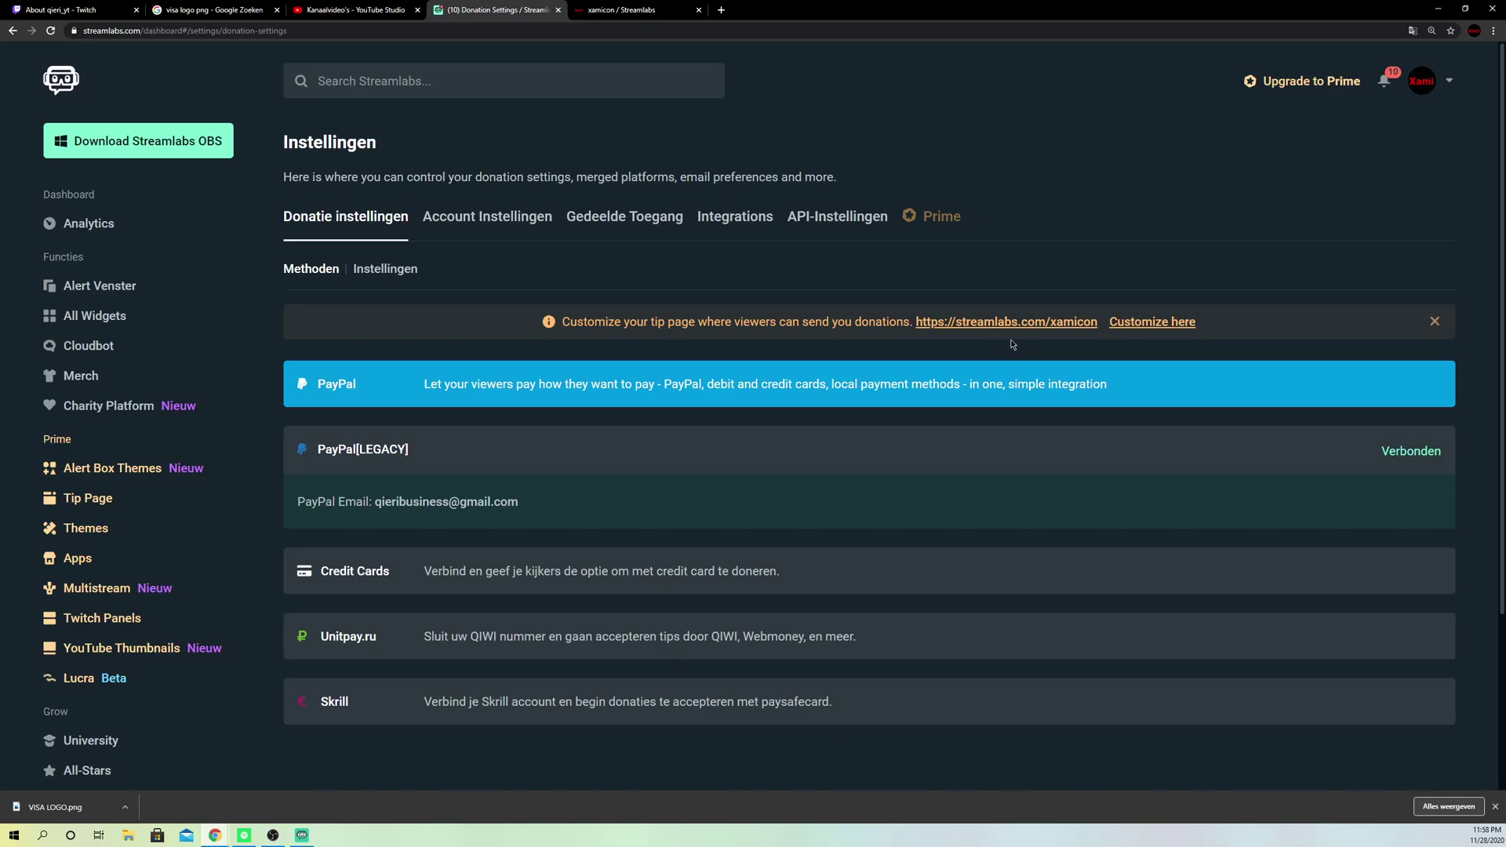
click(954, 332)
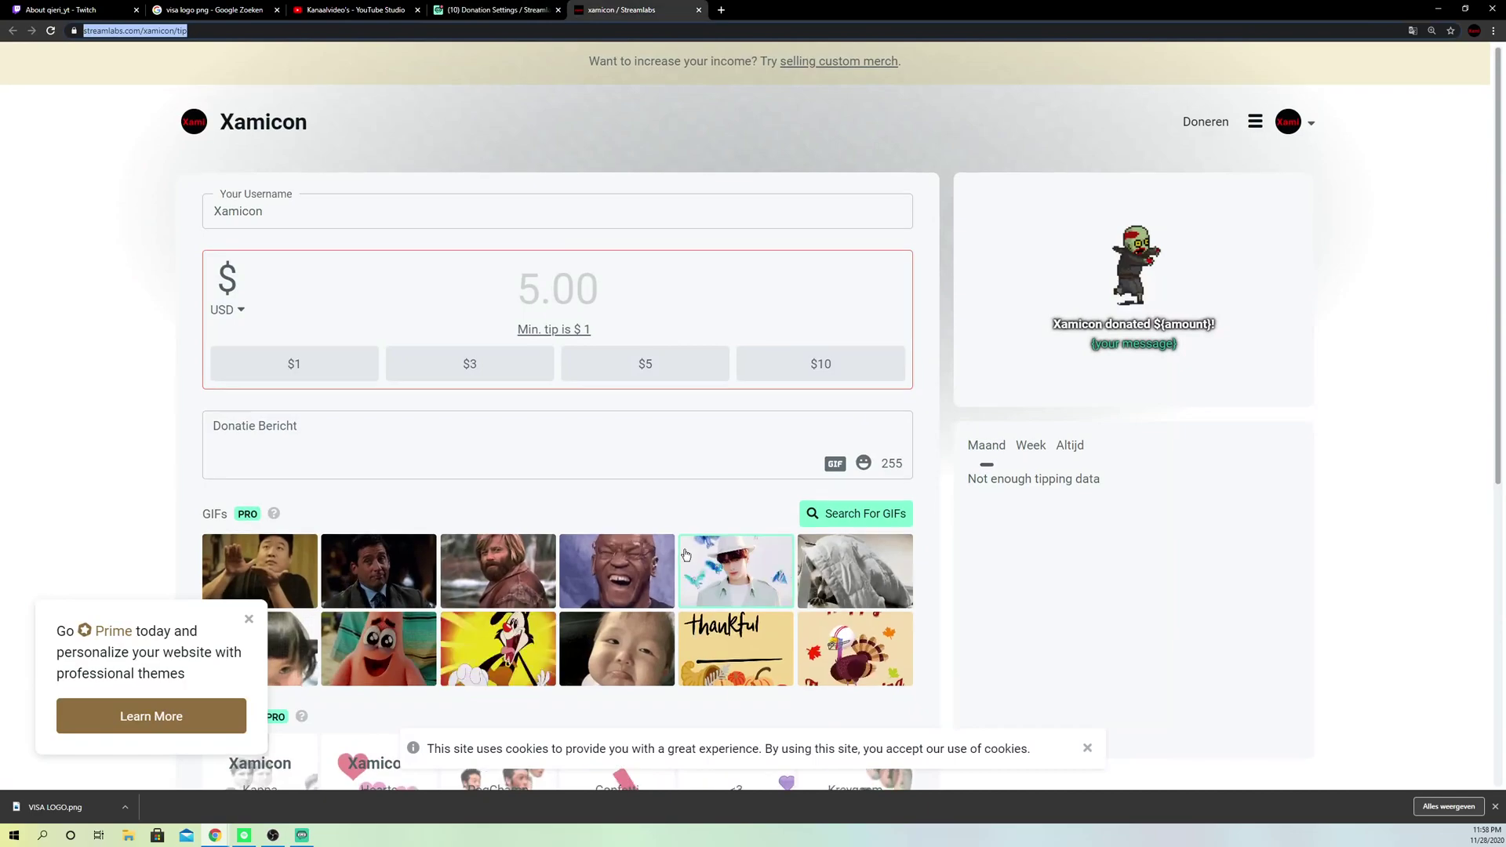
scroll(686, 555, down, 6)
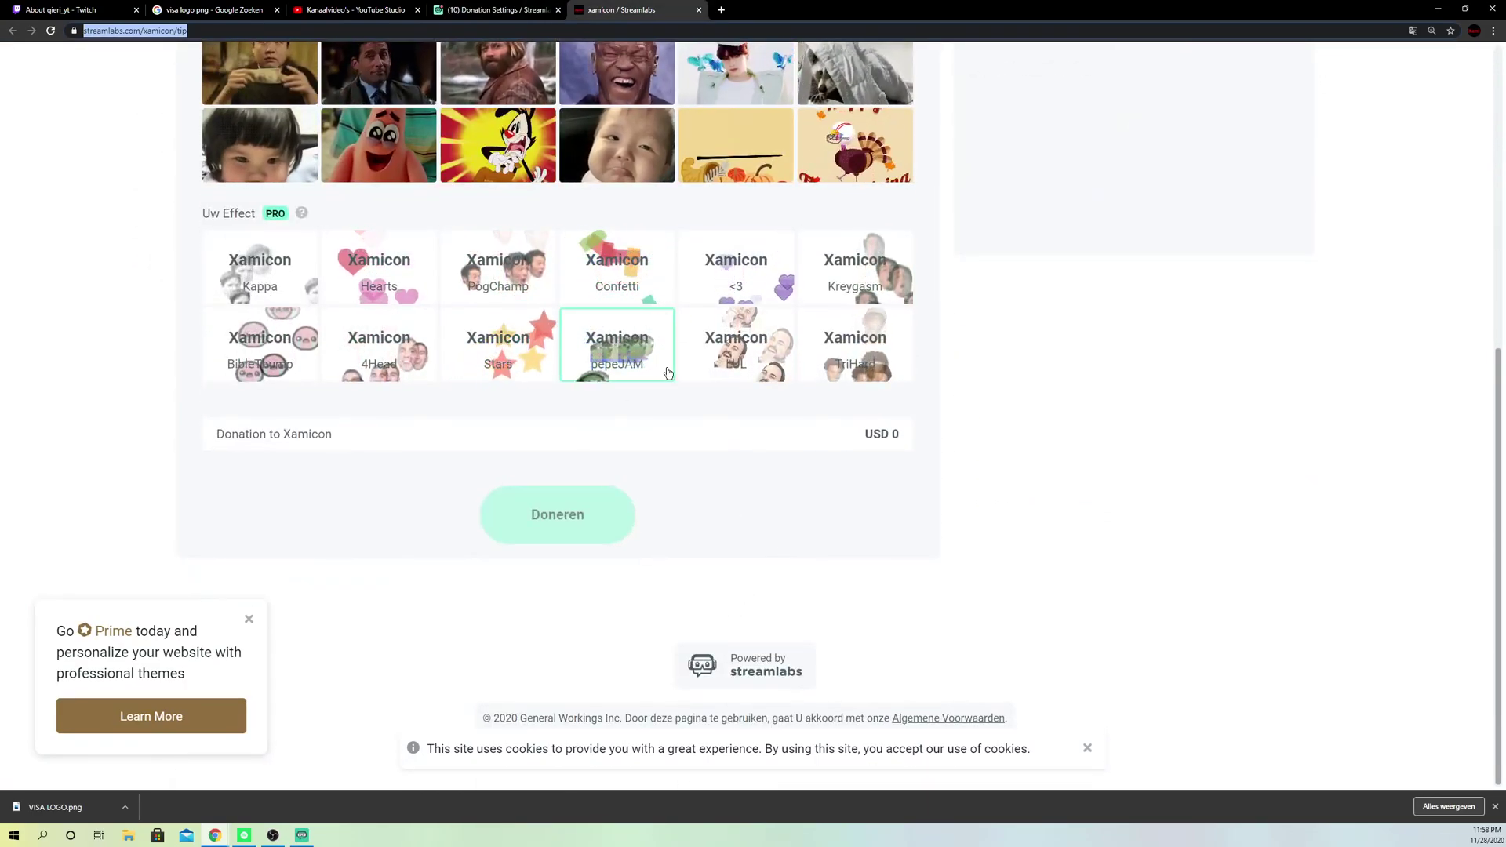
scroll(668, 373, up, 6)
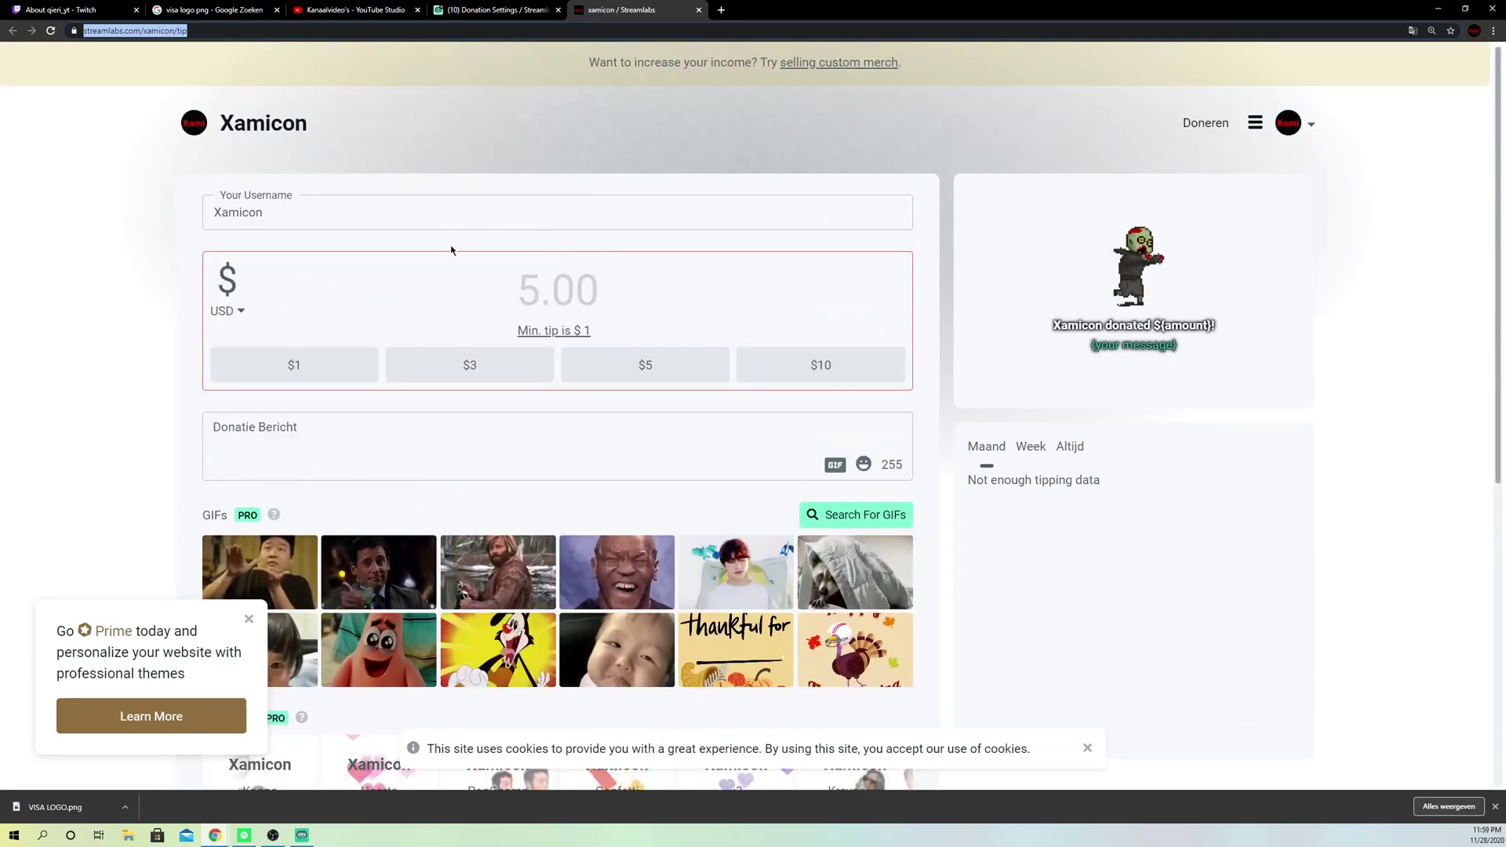
click(224, 31)
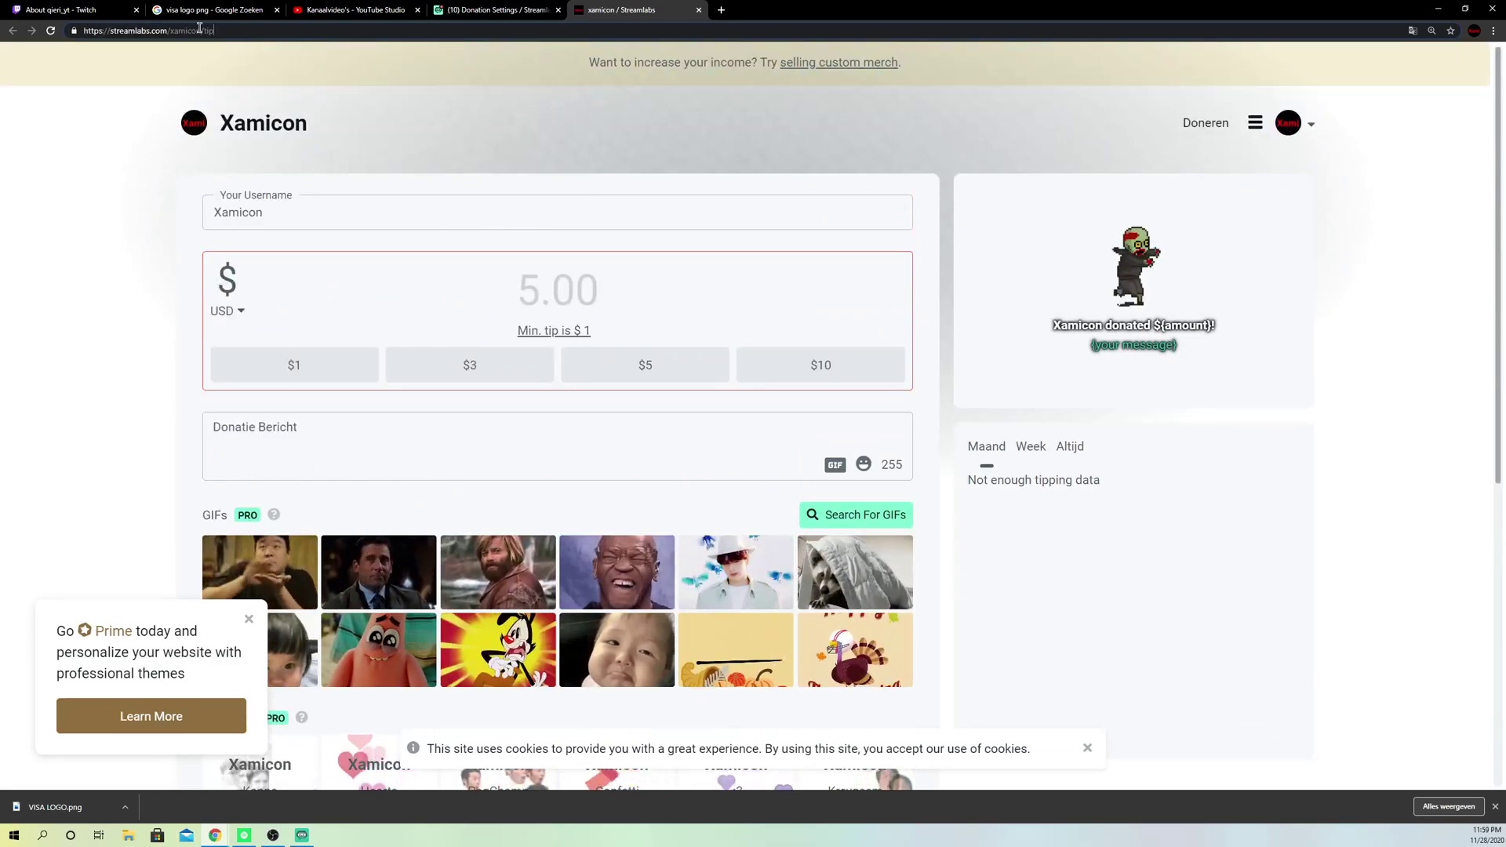
drag(226, 31, 80, 31)
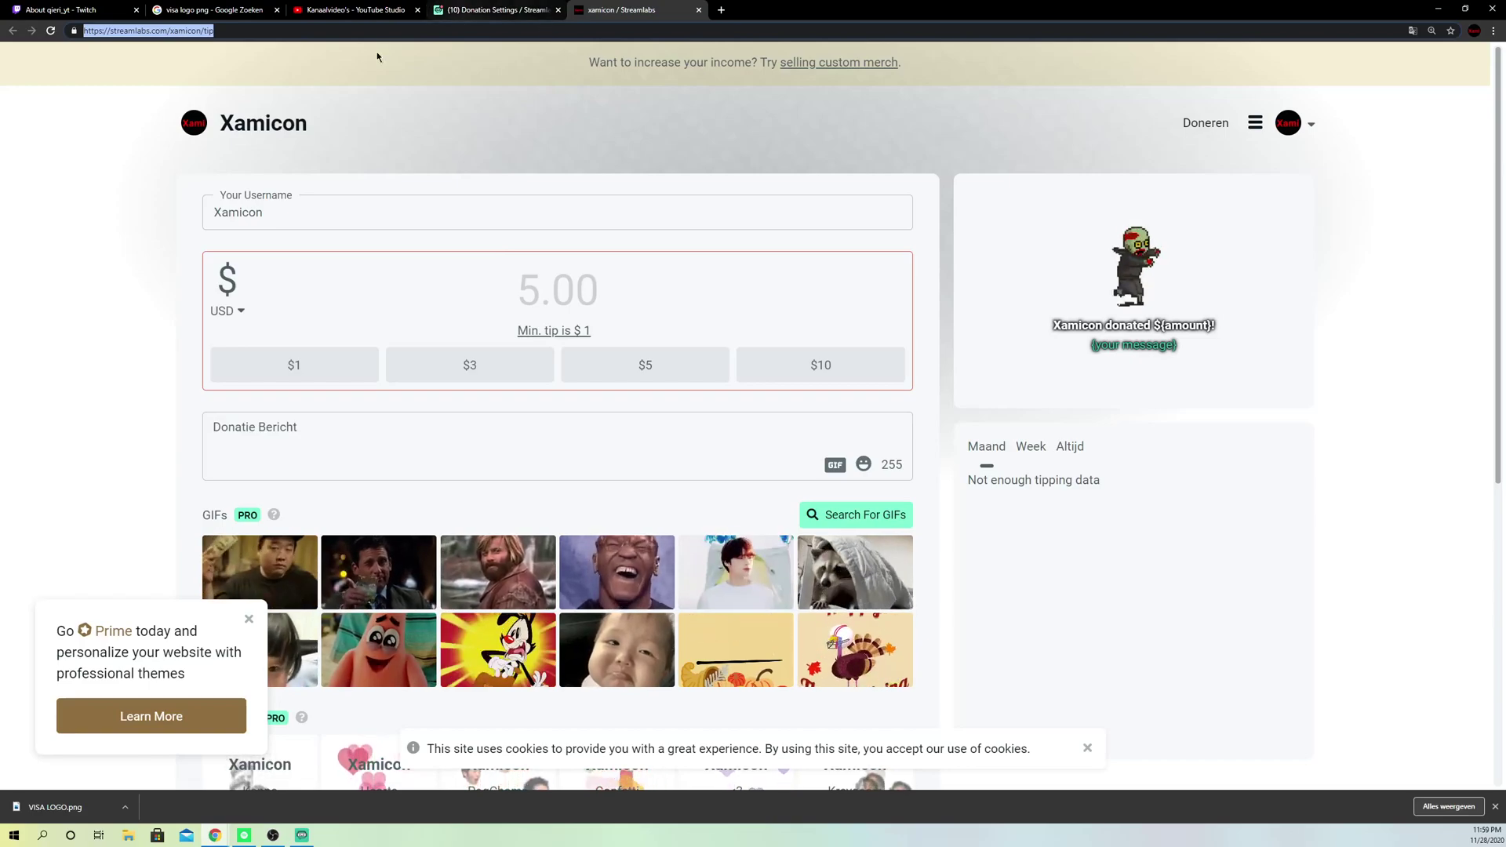
Switch on Edit Panels on the Twitch About page and scroll to the empty slot
click(66, 10)
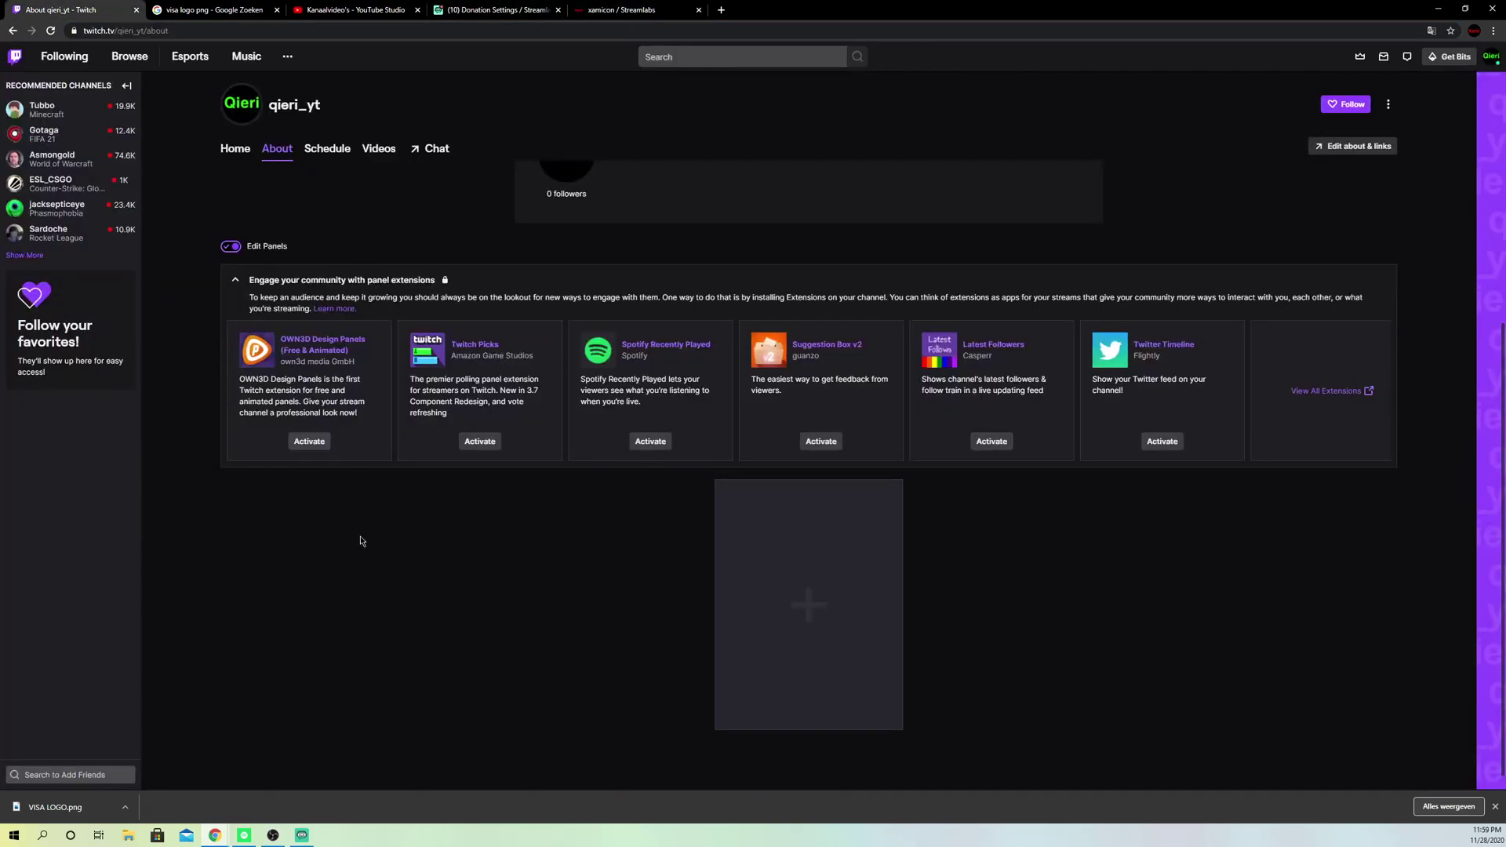
scroll(360, 541, up, 5)
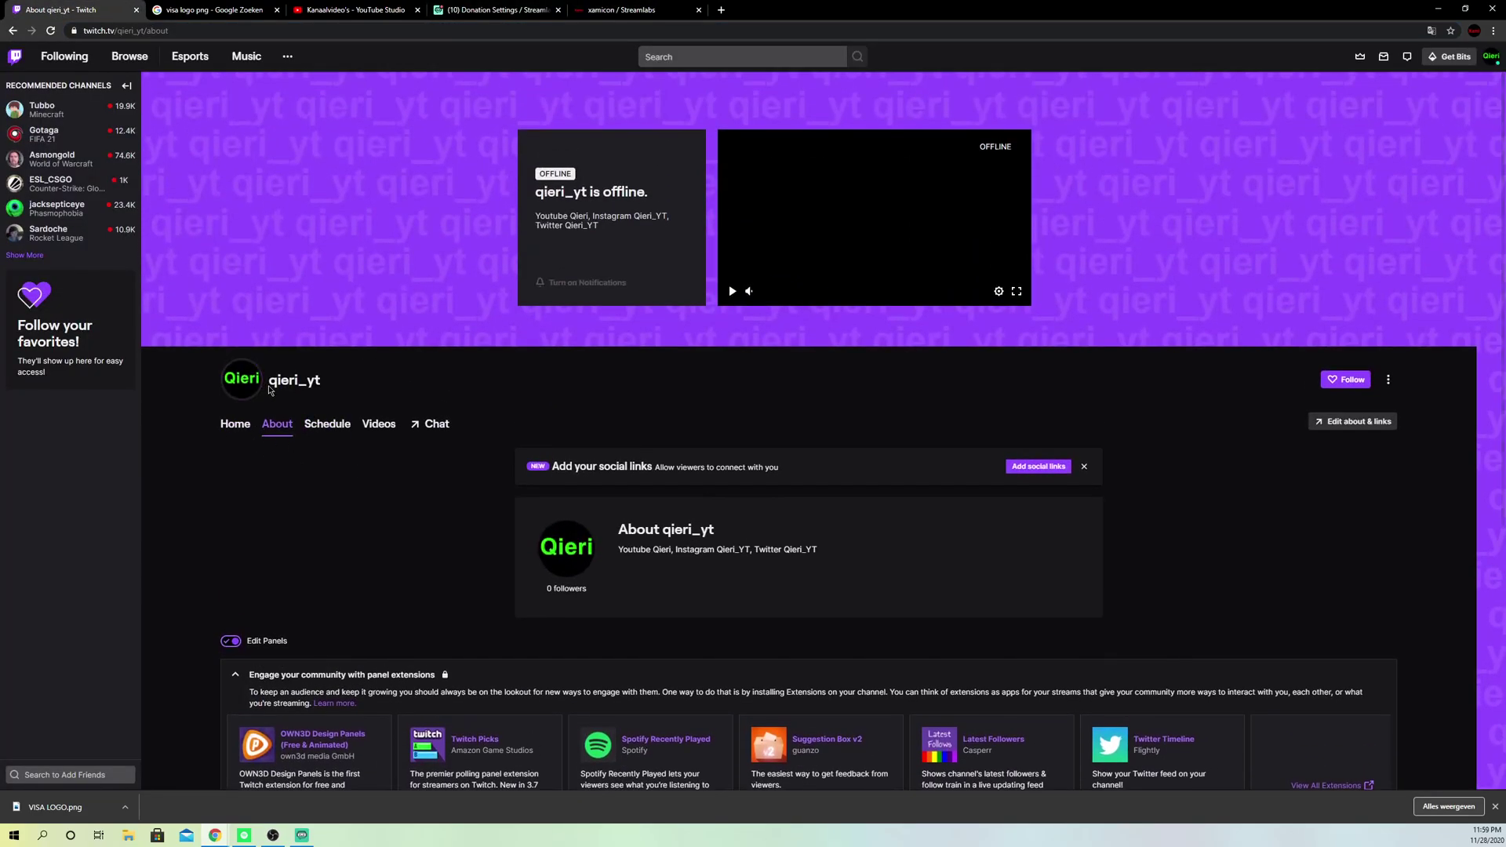
scroll(261, 570, down, 2)
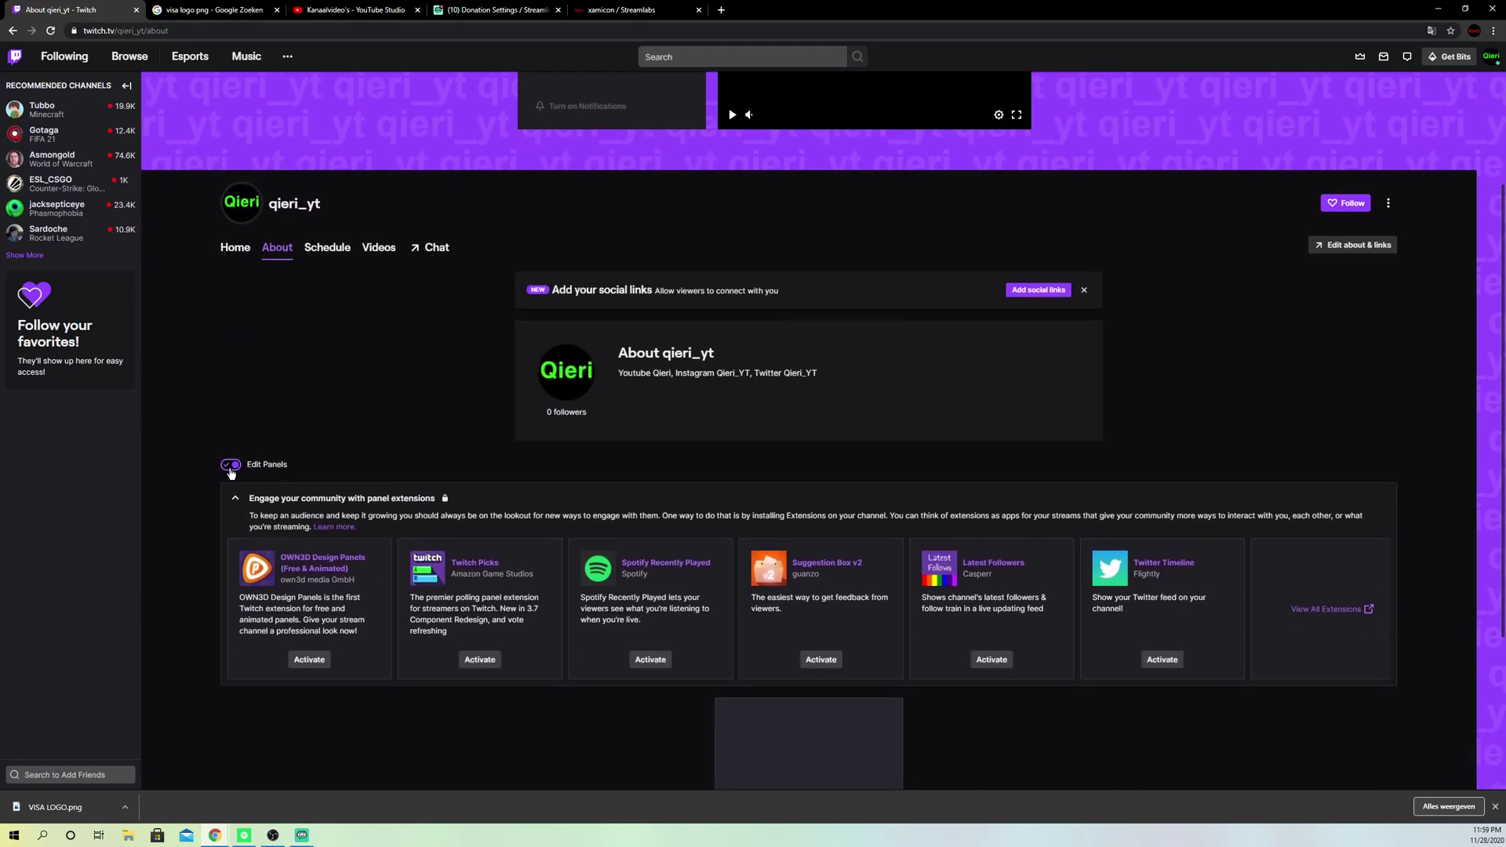
click(231, 467)
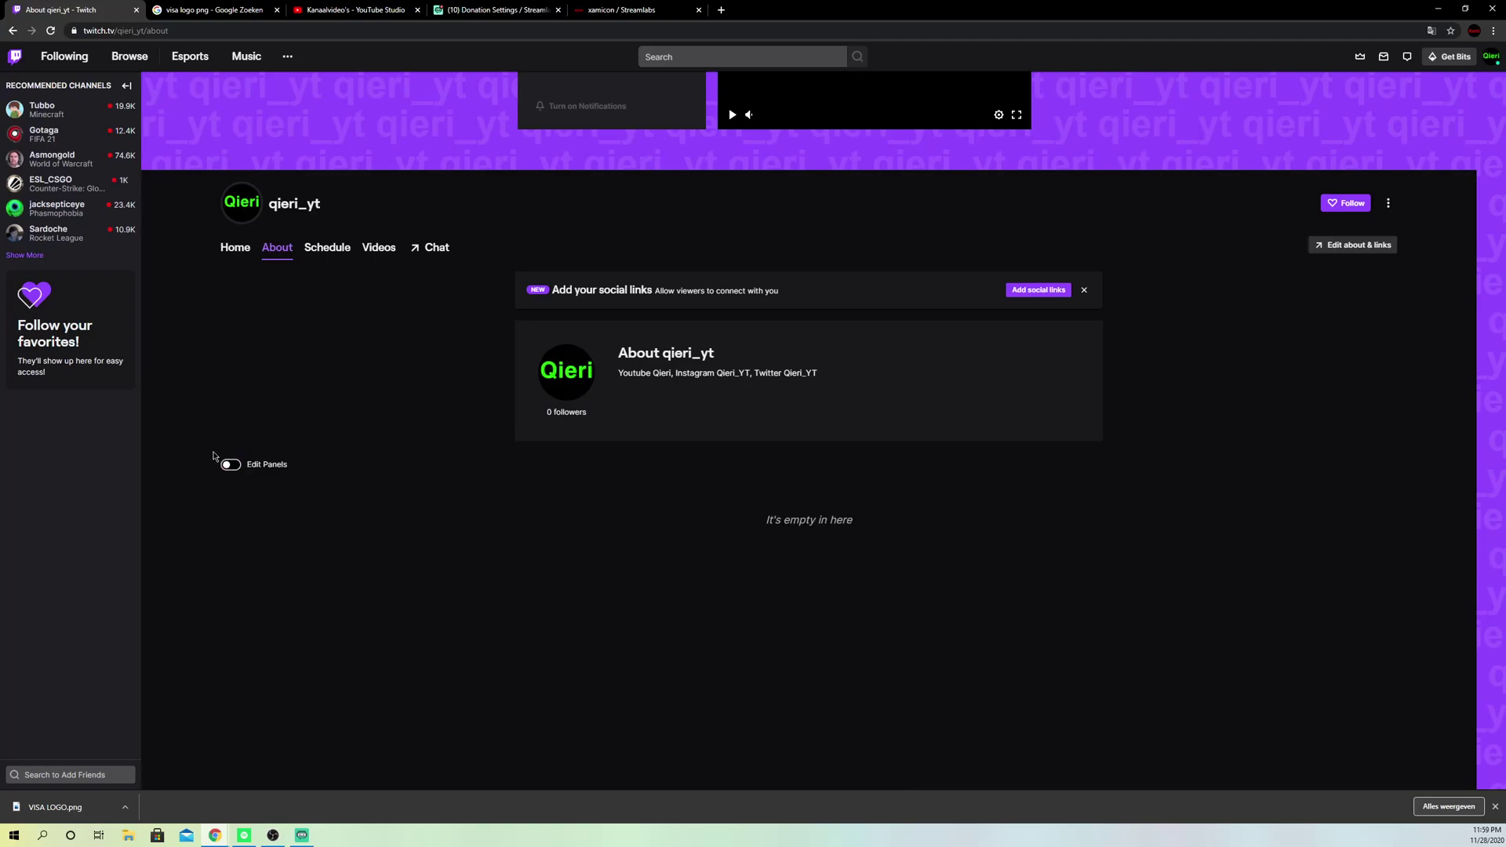
click(231, 467)
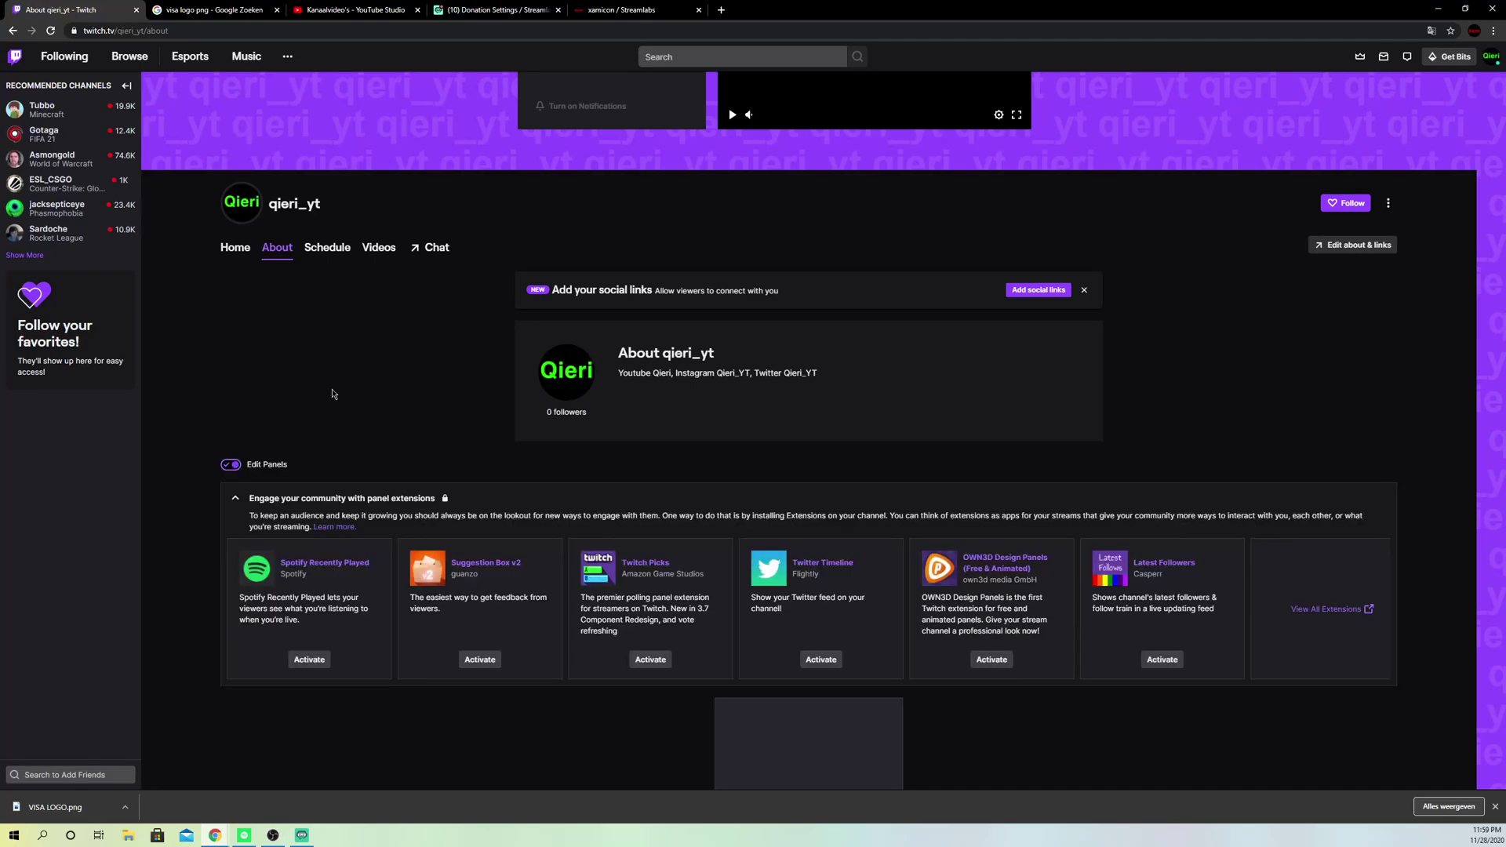
scroll(333, 394, down, 3)
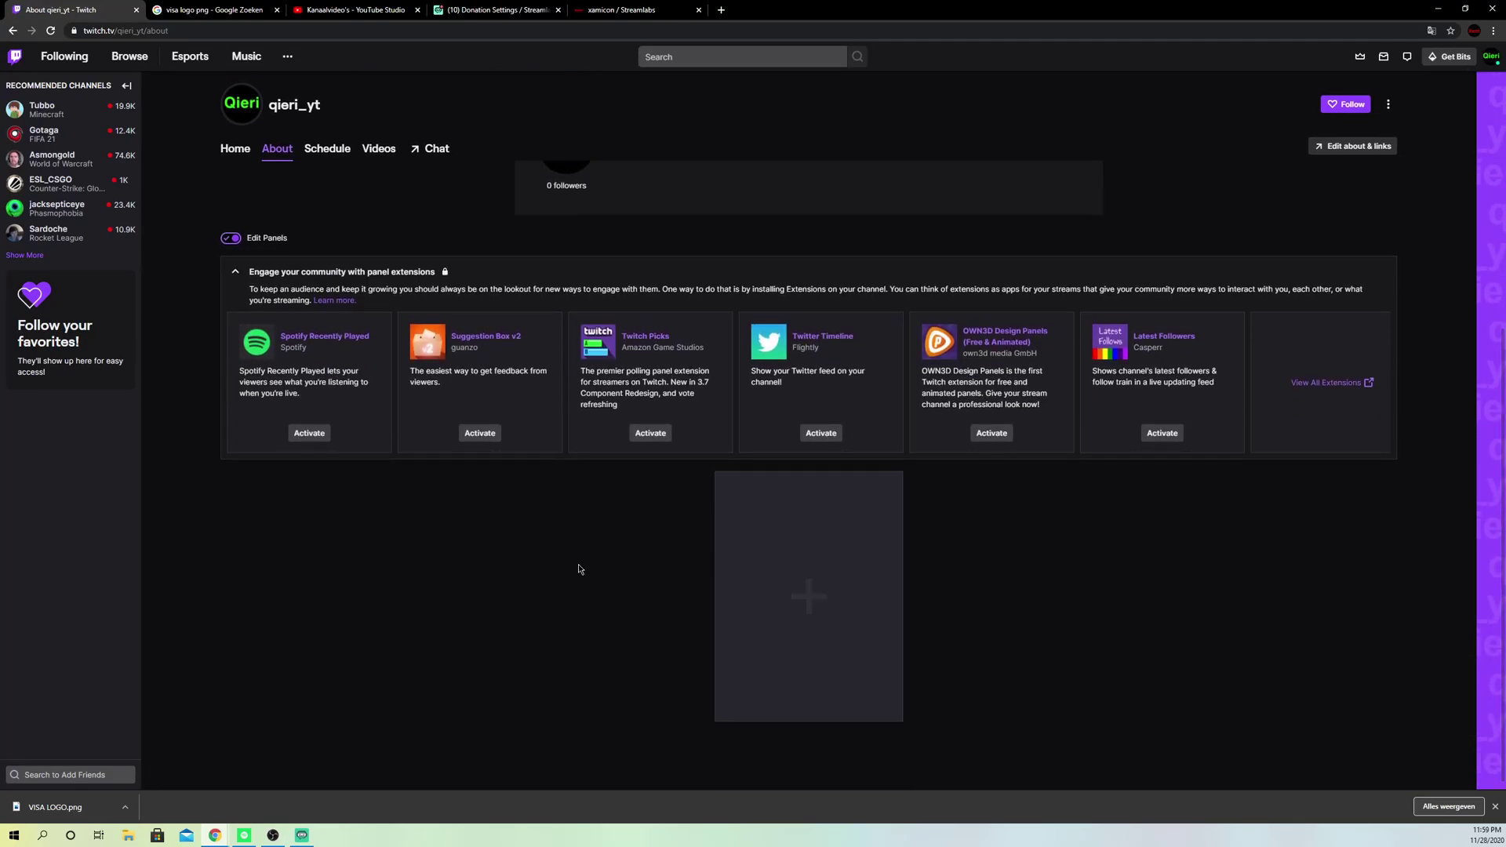
Add a Text or Image Panel in the empty slot and title it 'PayPal'
click(850, 542)
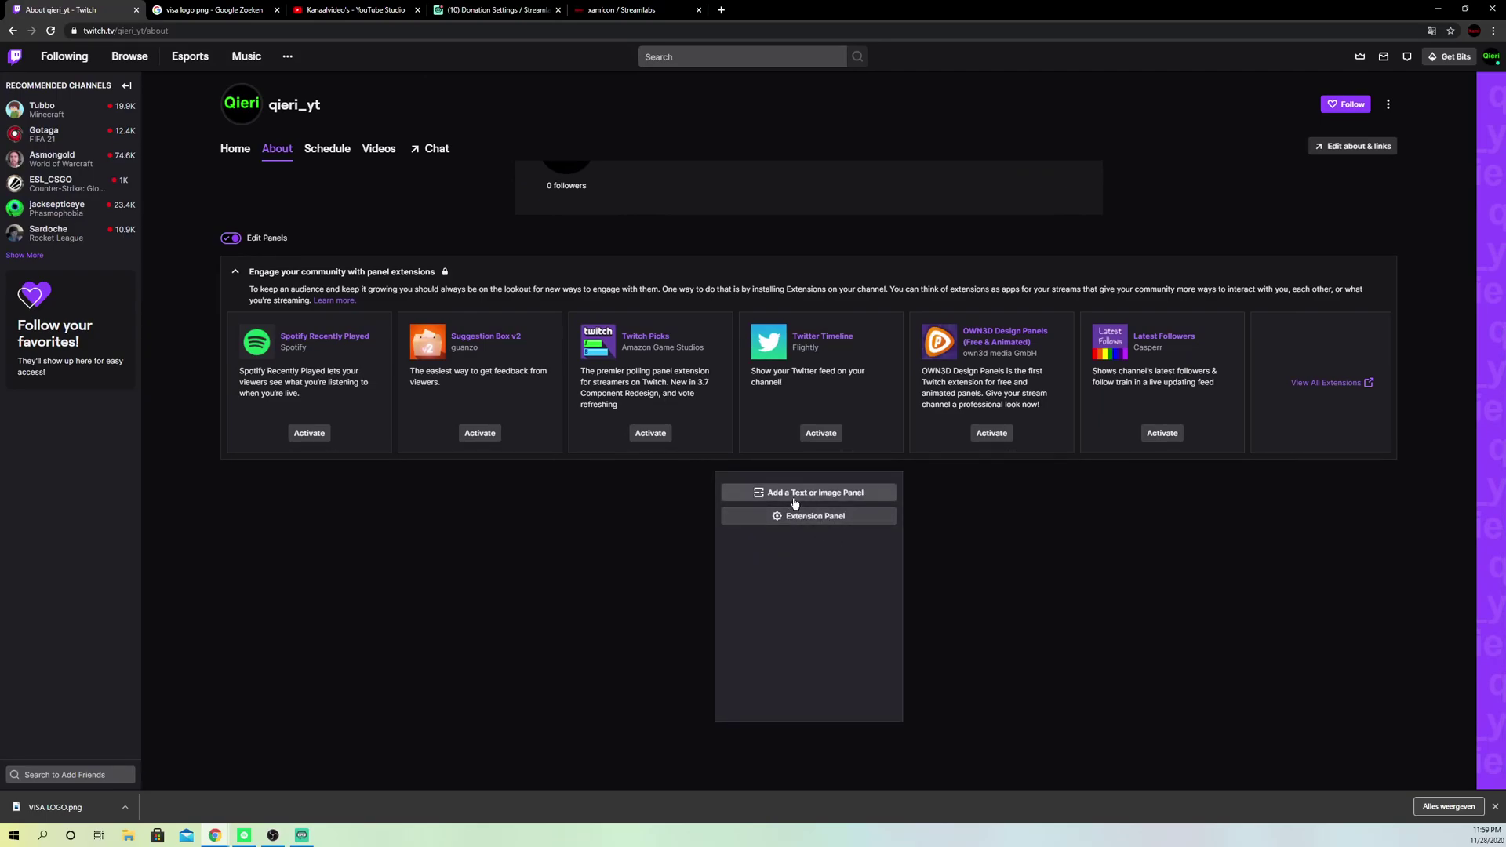
click(876, 502)
click(701, 505)
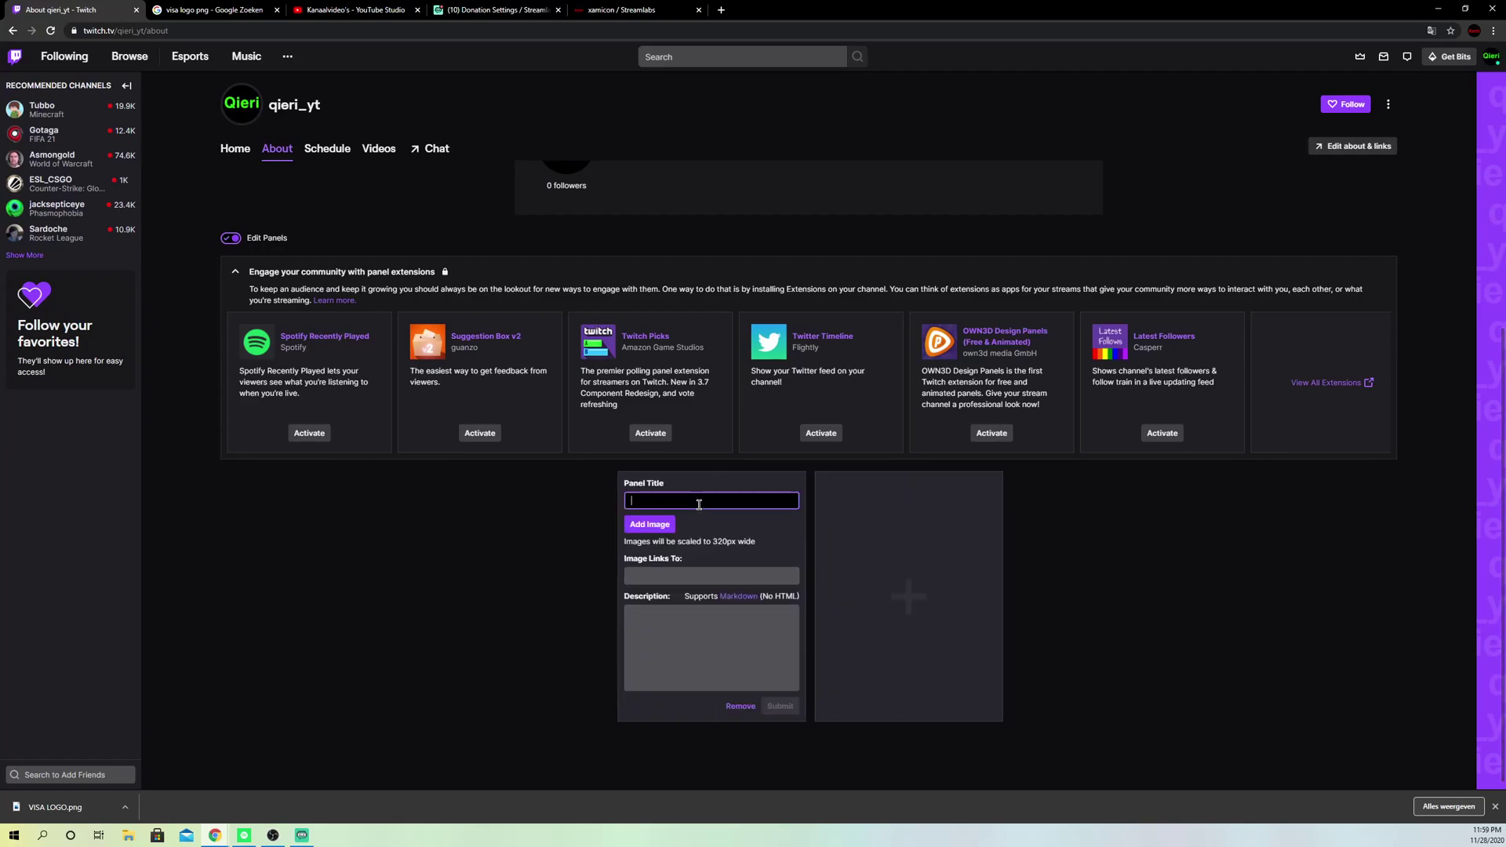
text(pAY)
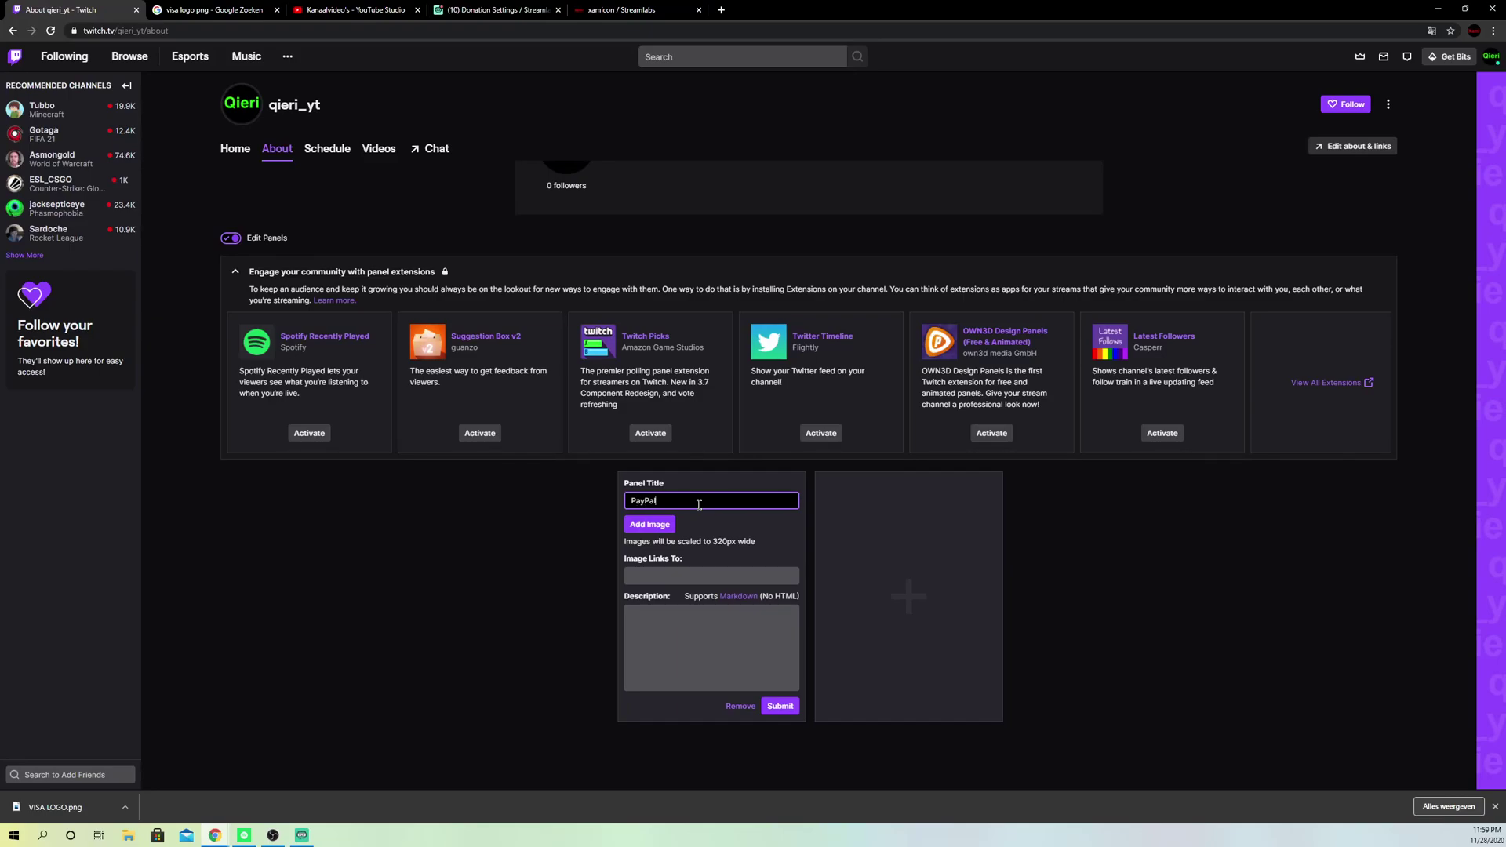
click(663, 526)
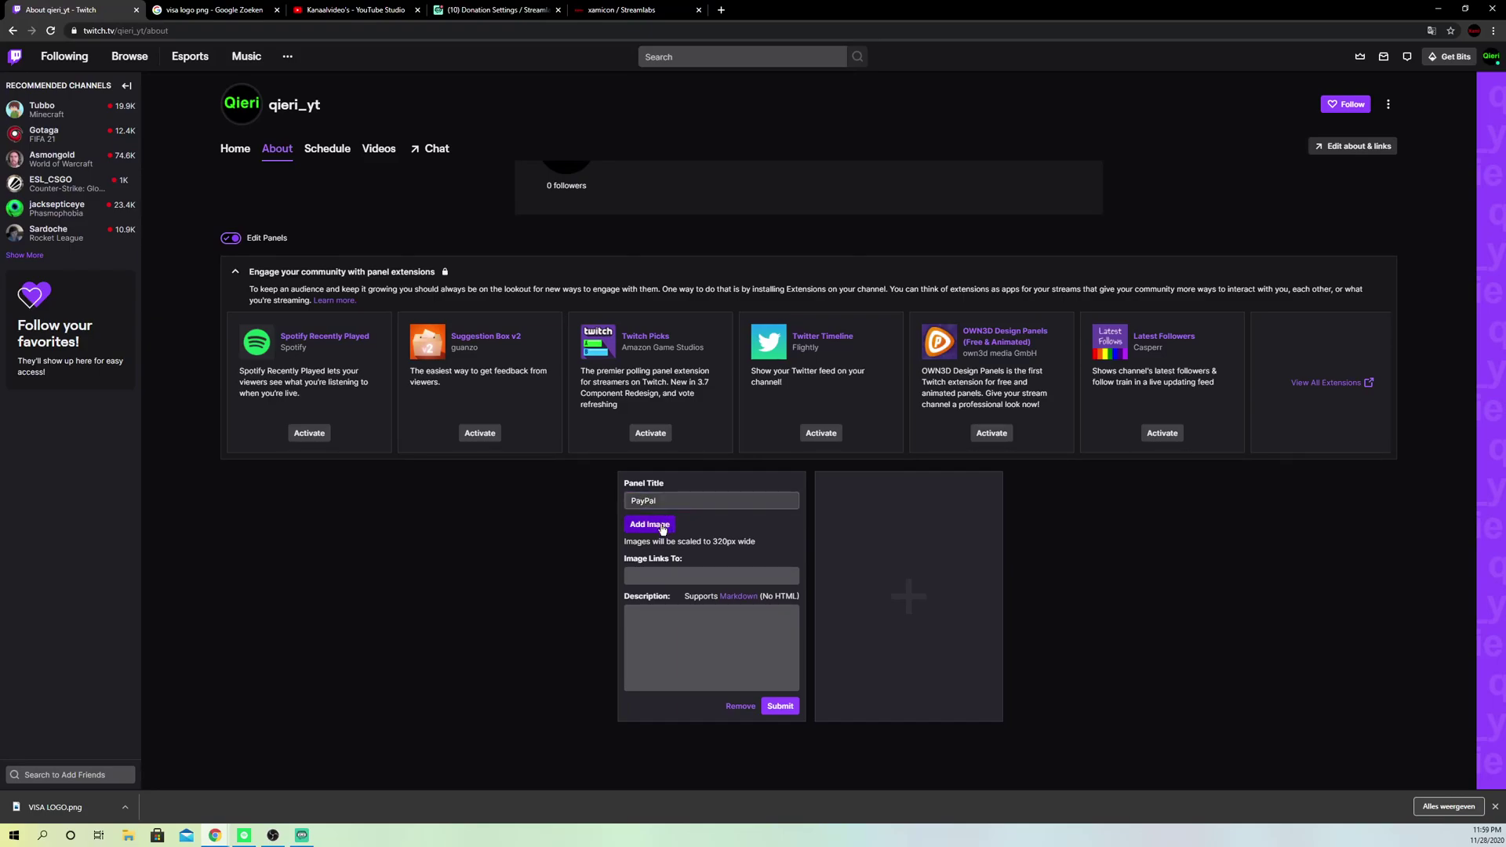
click(863, 329)
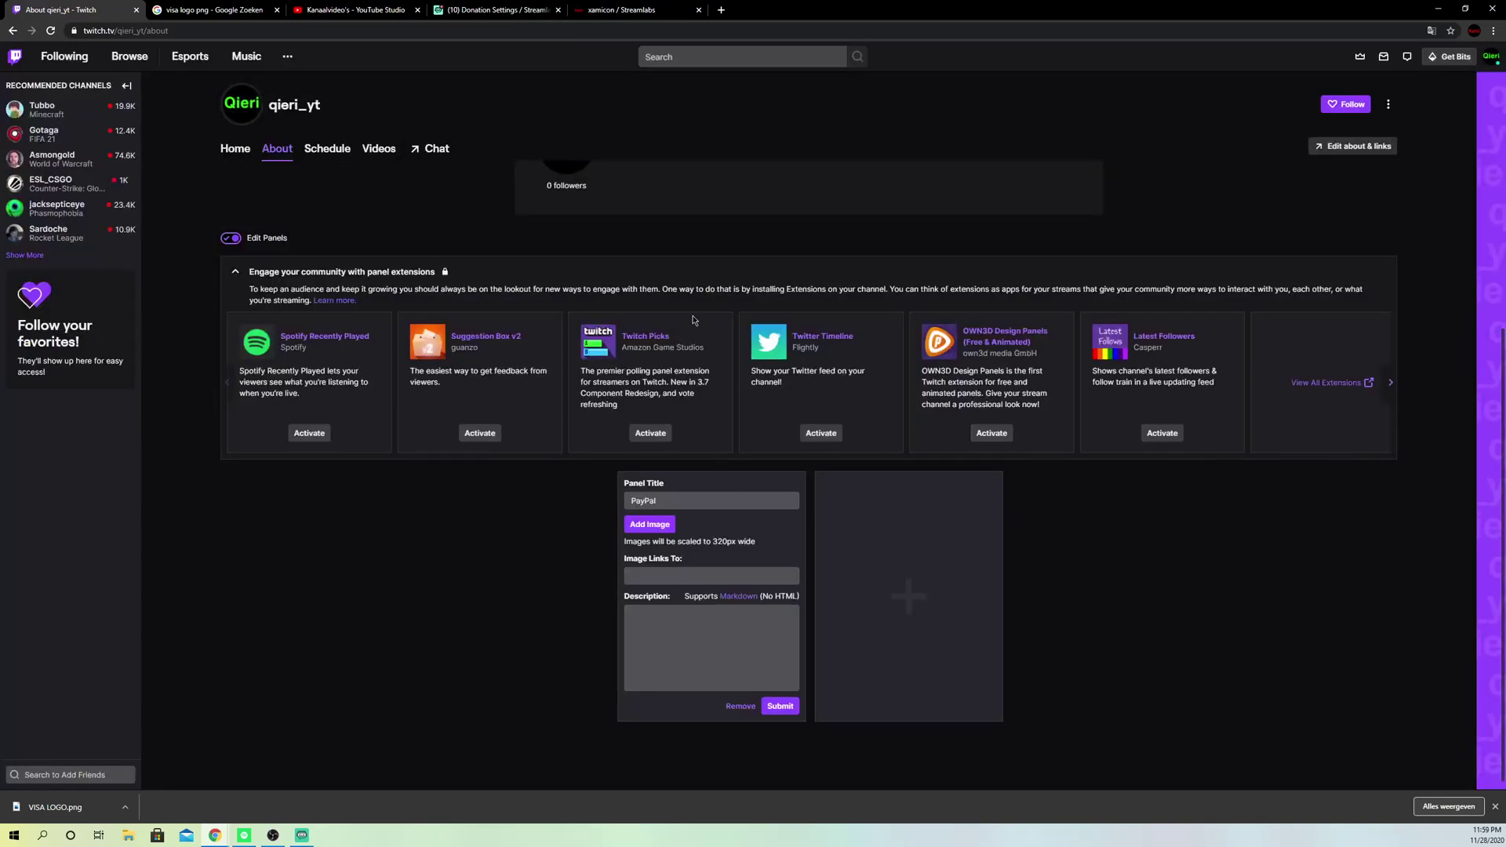
Replace the old search with 'paypal logo twitch' in Google Images
click(212, 9)
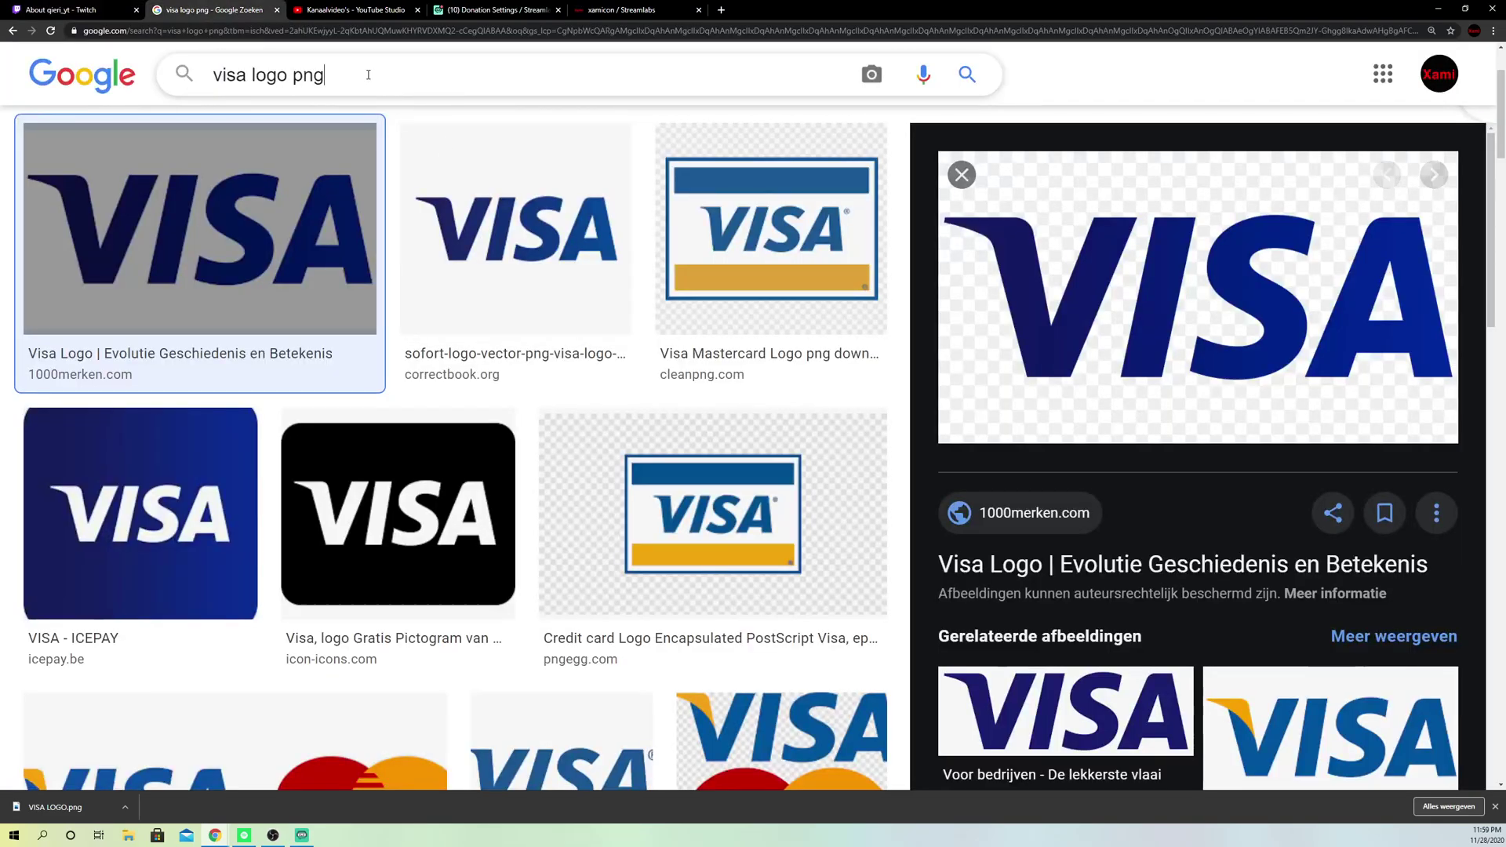
key(BackSpace)
key(BackSpace)
key(BackSpace)
key(BackSpace)
key(BackSpace)
key(BackSpace)
key(BackSpace)
key(BackSpace)
key(BackSpace)
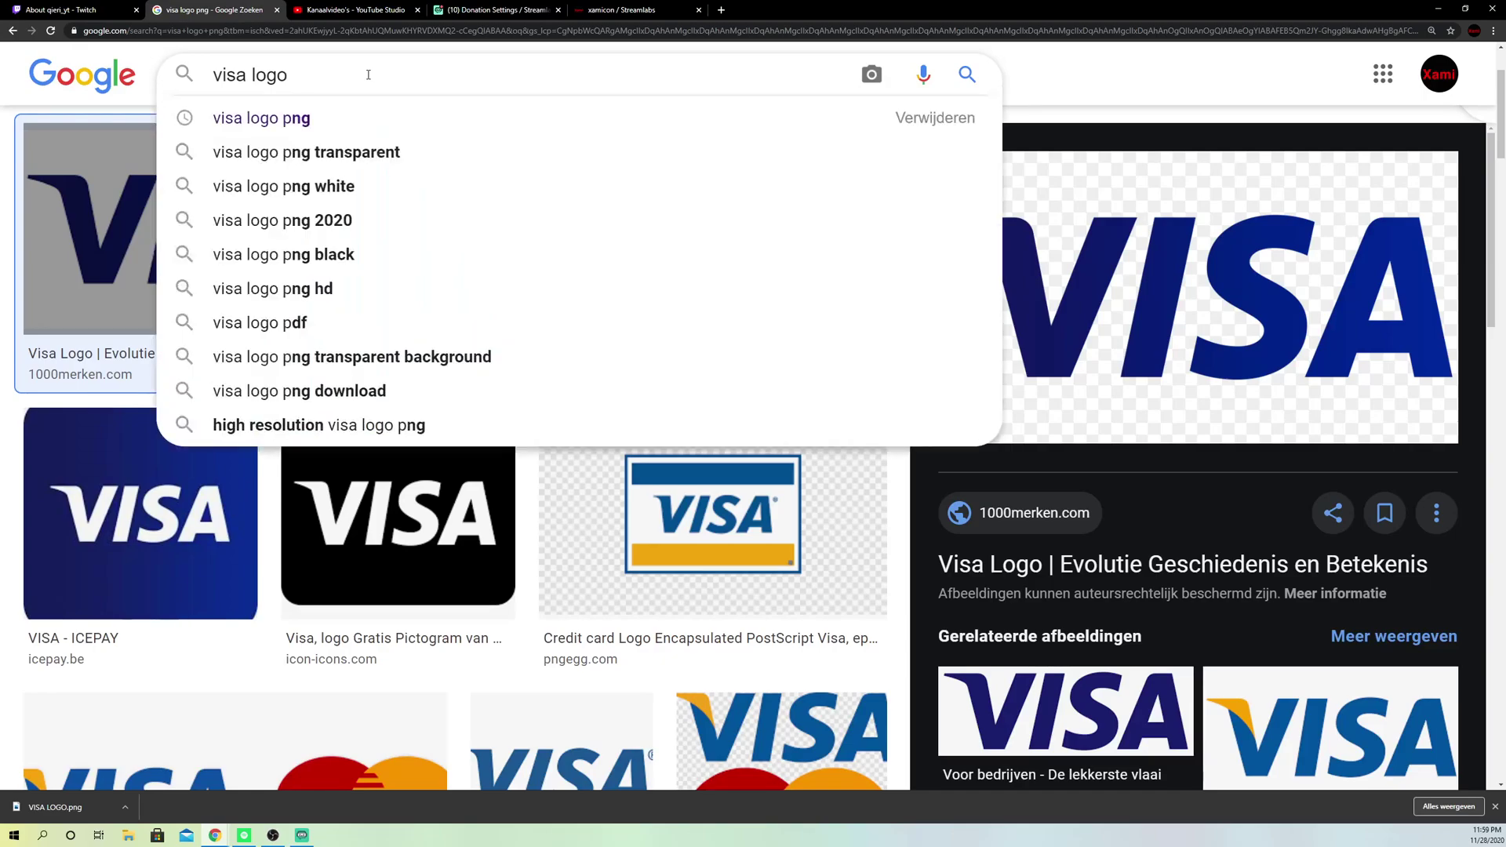
key(BackSpace)
key(BackSpace)
key(BackSpace)
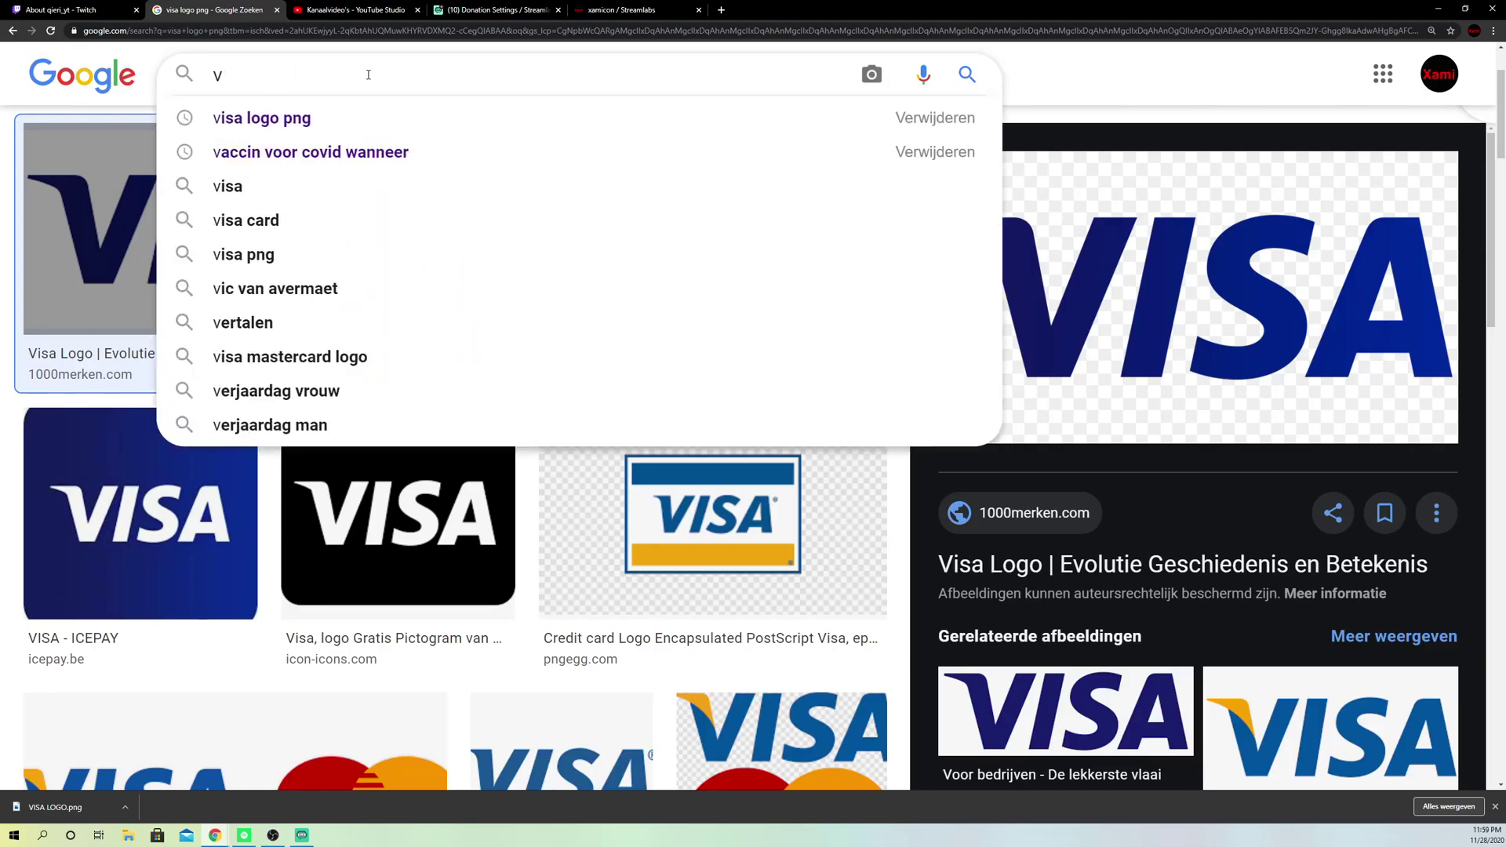
key(BackSpace)
text(pa)
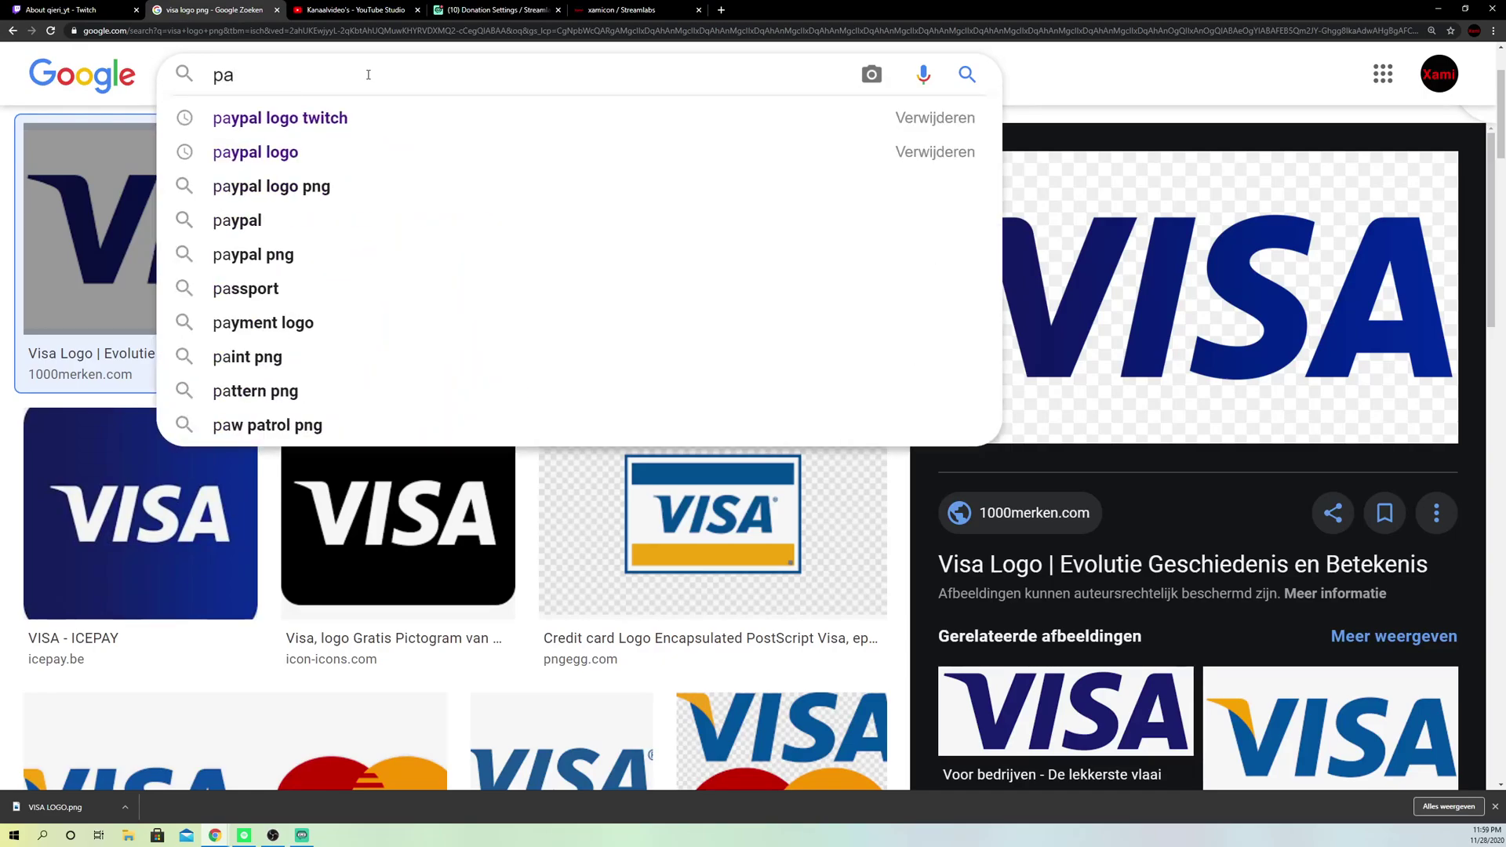
click(360, 118)
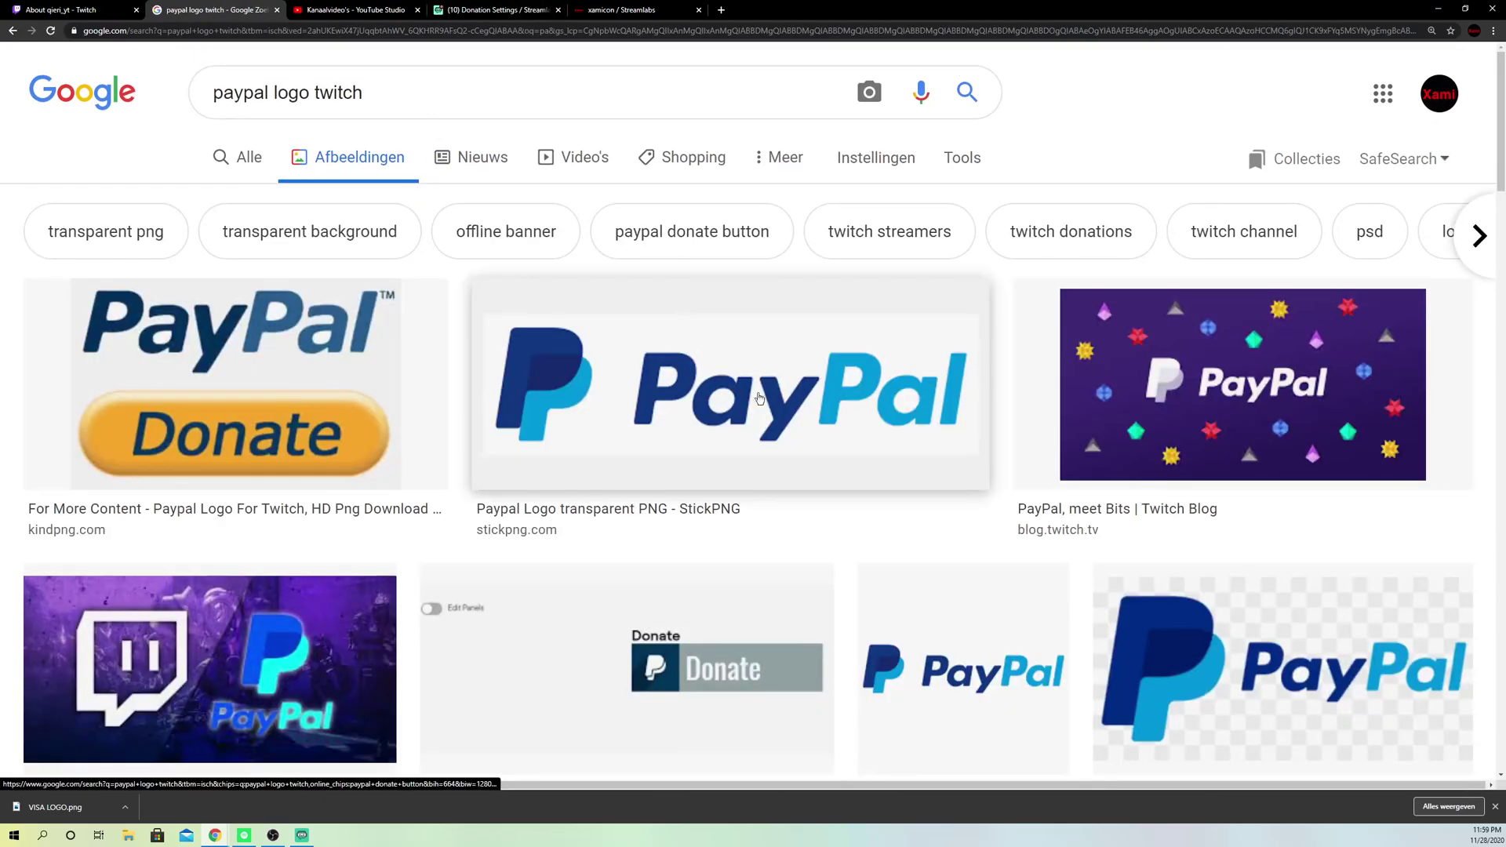
Preview the transparent StickPNG PayPal logo, then return to the Twitch tab
click(646, 396)
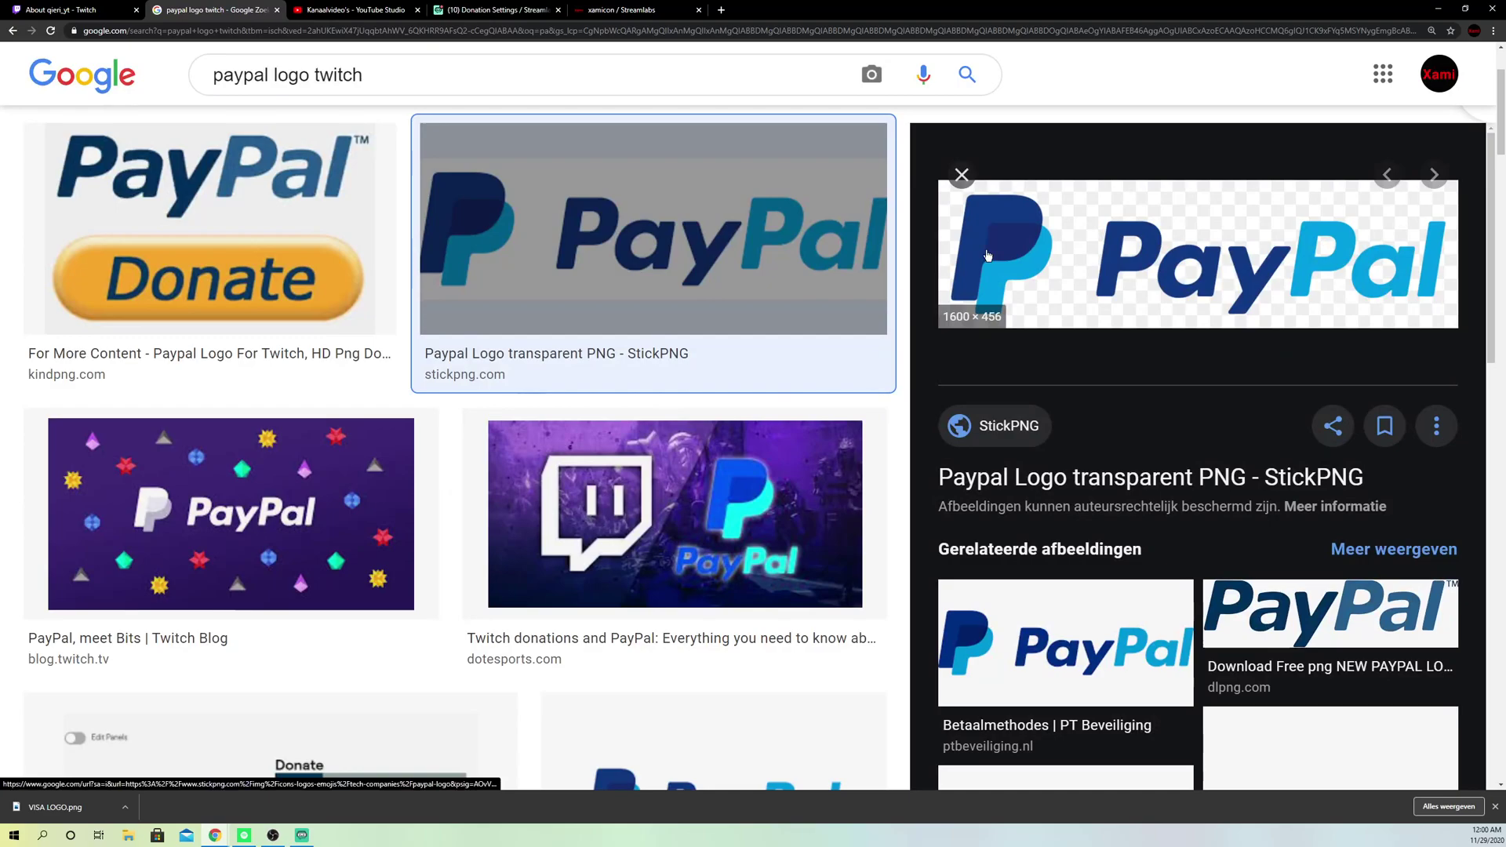
right_click(1107, 248)
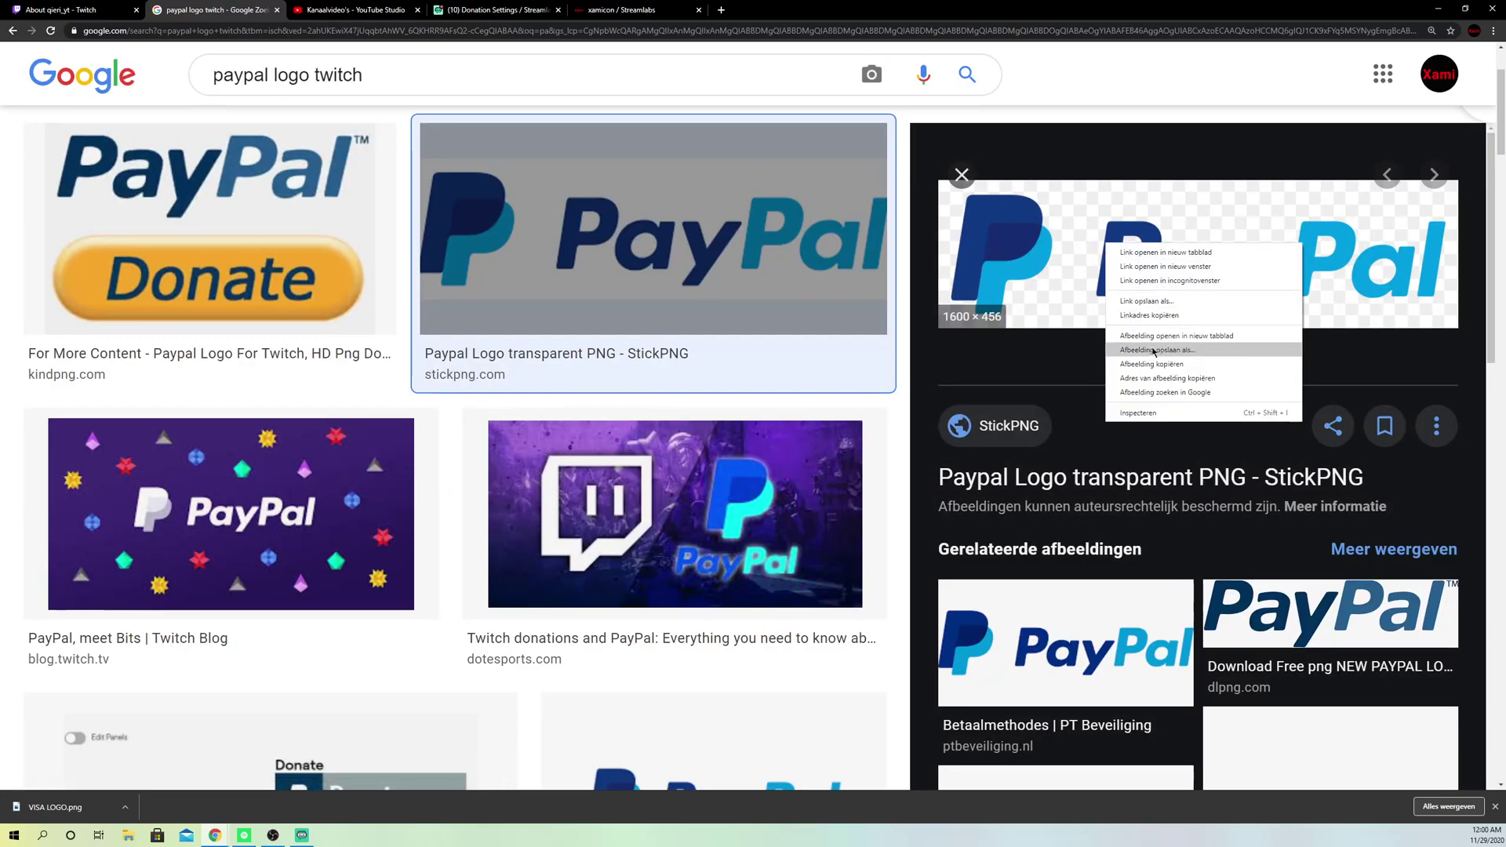
click(78, 10)
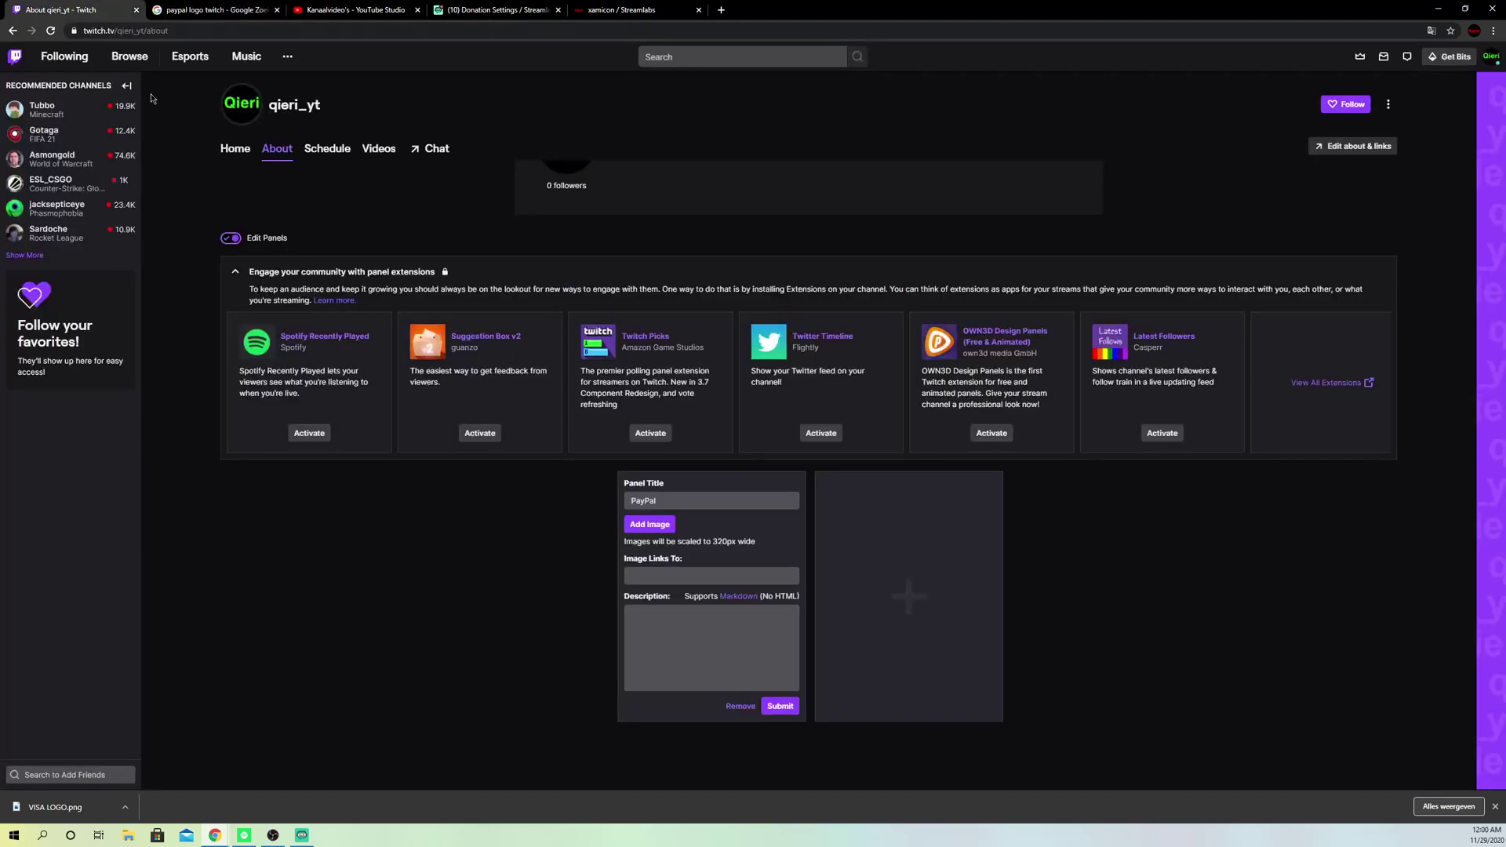
Upload 'paypal logo' from Downloads to the PayPal panel, cropped to the full image
click(651, 526)
click(731, 407)
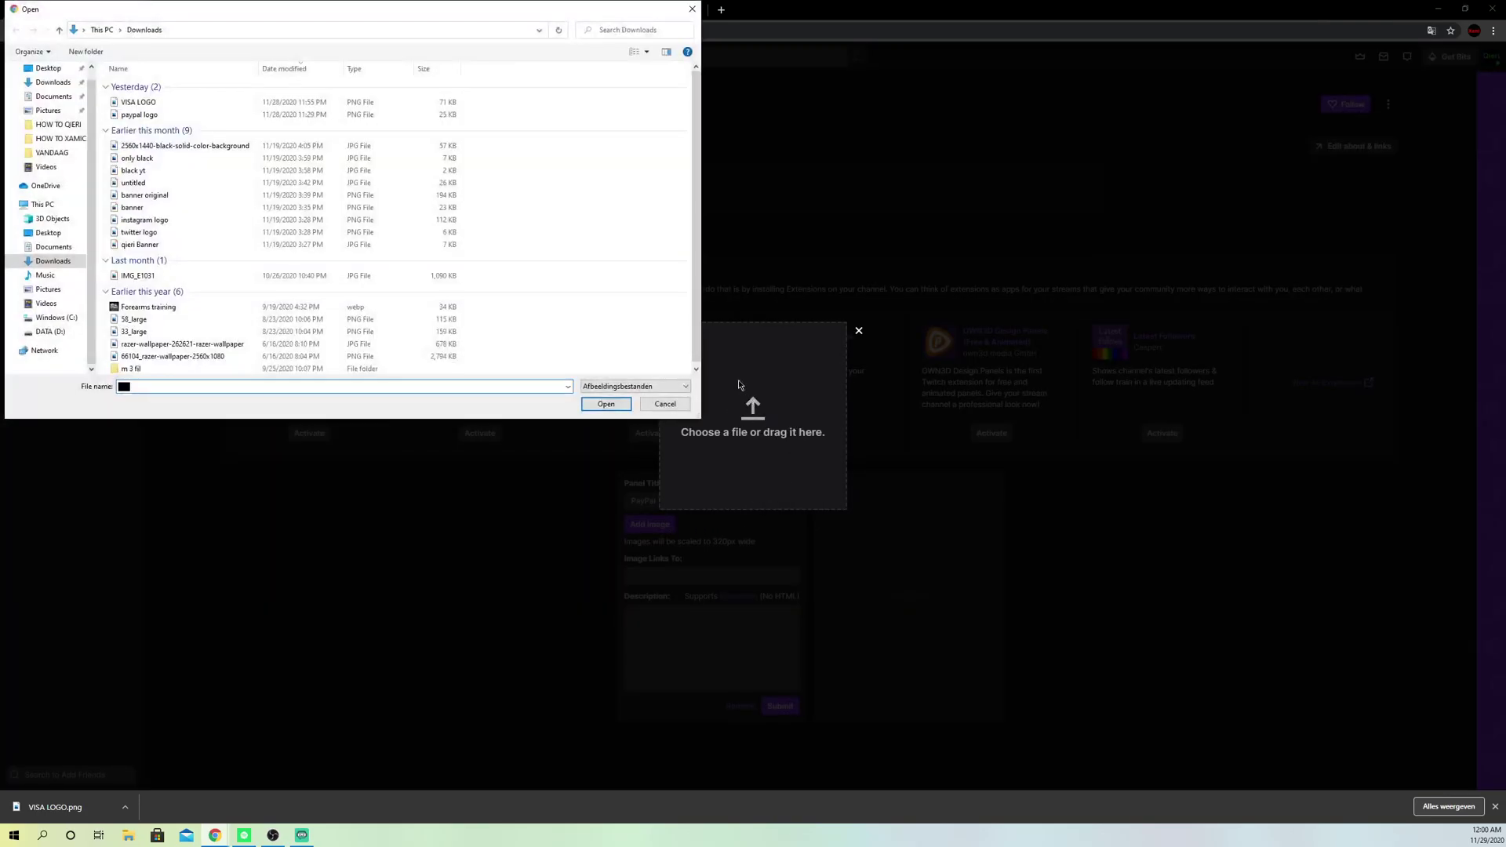
click(175, 117)
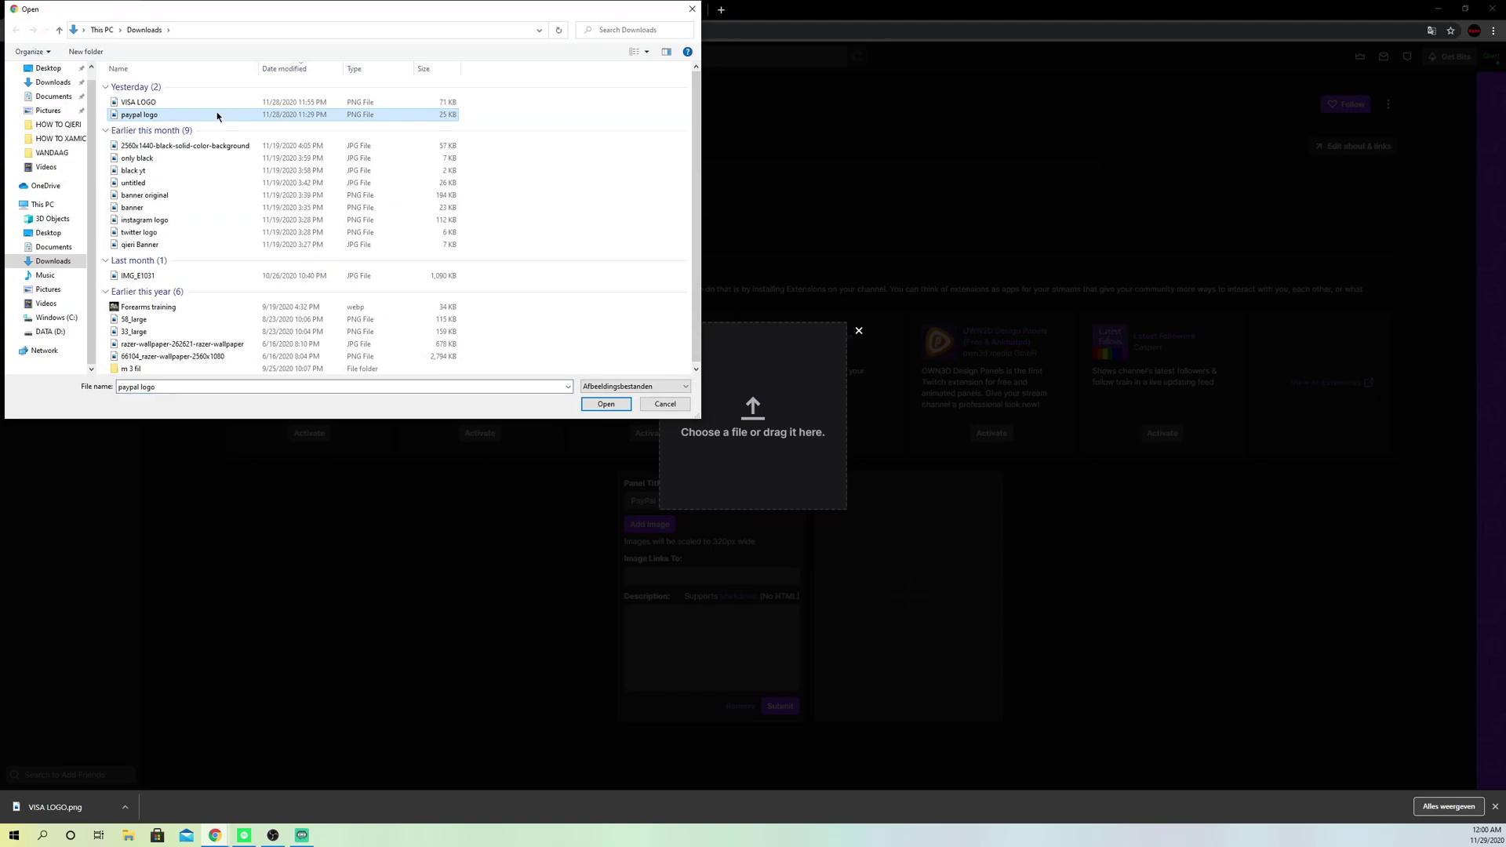
click(606, 406)
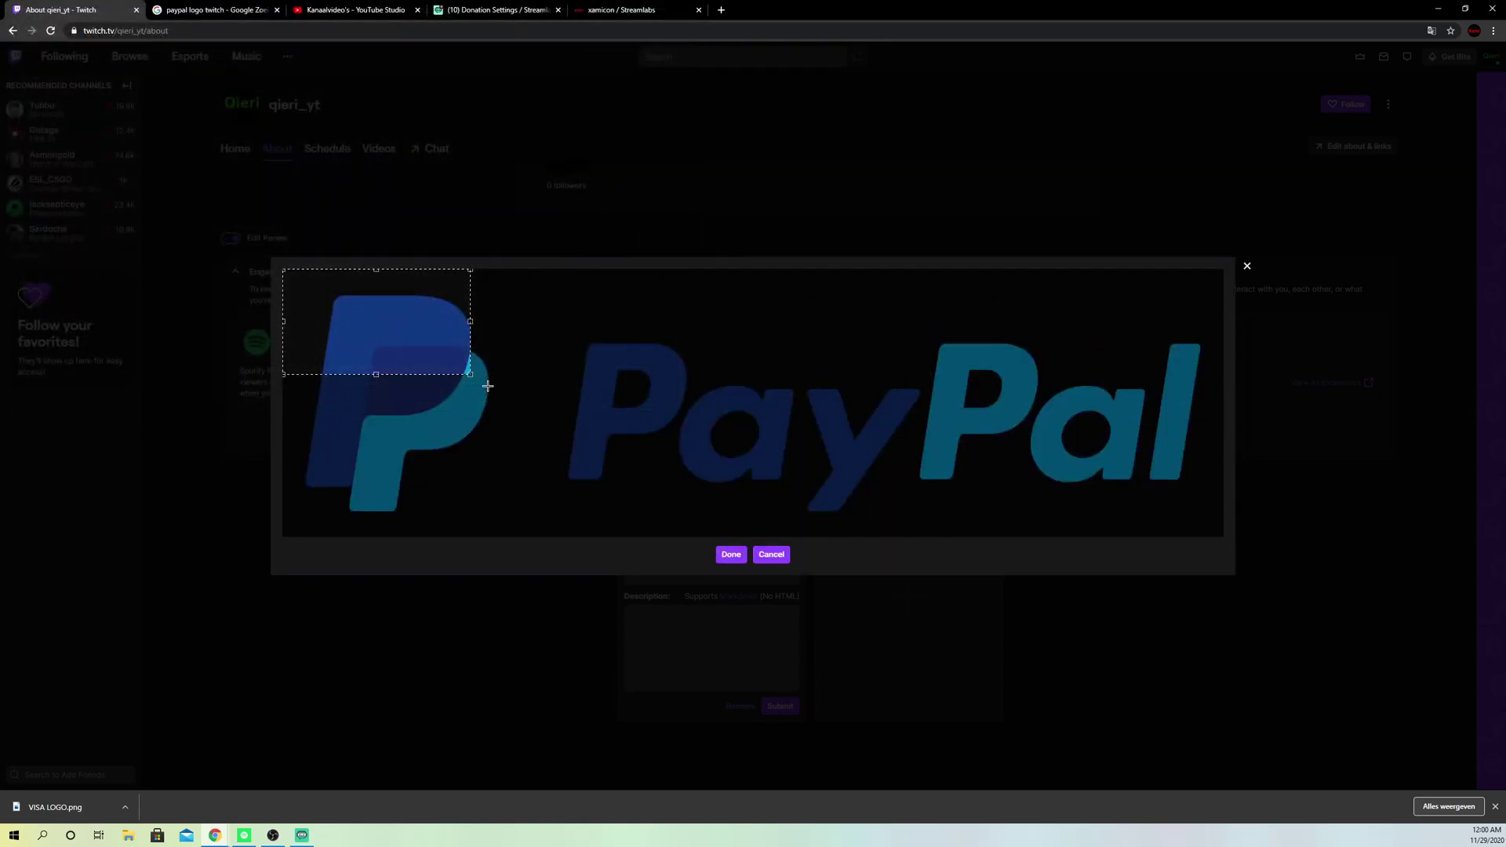
drag(469, 375, 1273, 569)
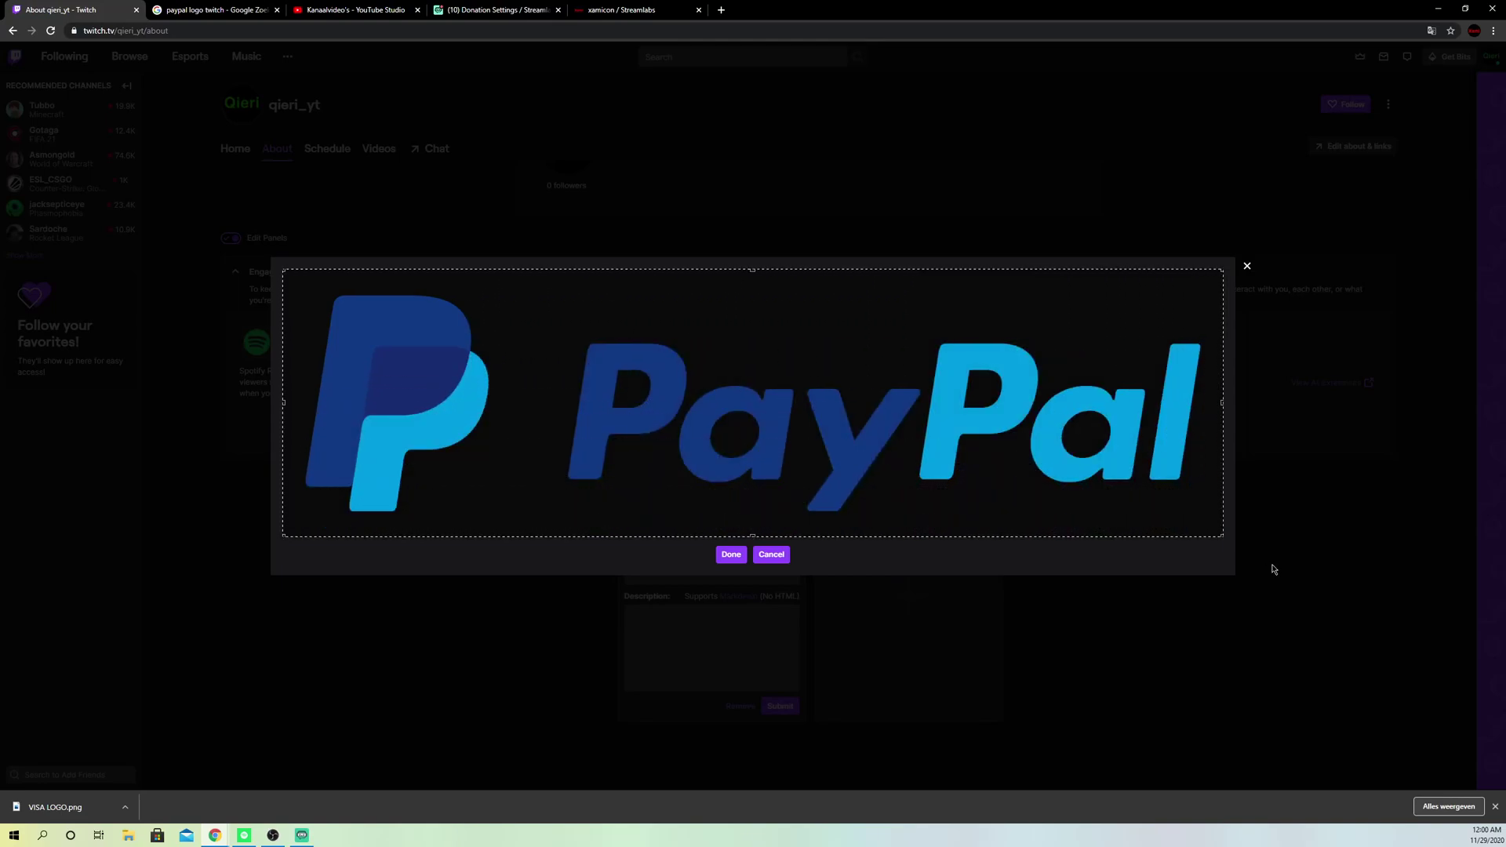
click(738, 560)
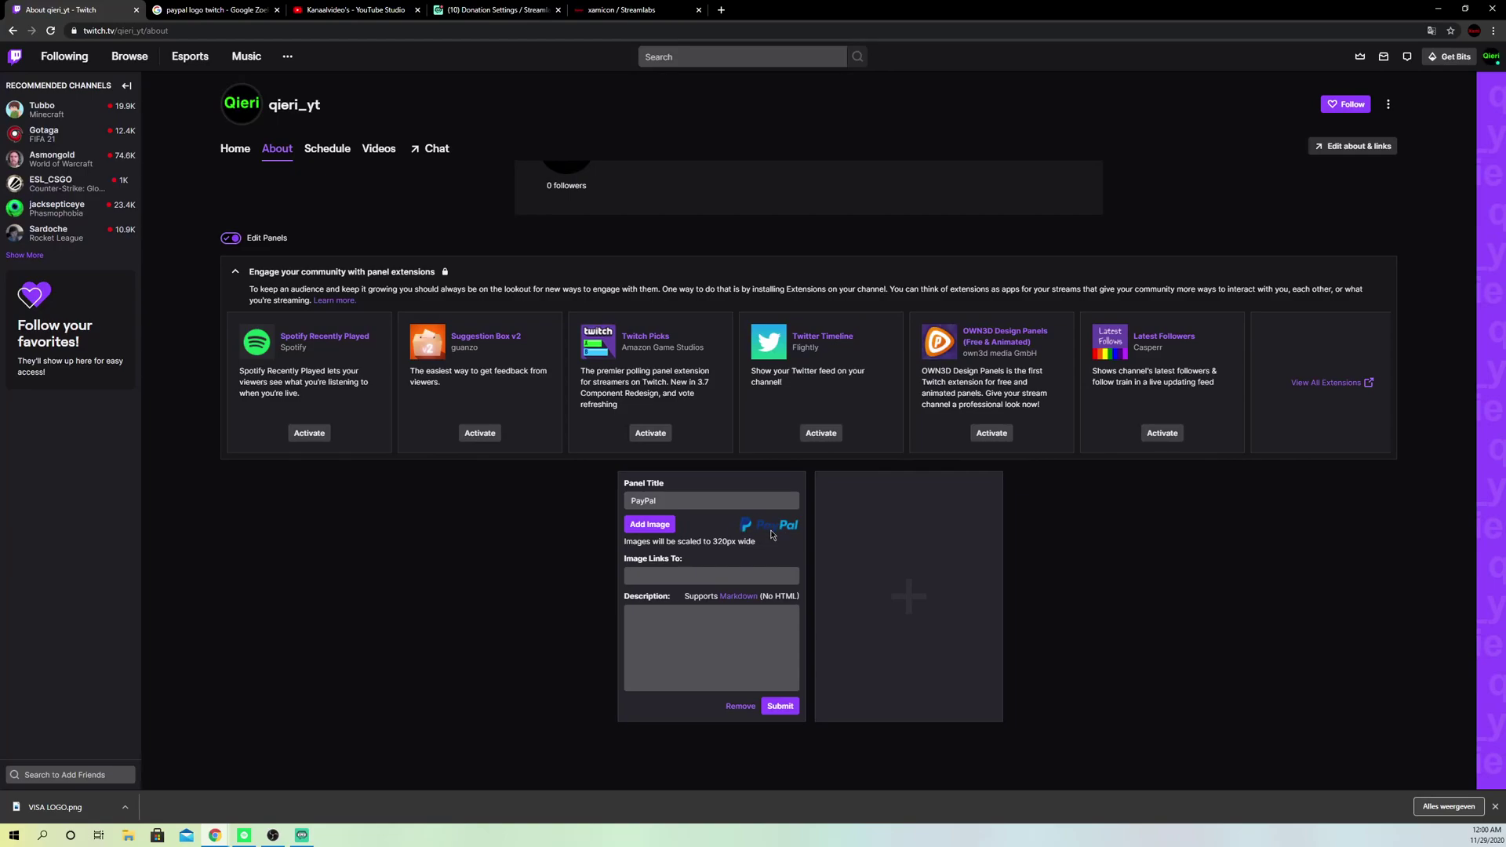
click(683, 573)
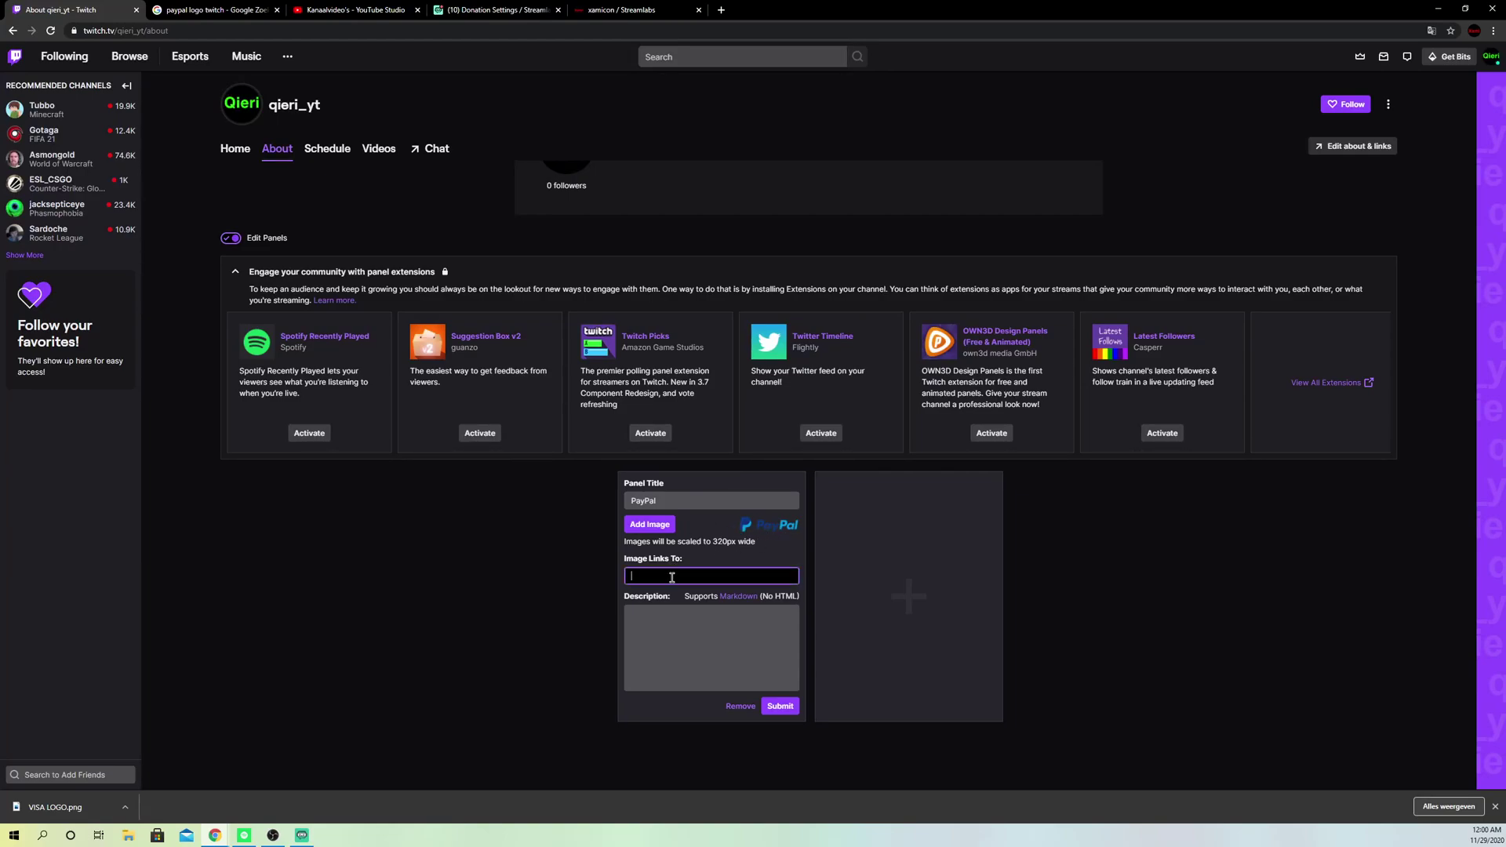
Paste the Streamlabs tip page URL into Image Links To and reopen the tip page
text(https://streamlabs.com/xamicon/tip)
click(628, 9)
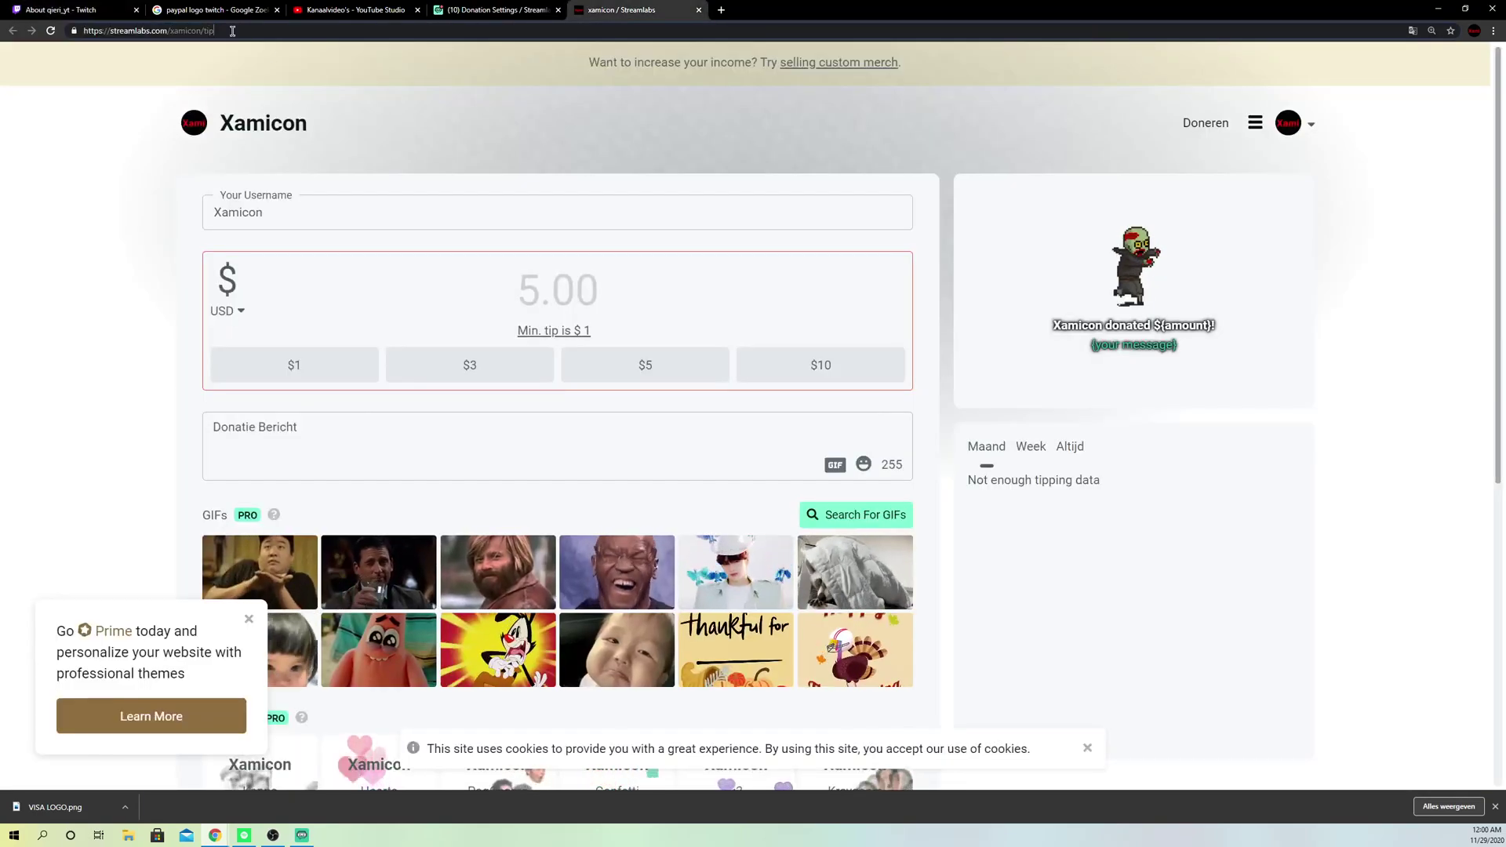
key(ctrl+Tab)
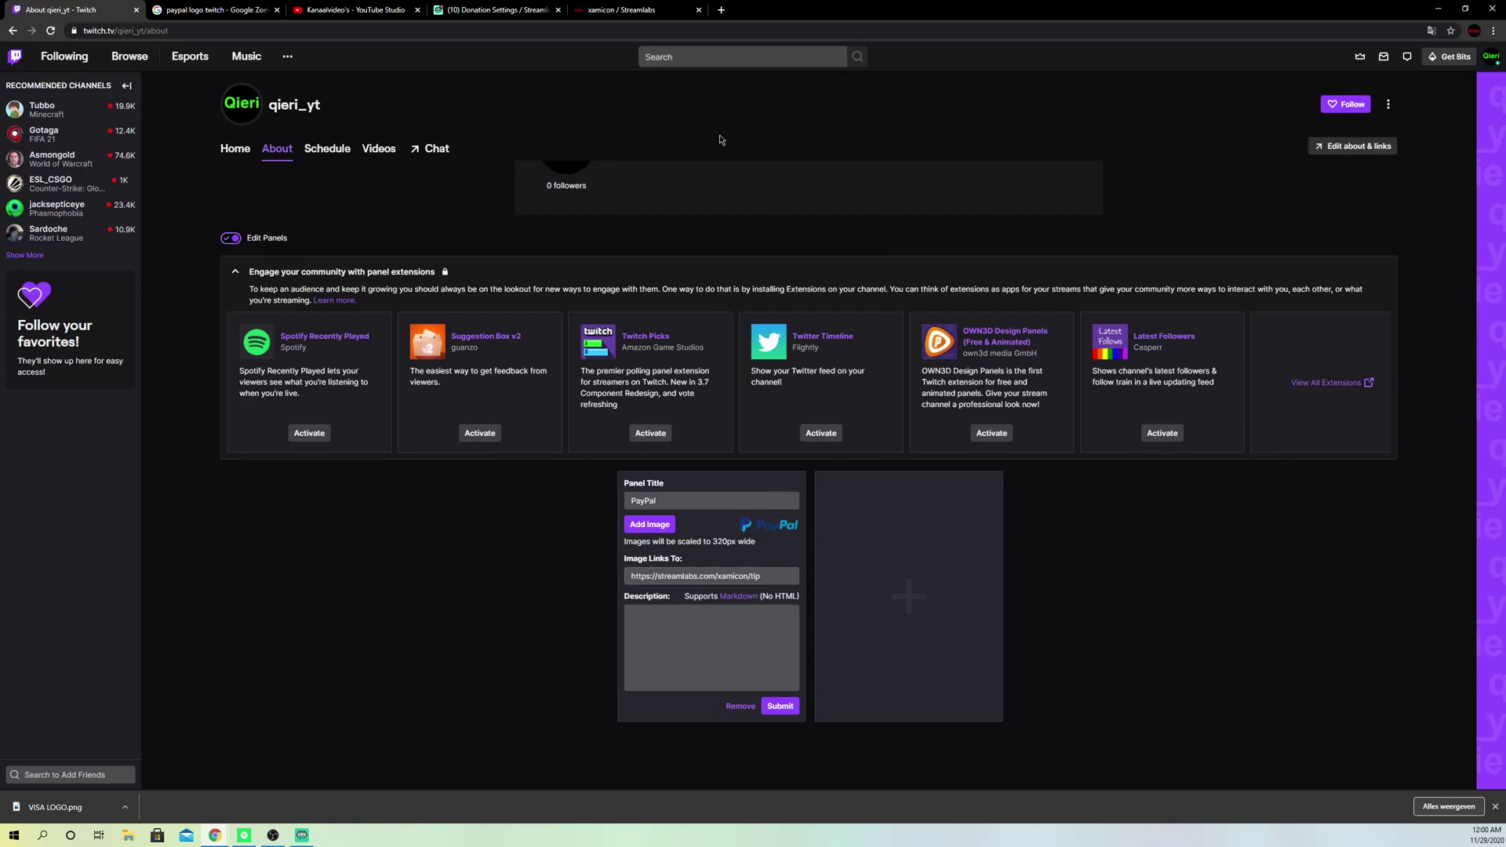
click(659, 14)
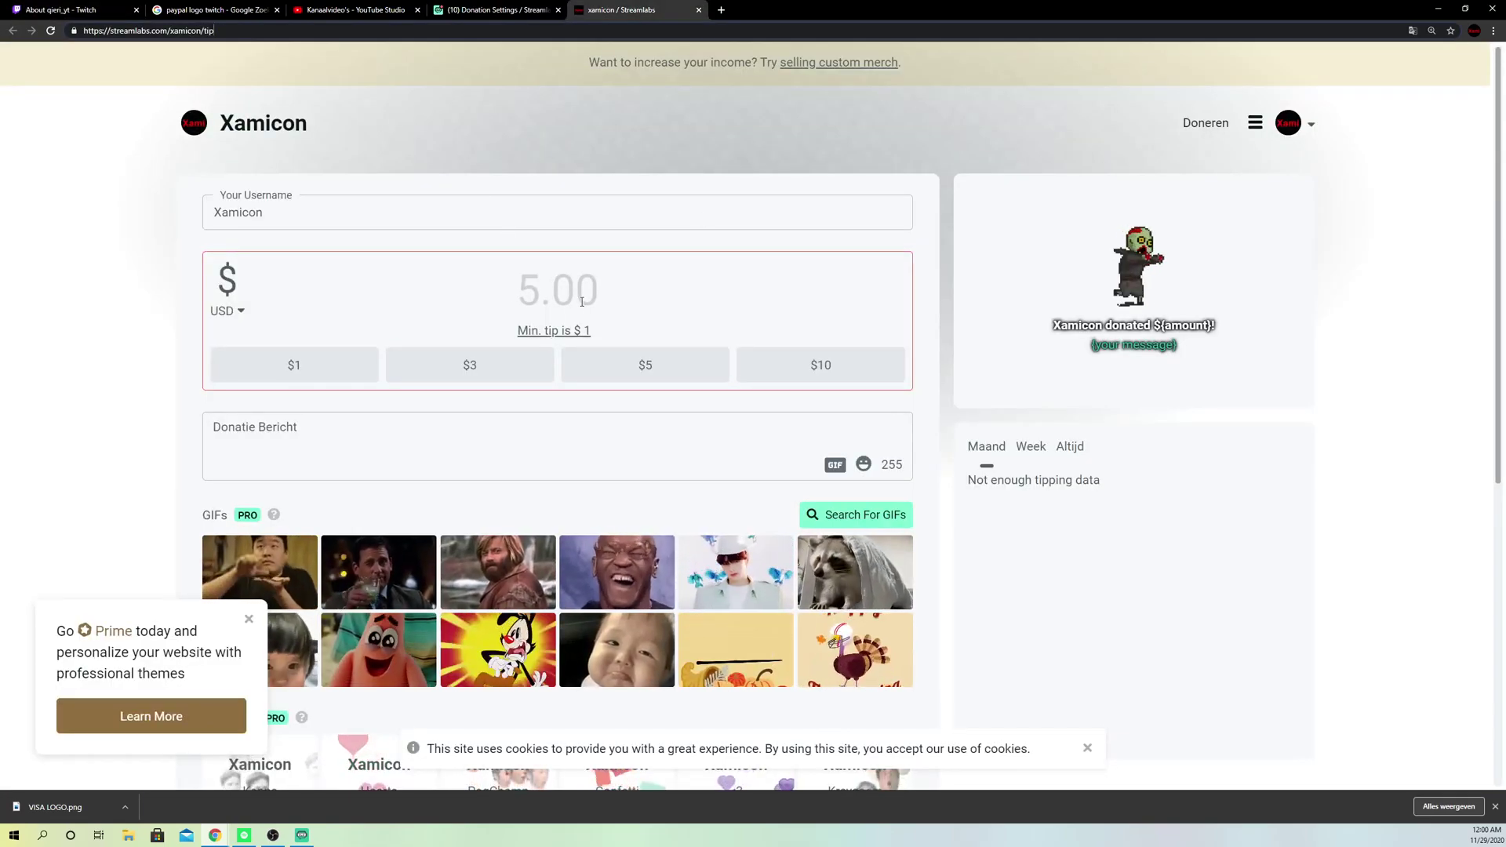
Test the tip page with a $1 amount and message 'wdwdwdwdddwdwd', then return to the Twitch panel description
click(289, 364)
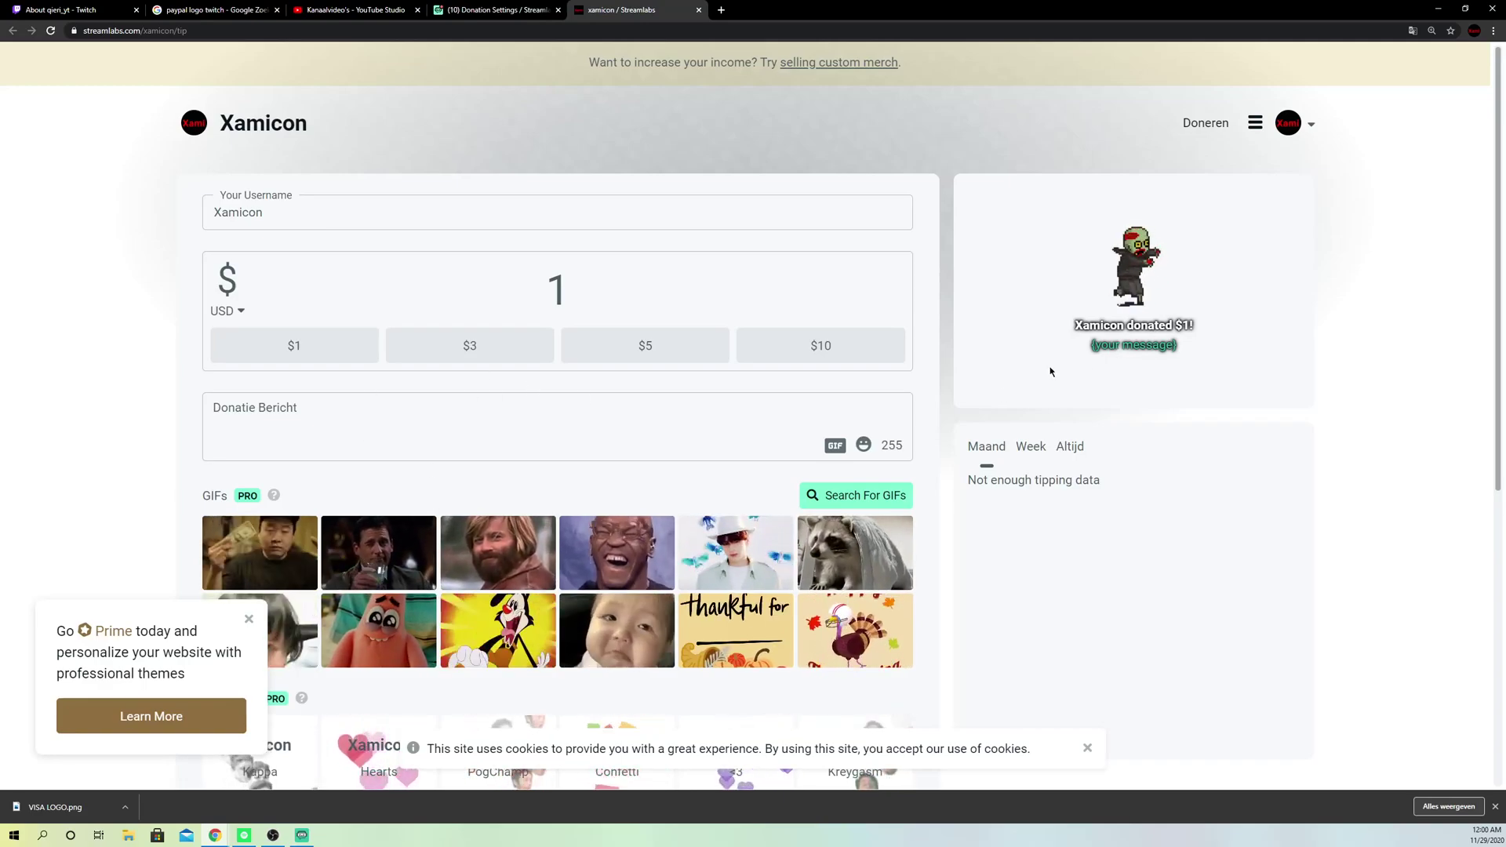
click(332, 409)
text(wdwdwdwdddwdwd)
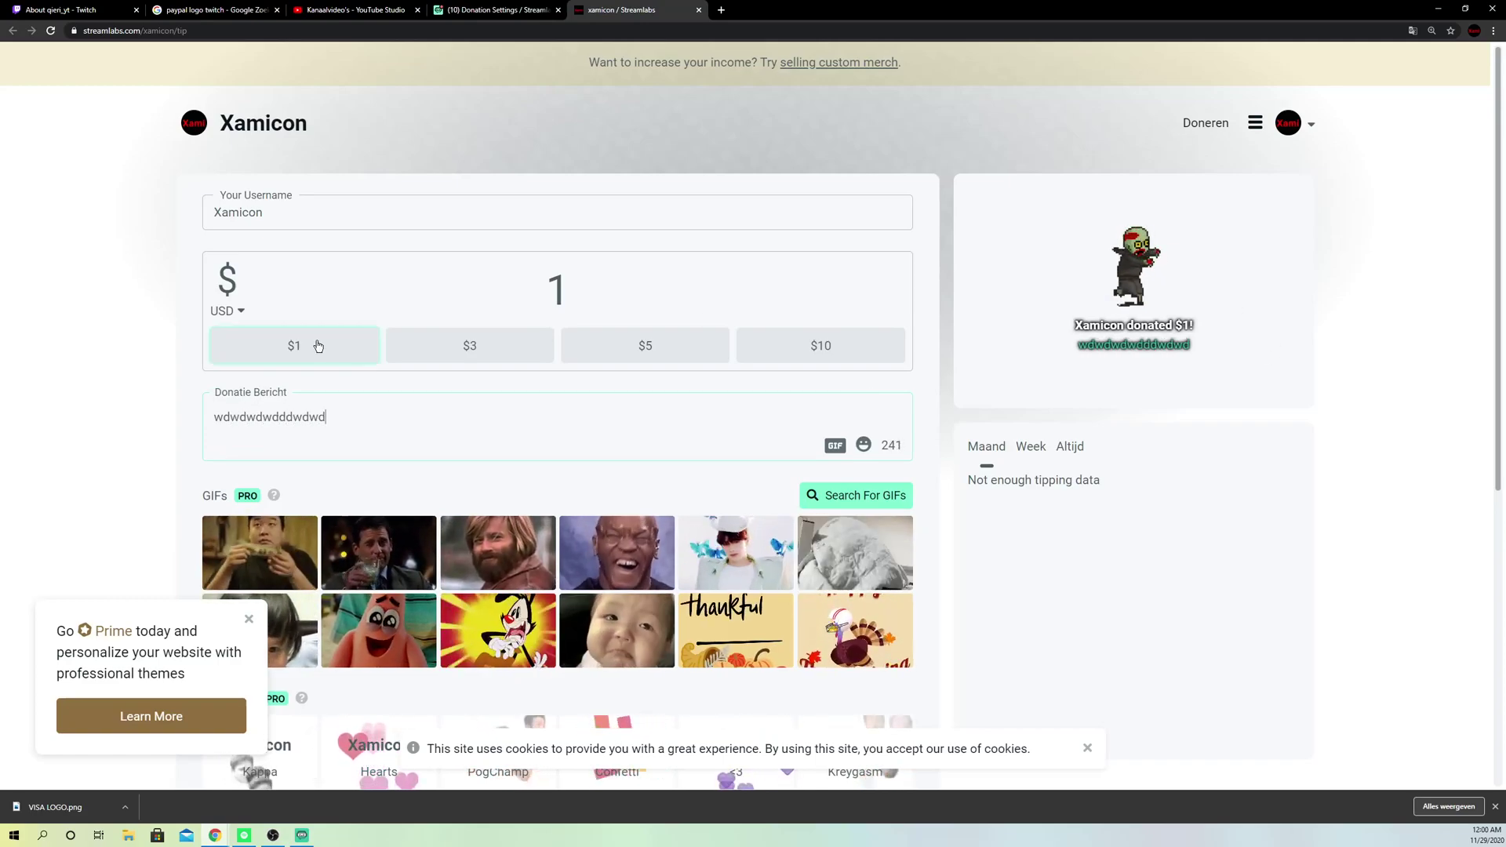
scroll(753, 392, down, 3)
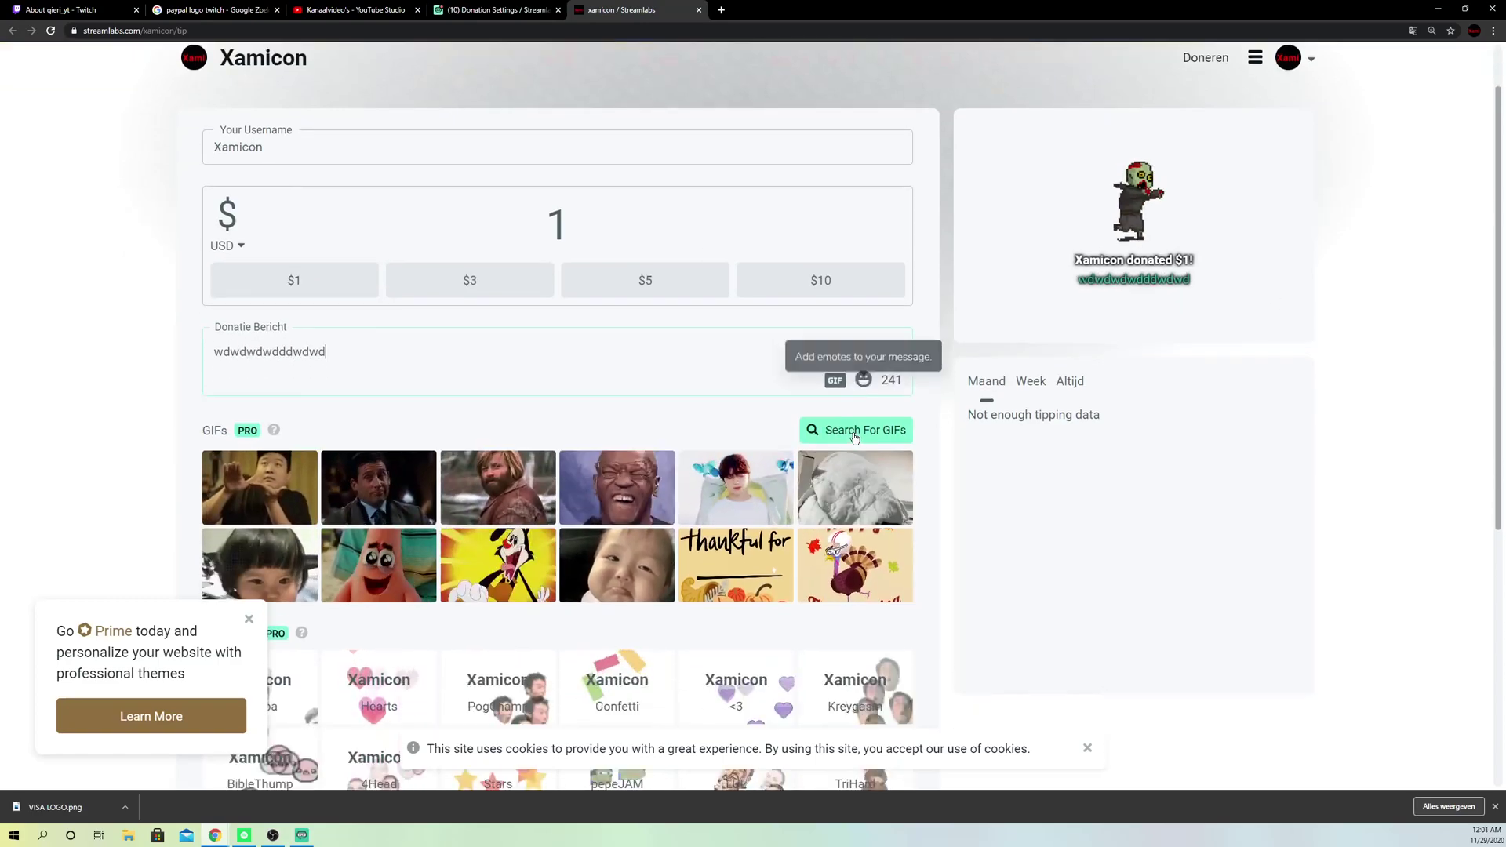
scroll(624, 322, down, 3)
scroll(636, 360, up, 5)
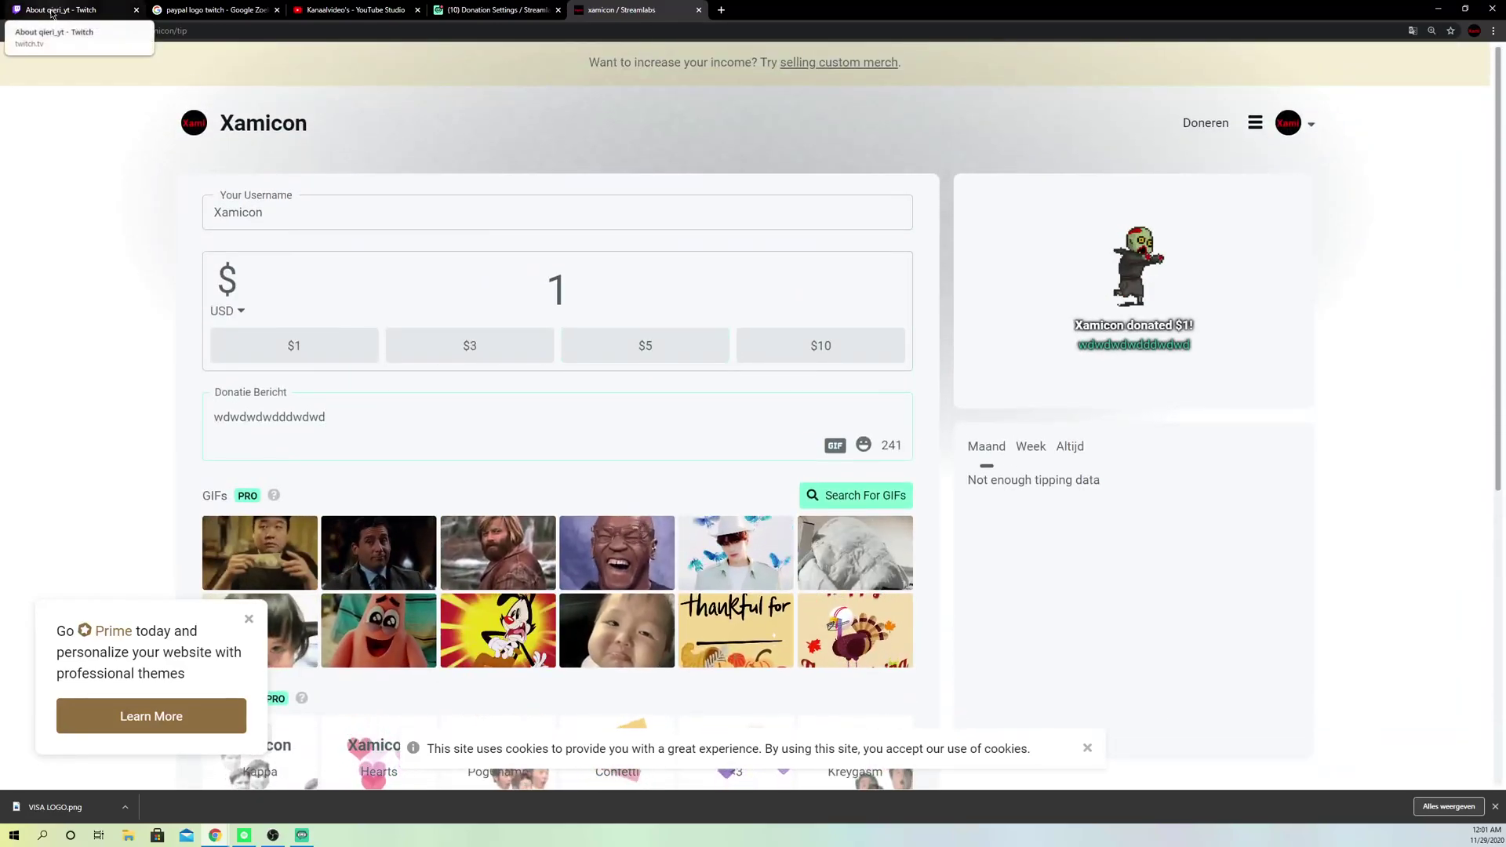
click(62, 9)
click(710, 643)
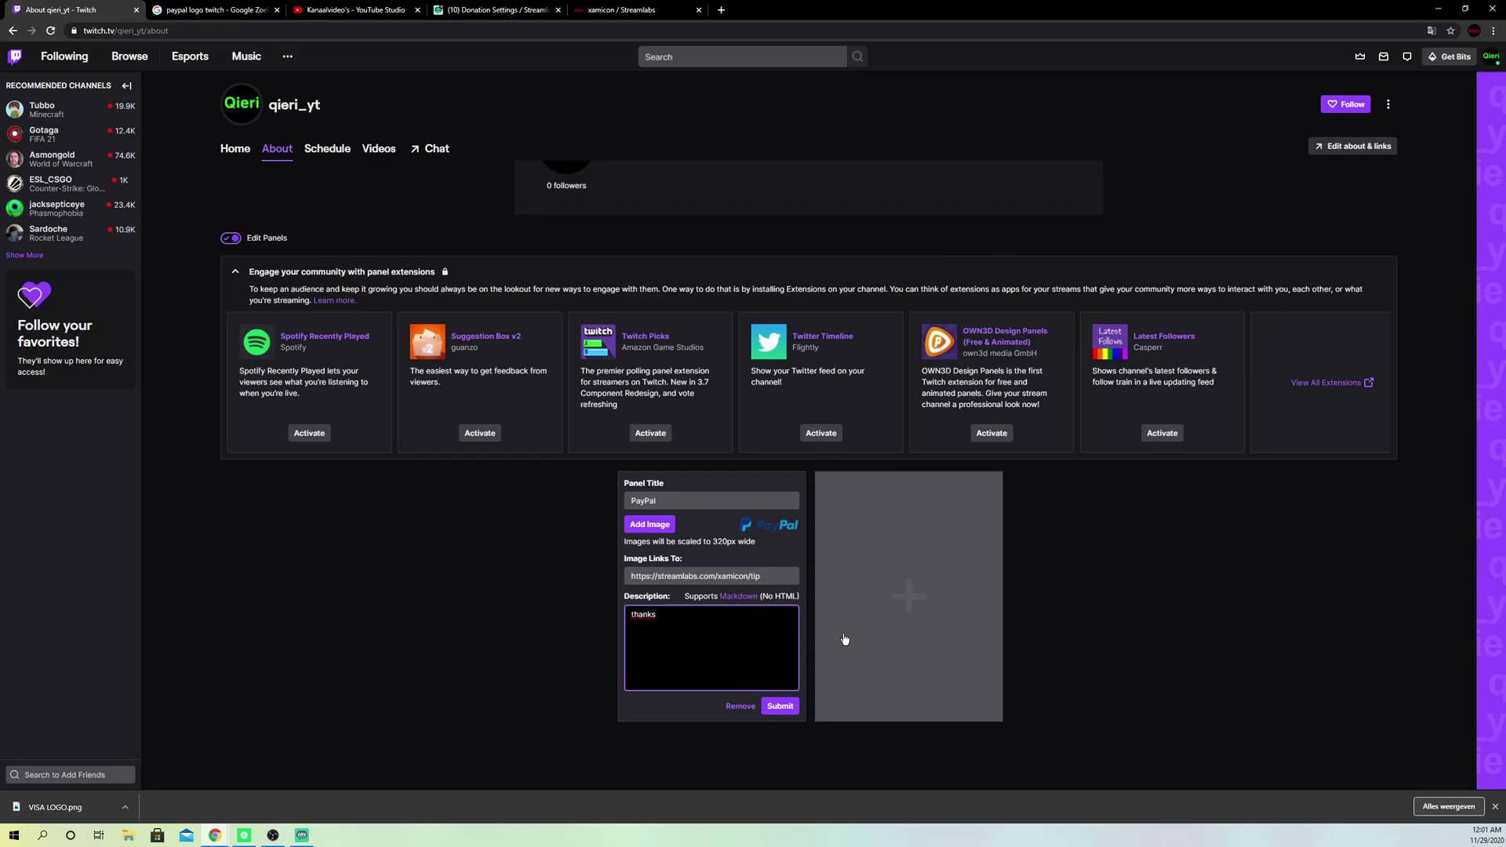
Clear 'thanks' from the description, submit the PayPal panel, and scroll back to the top
key(ctrl+BackSpace)
click(781, 709)
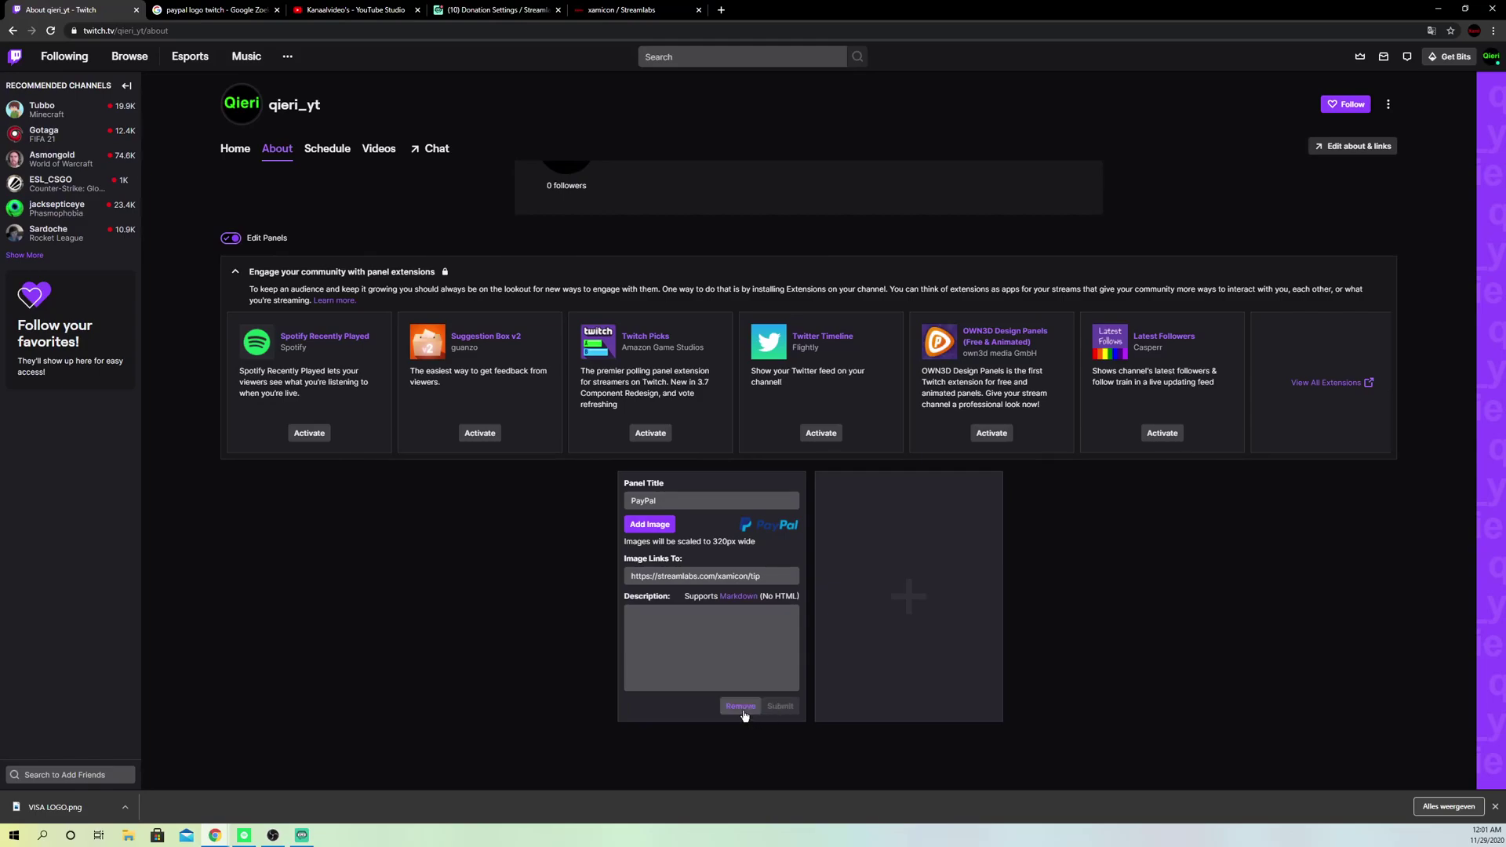
scroll(521, 758, up, 5)
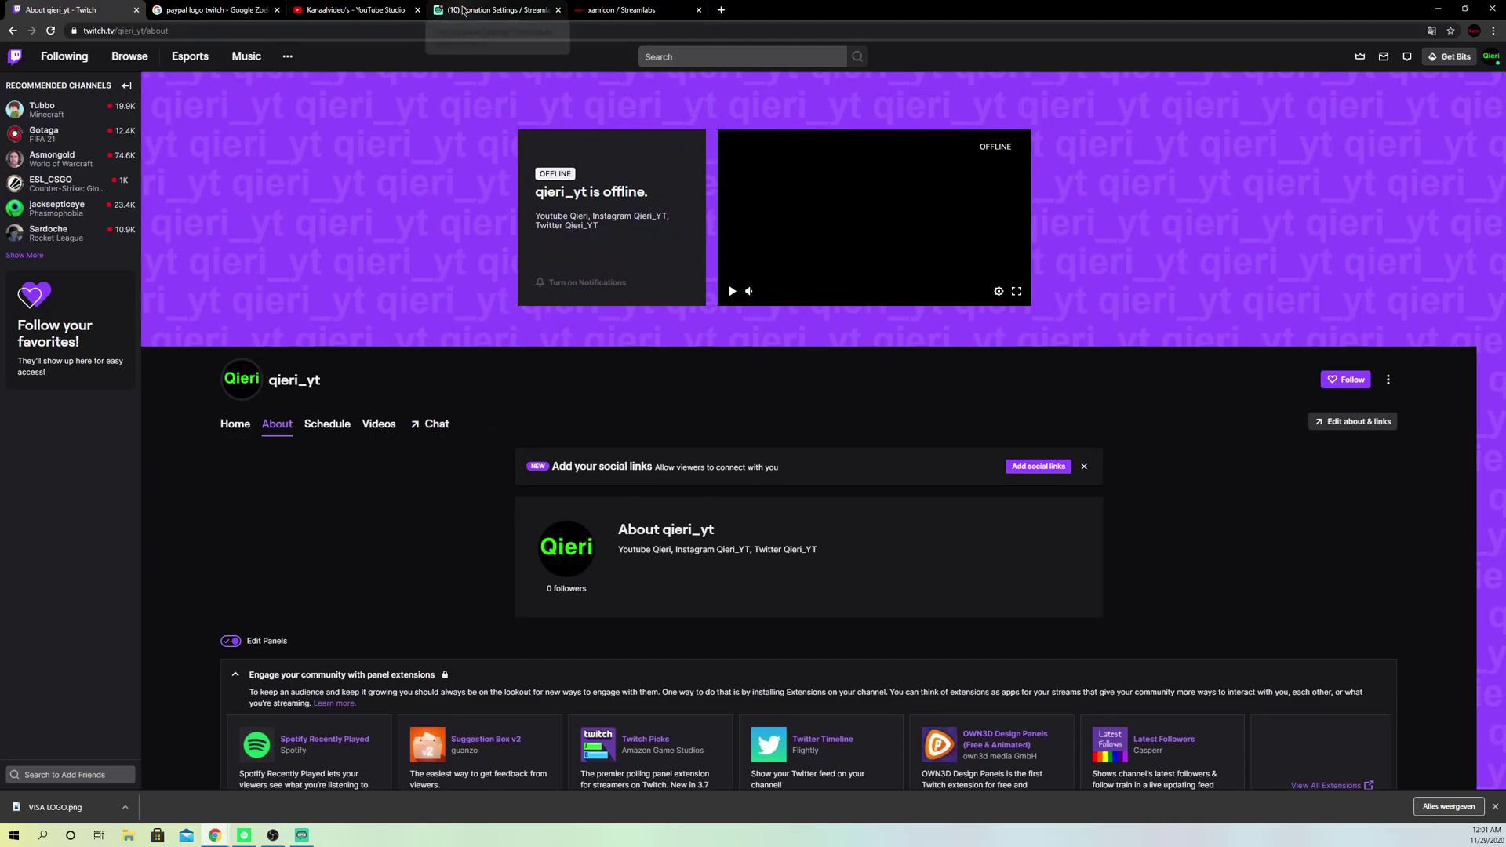
click(466, 10)
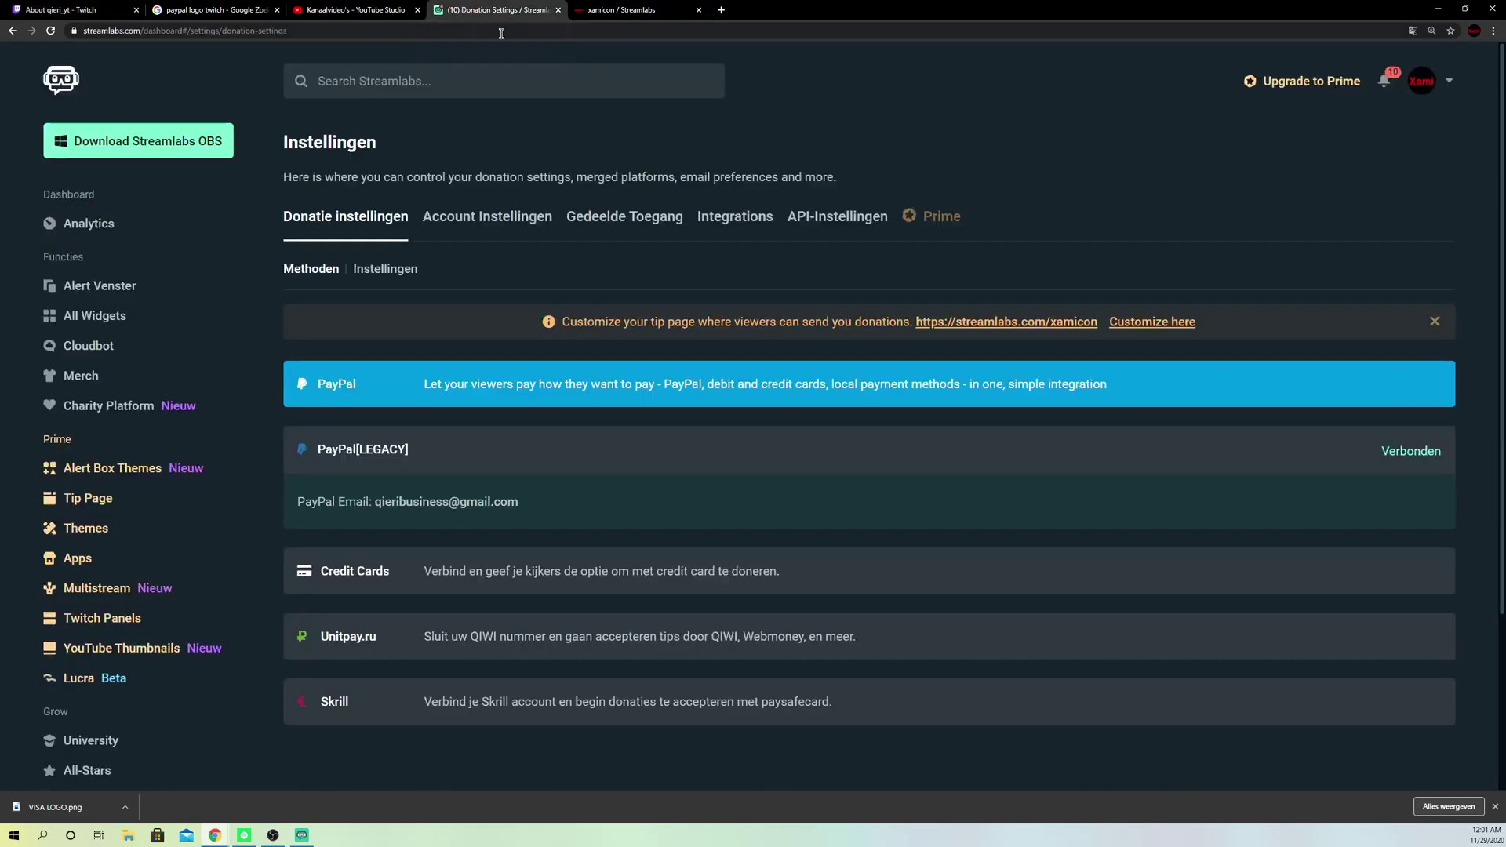
click(520, 466)
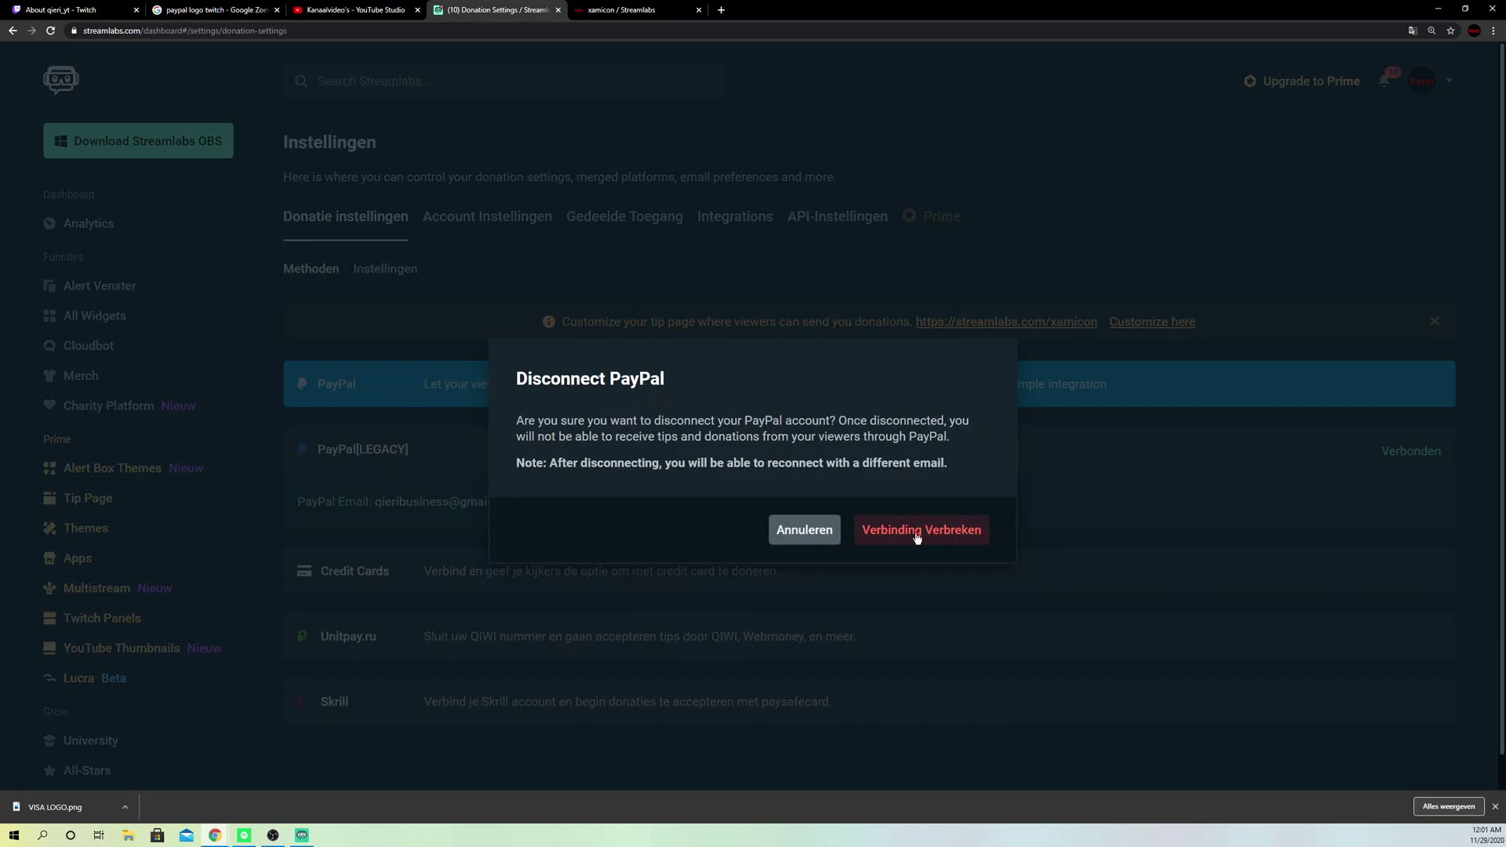
click(1110, 471)
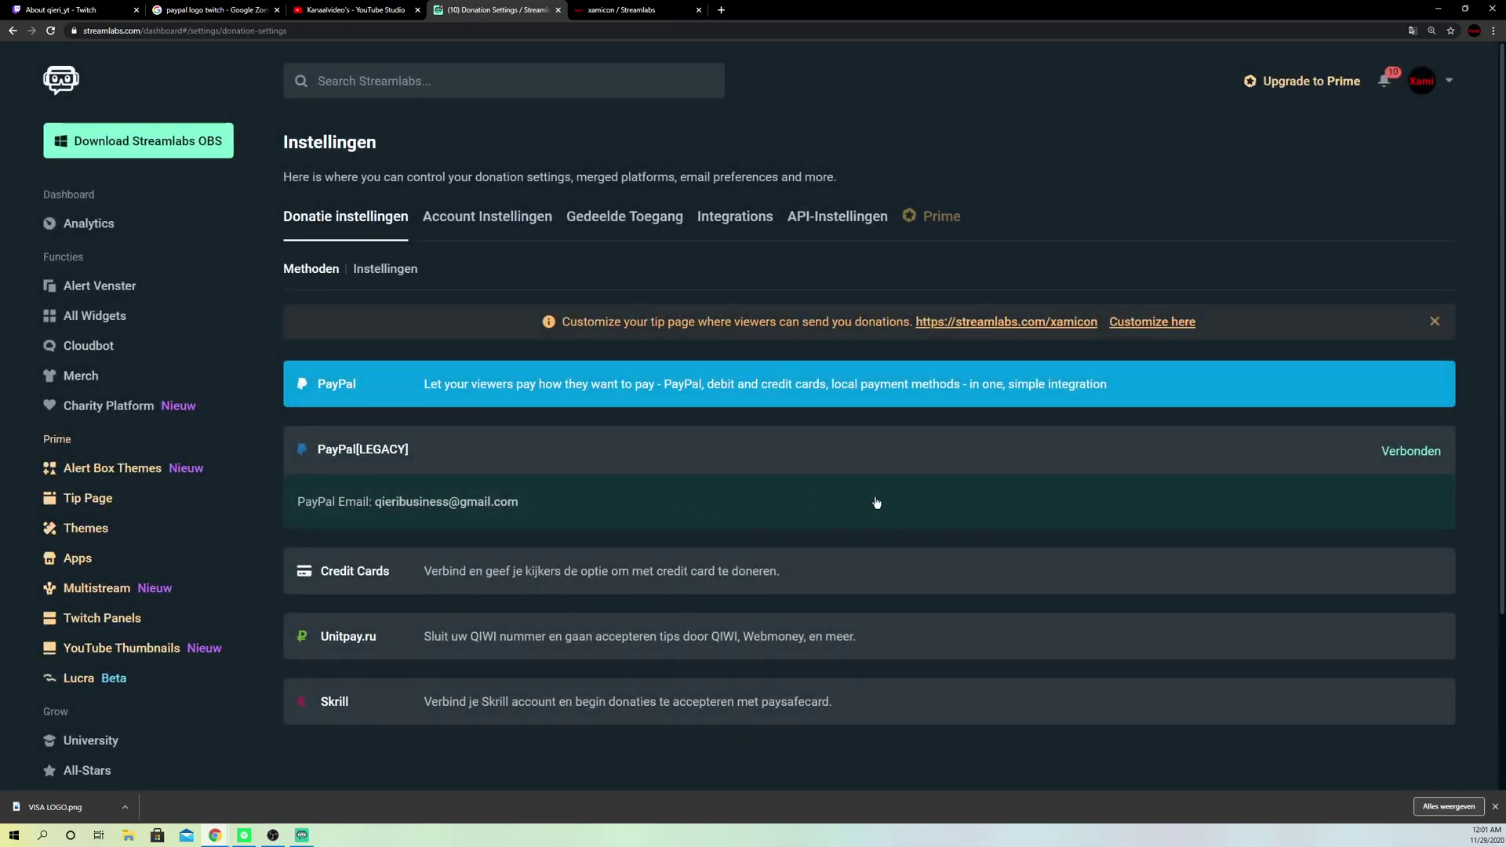
click(63, 9)
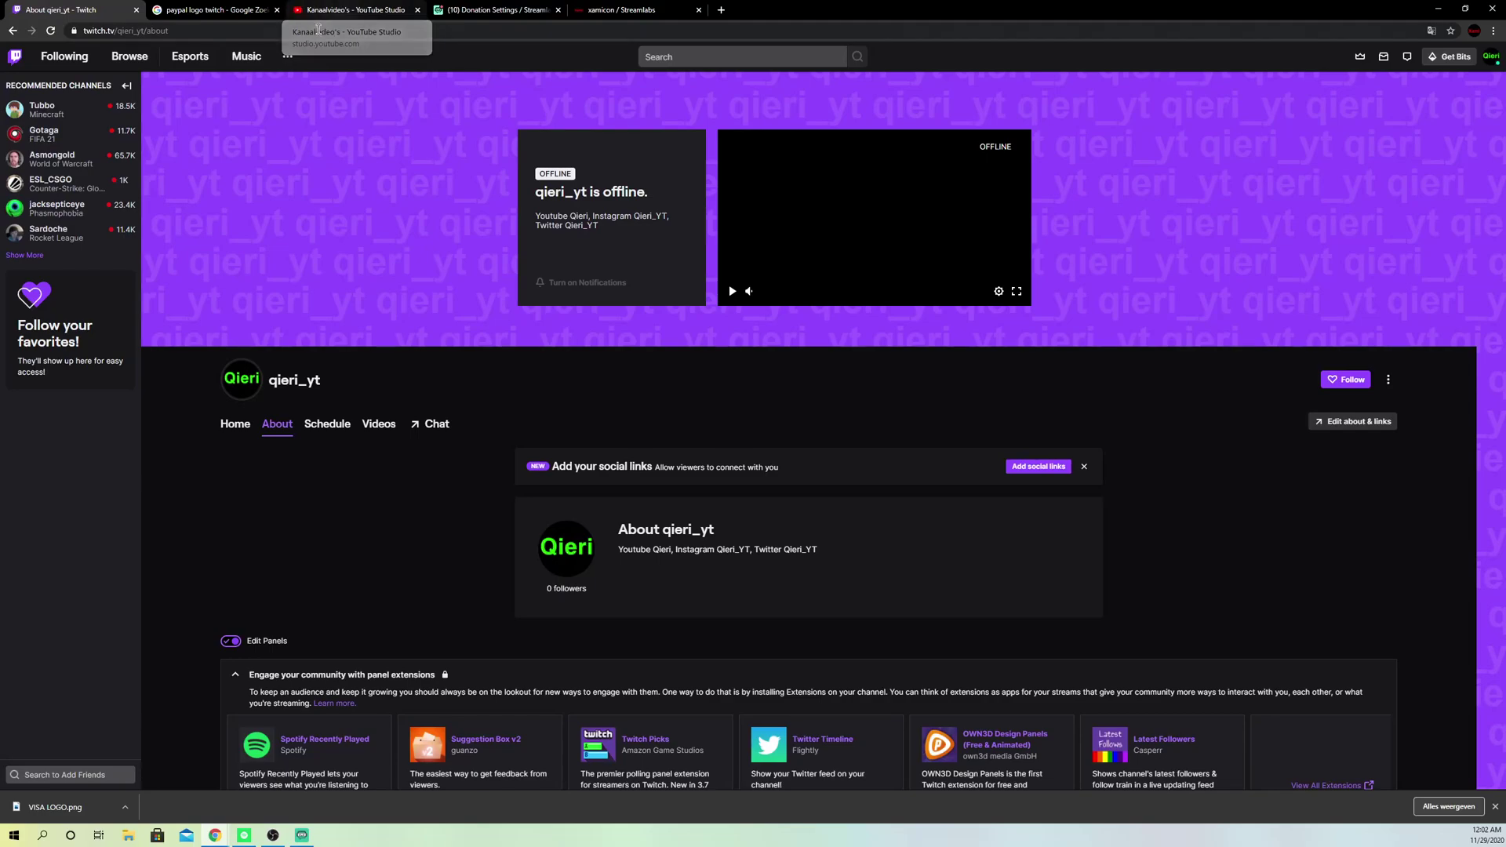
click(320, 11)
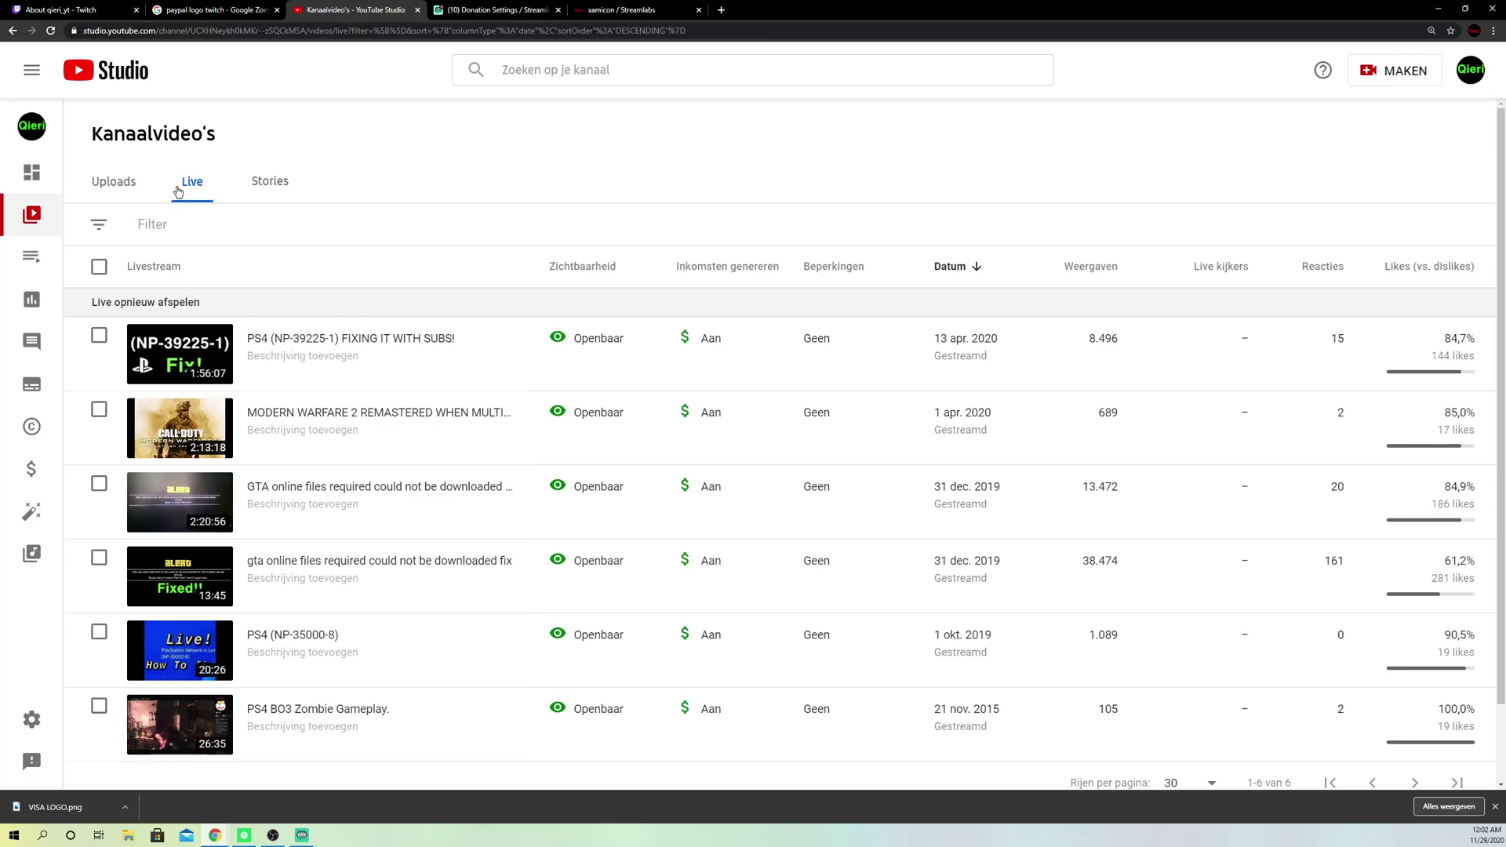
scroll(307, 570, down, 1)
scroll(307, 569, up, 1)
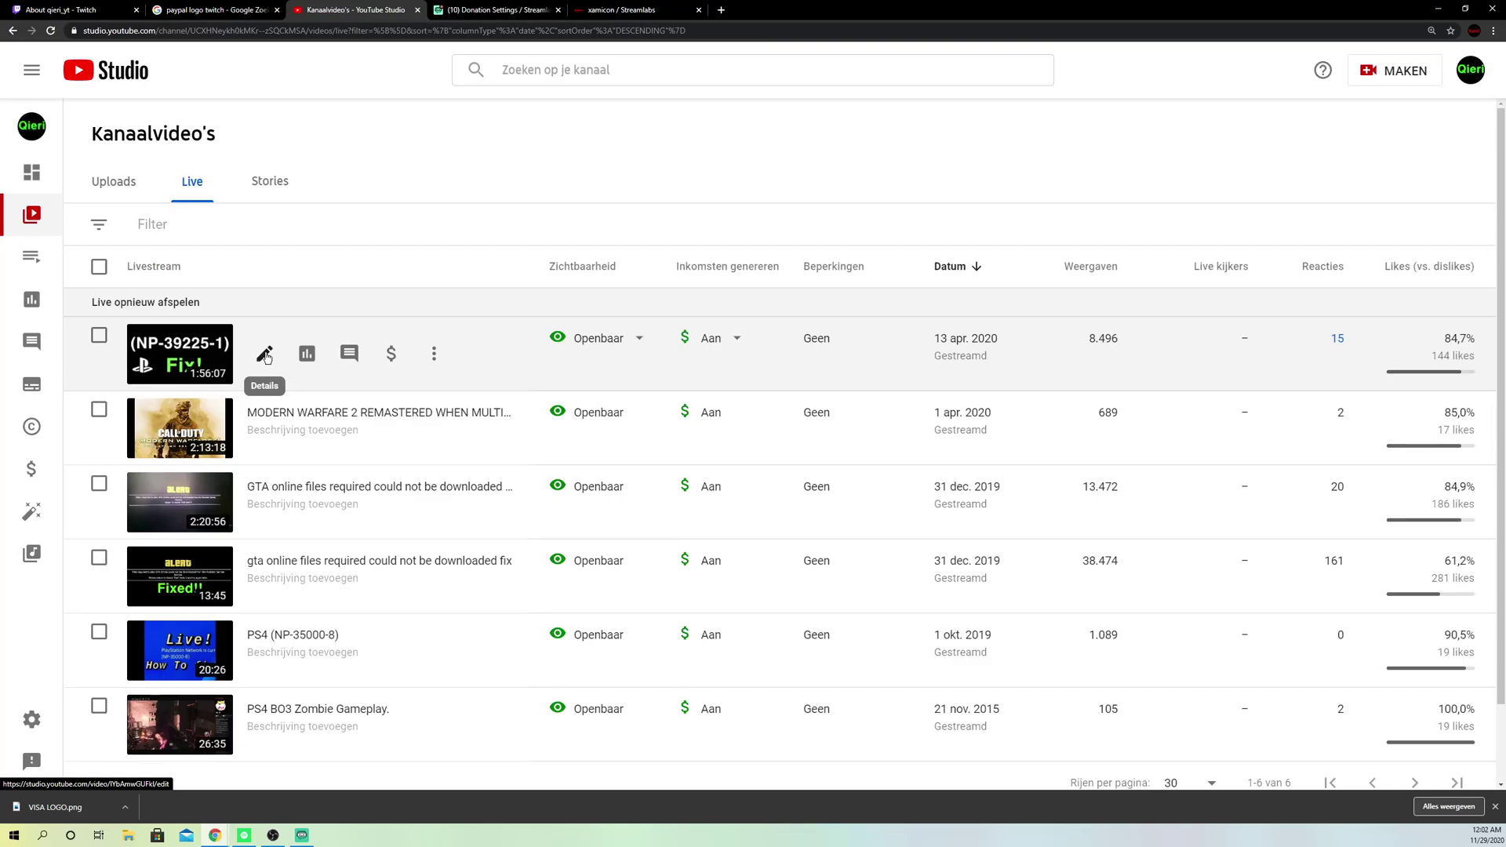
Restore the Chrome window to a smaller size and bring Streamlabs OBS back to the front
mouse_move(708, 365)
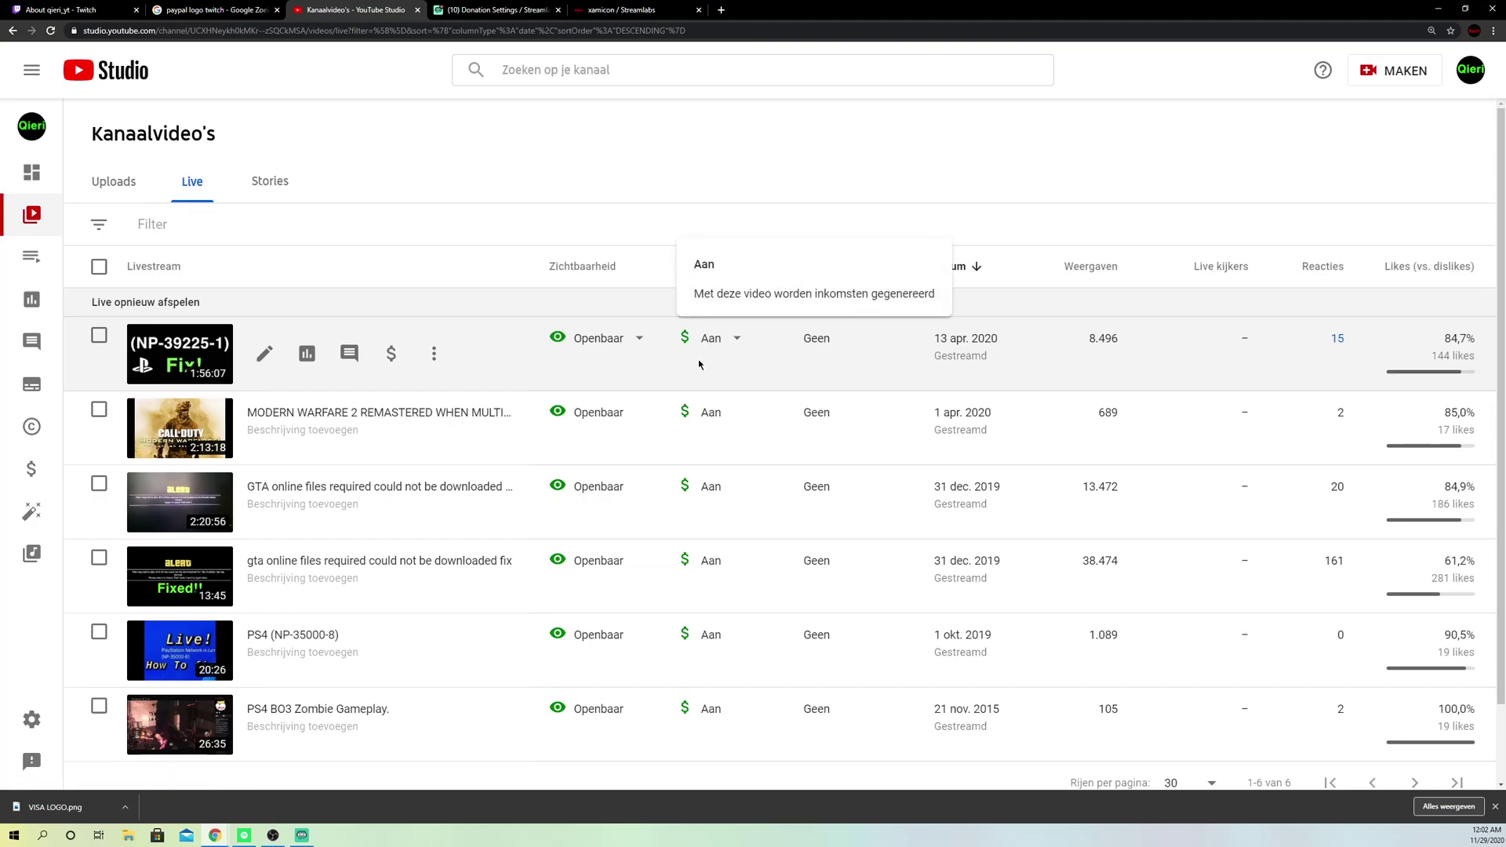
drag(855, 9, 408, 450)
click(813, 248)
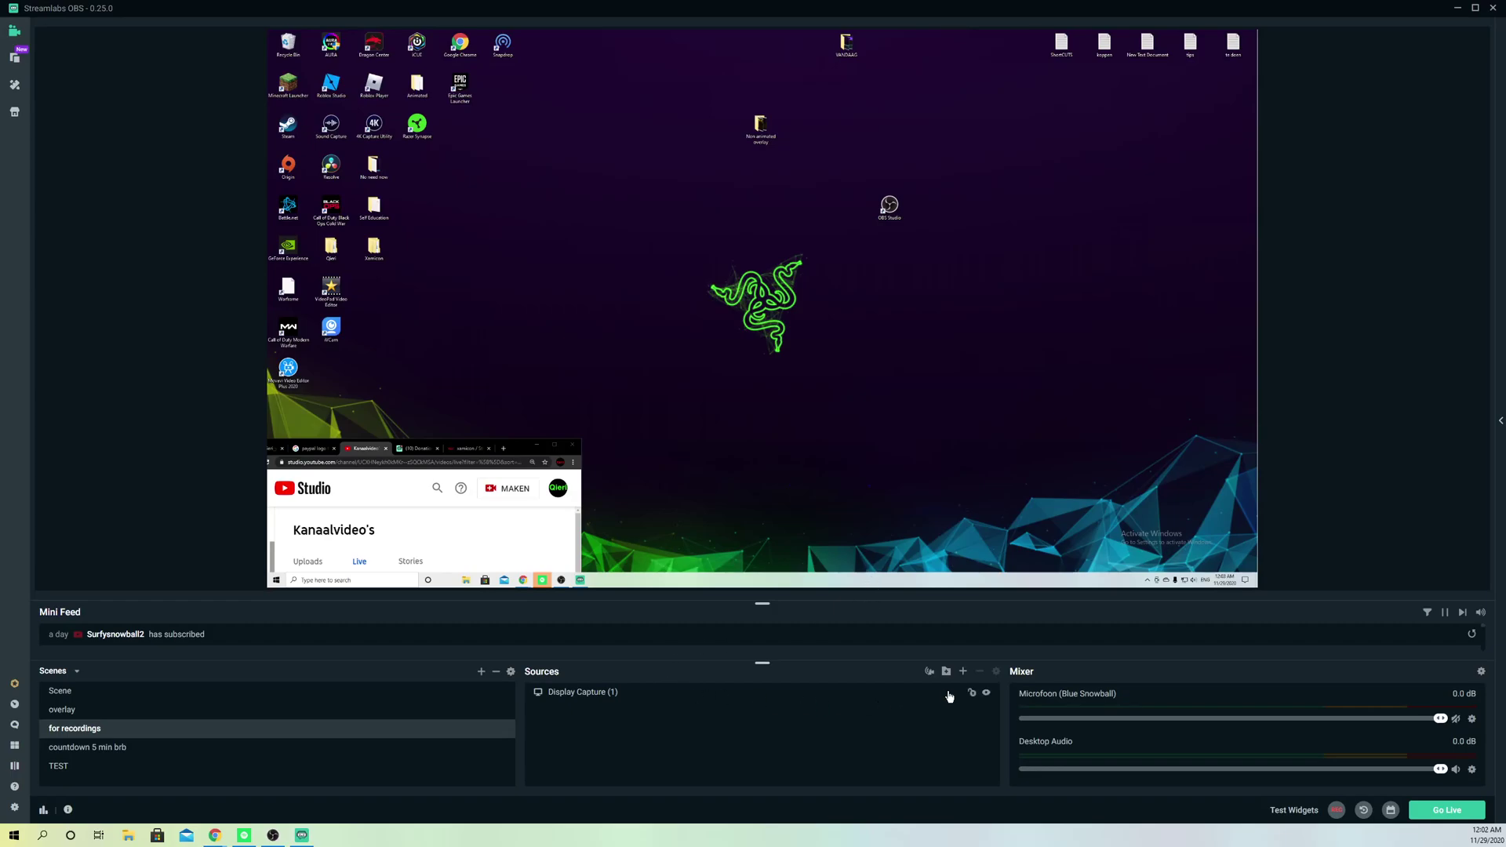
Add an Image source to the 'for recordings' scene and name it 'paypal'
click(964, 672)
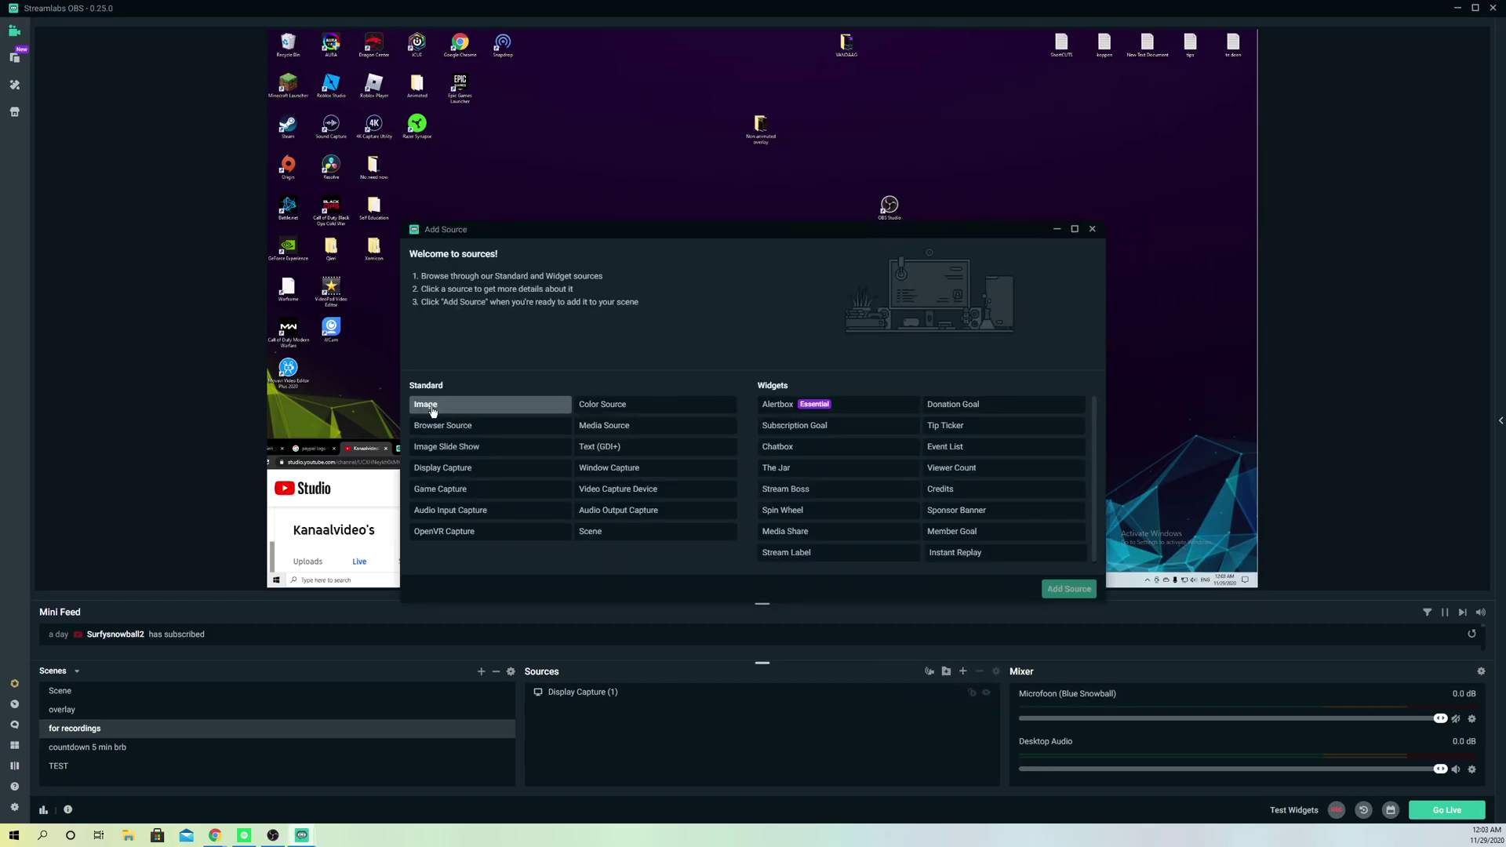
click(432, 411)
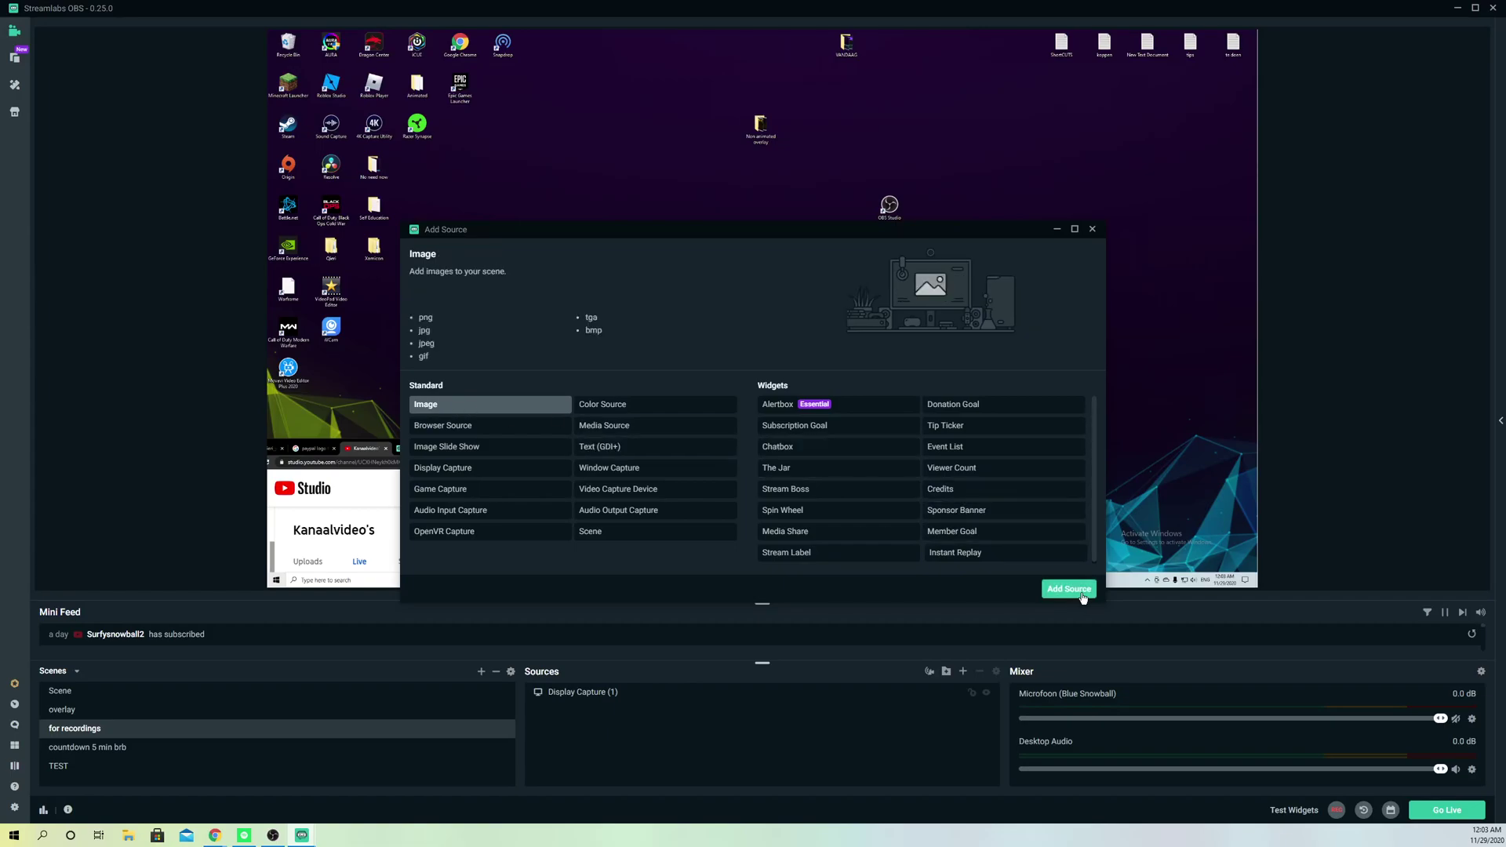
click(1062, 590)
drag(639, 392, 477, 386)
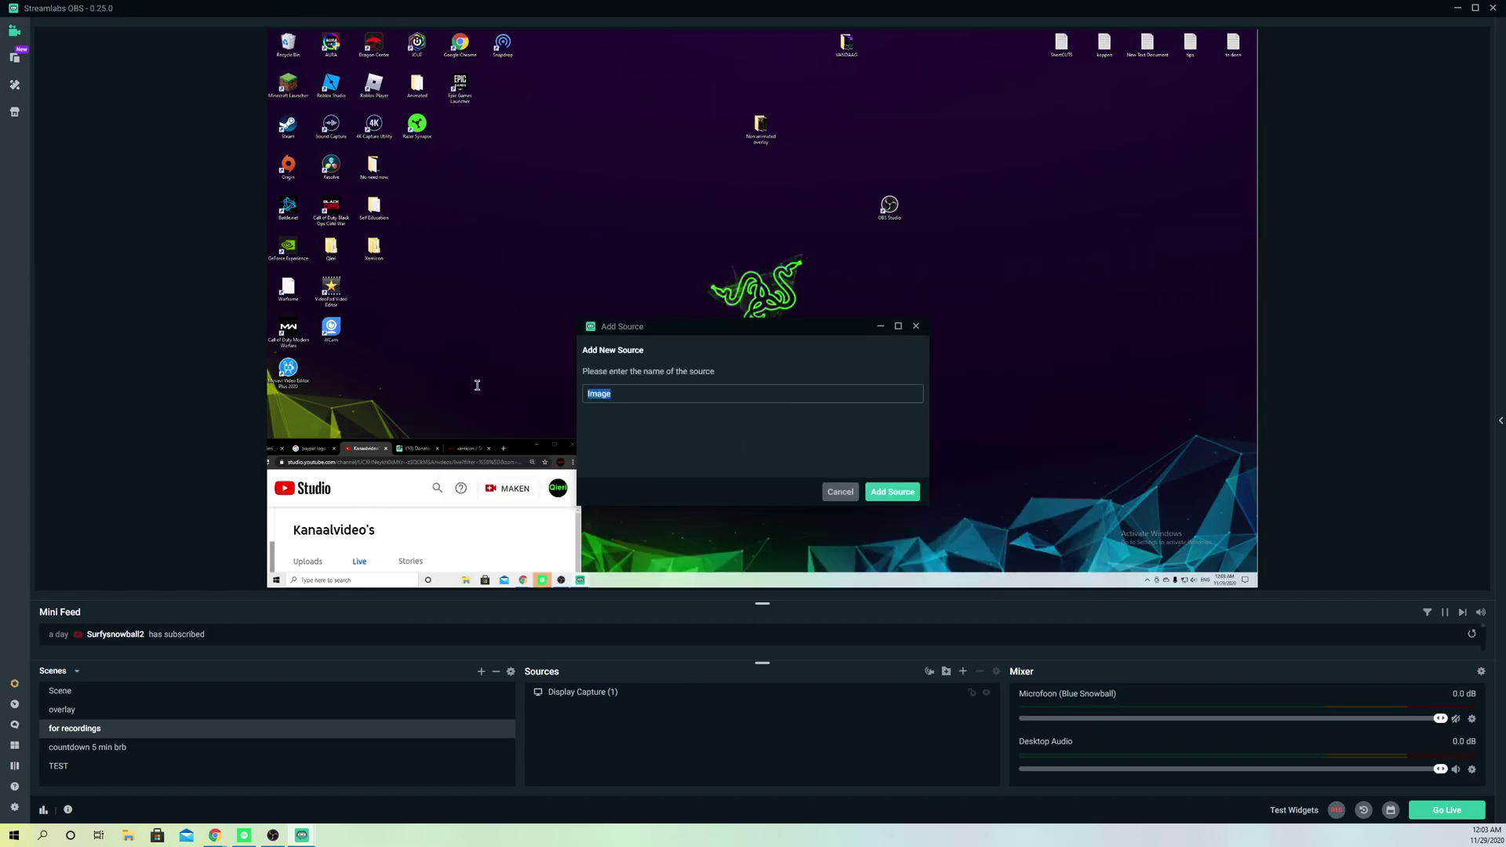
key(BackSpace)
click(911, 484)
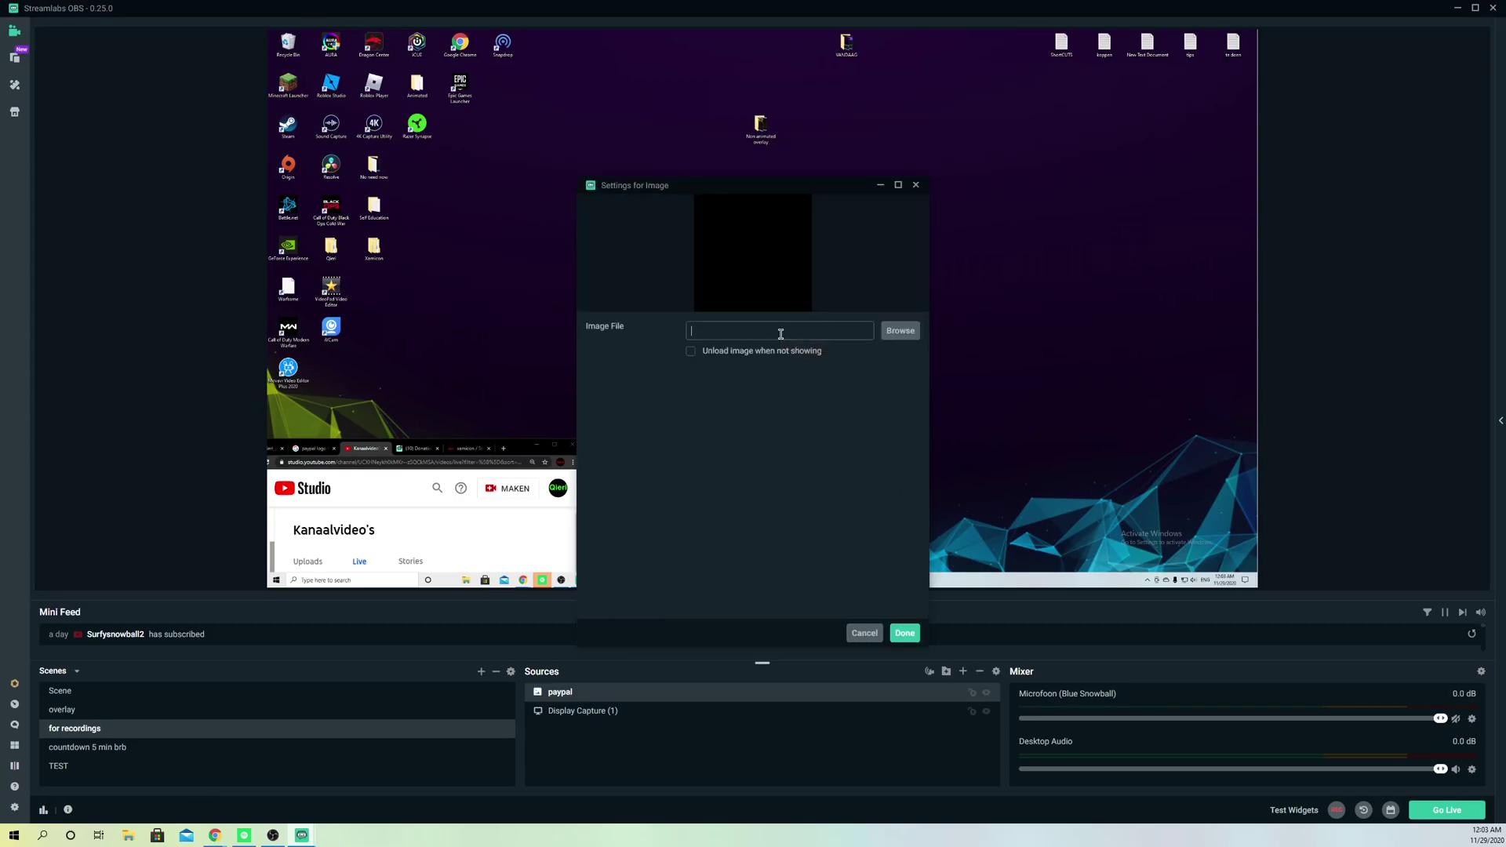
Load 'paypal logo.png' into the paypal image source and confirm the settings
click(898, 335)
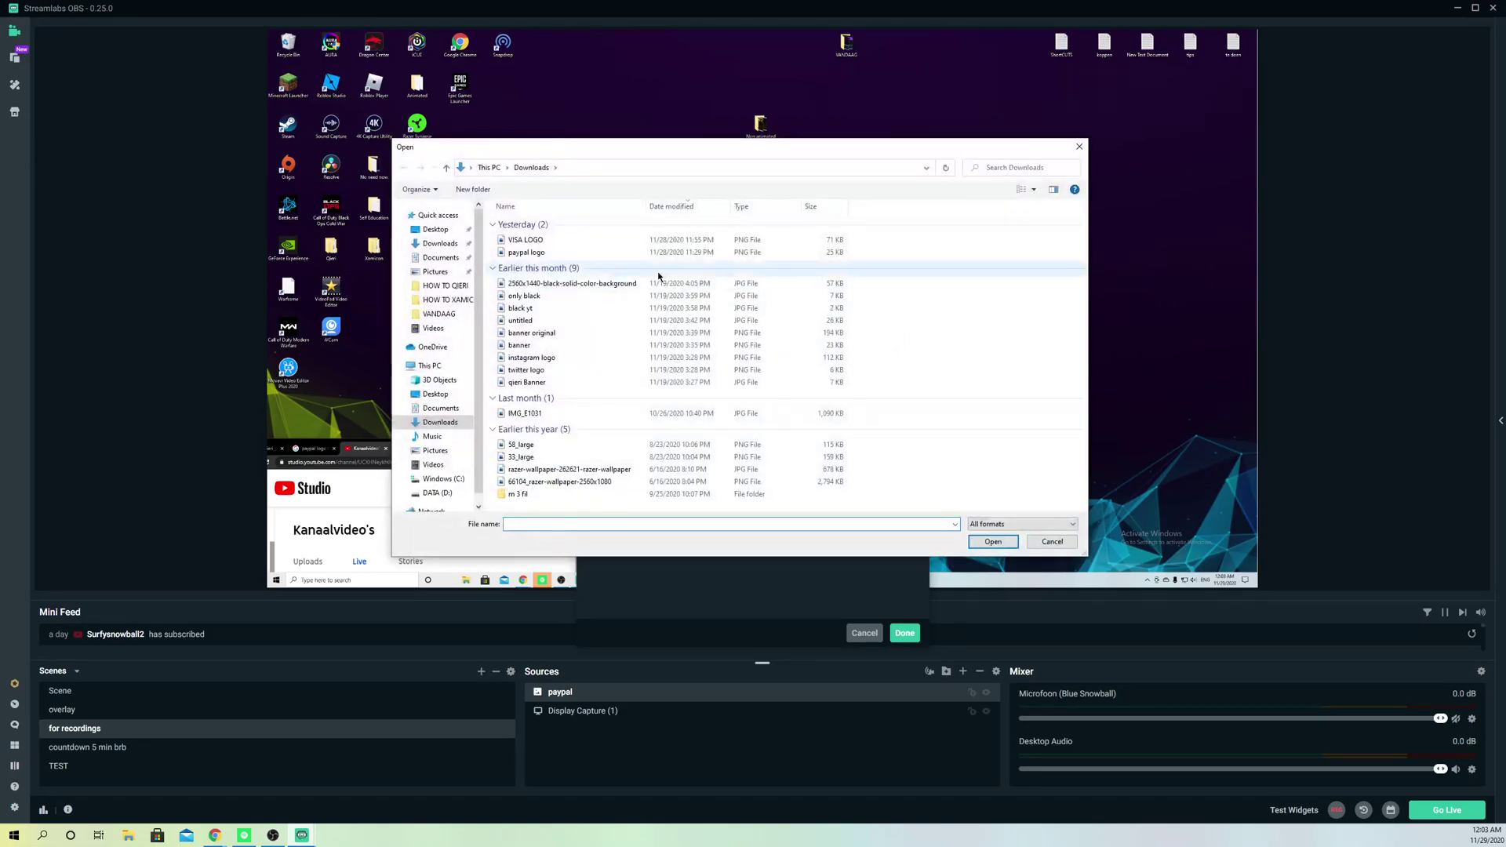
click(528, 253)
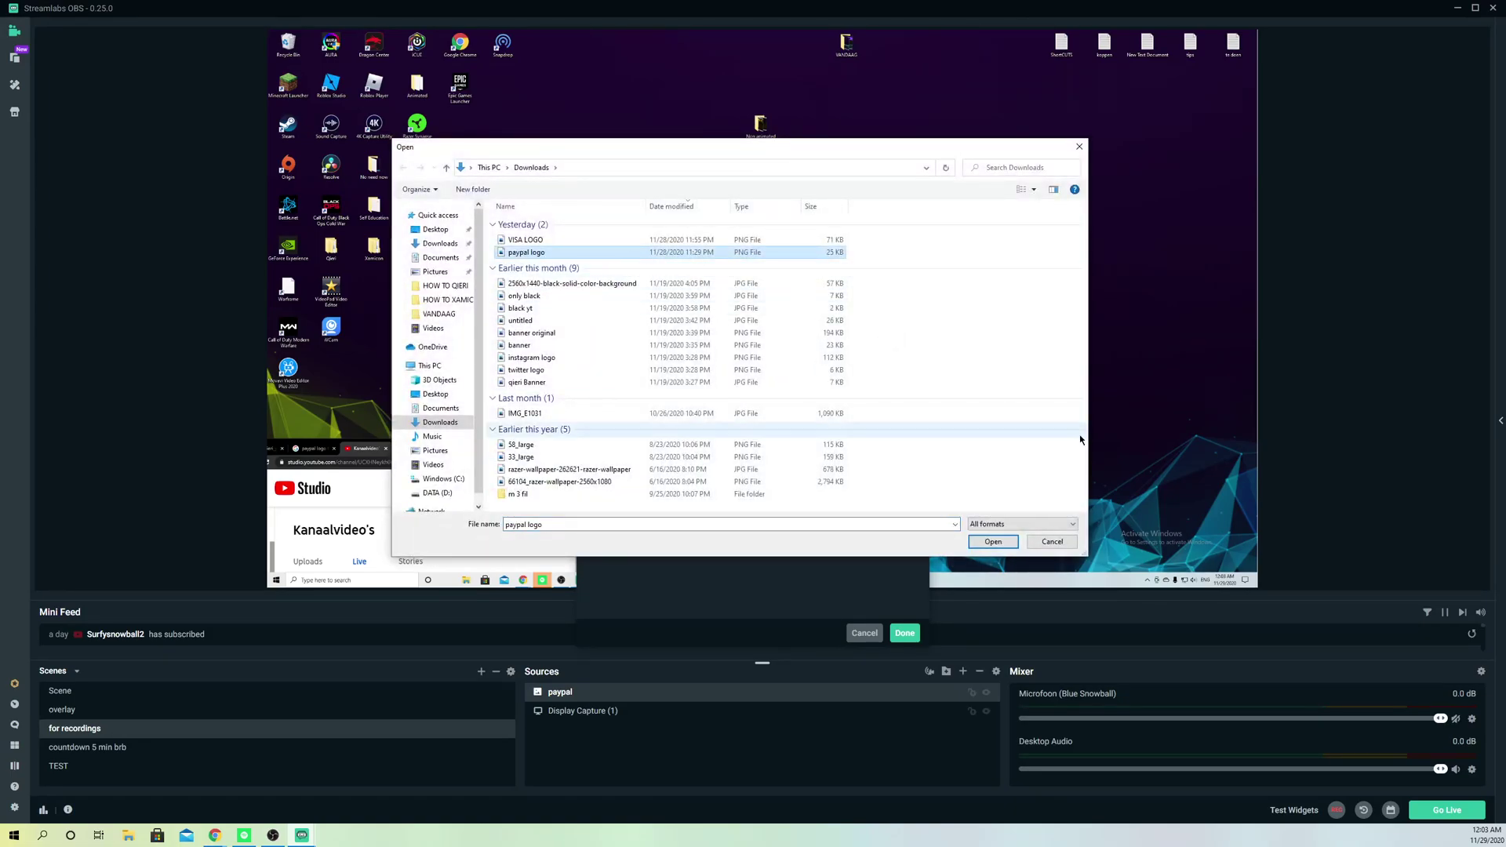
click(992, 541)
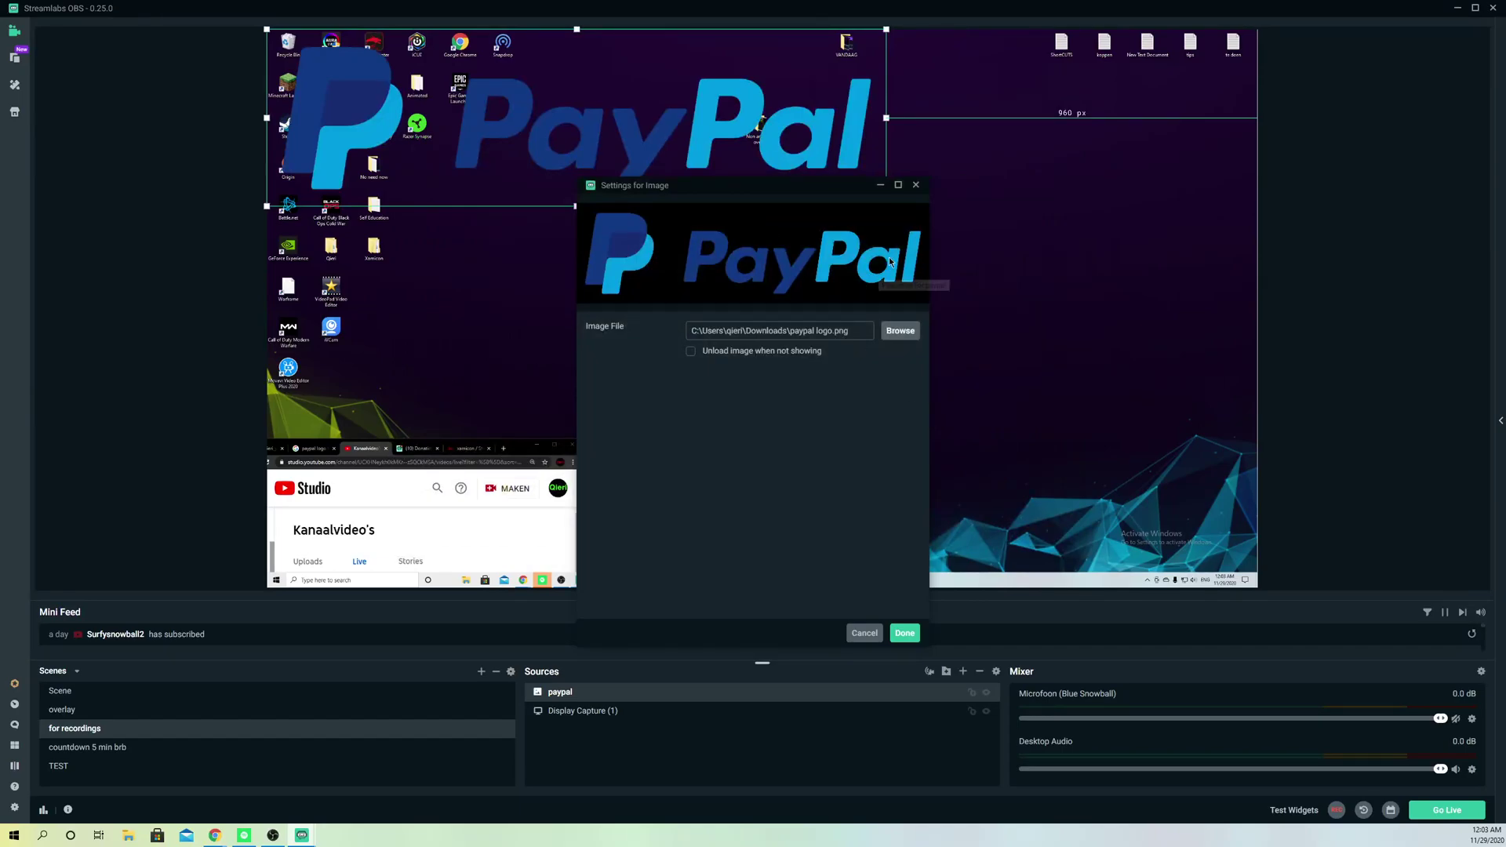
click(905, 634)
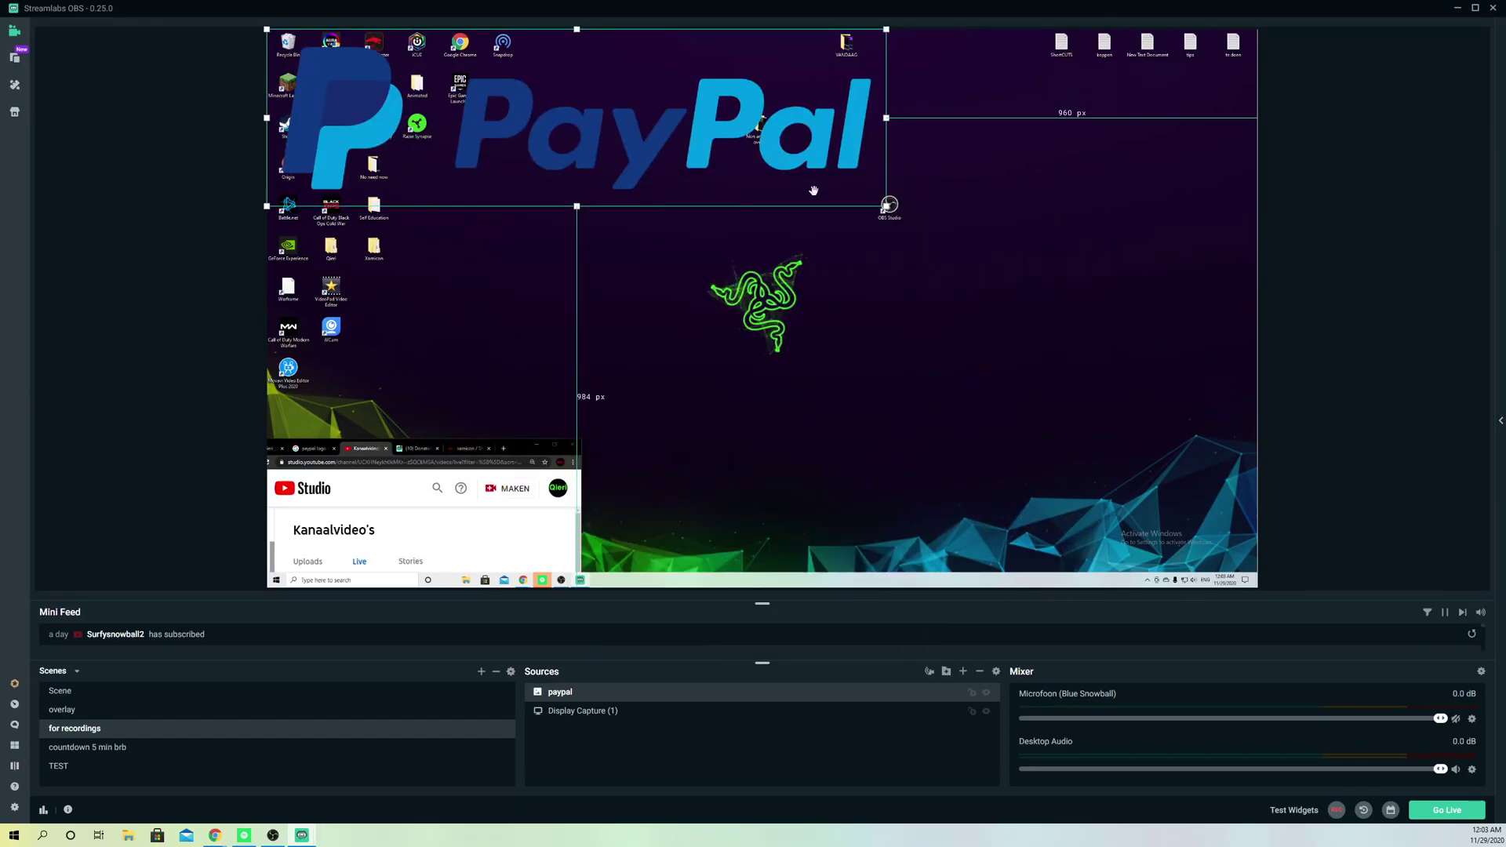
Resize the PayPal logo small and place it along the top edge, right of centre
click(885, 209)
click(857, 179)
drag(889, 205, 998, 213)
click(1008, 205)
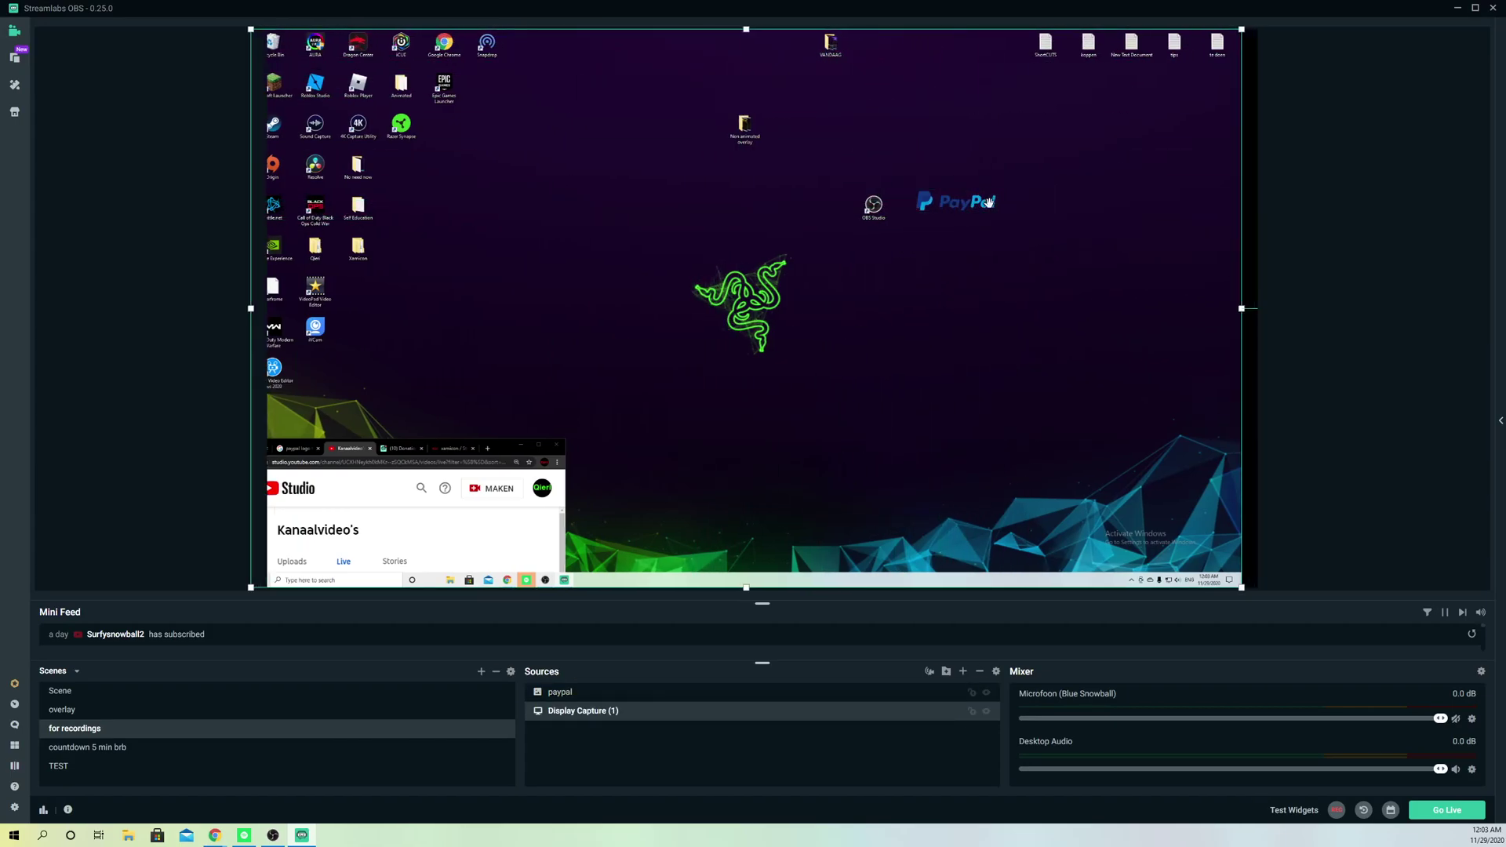
drag(991, 206, 805, 183)
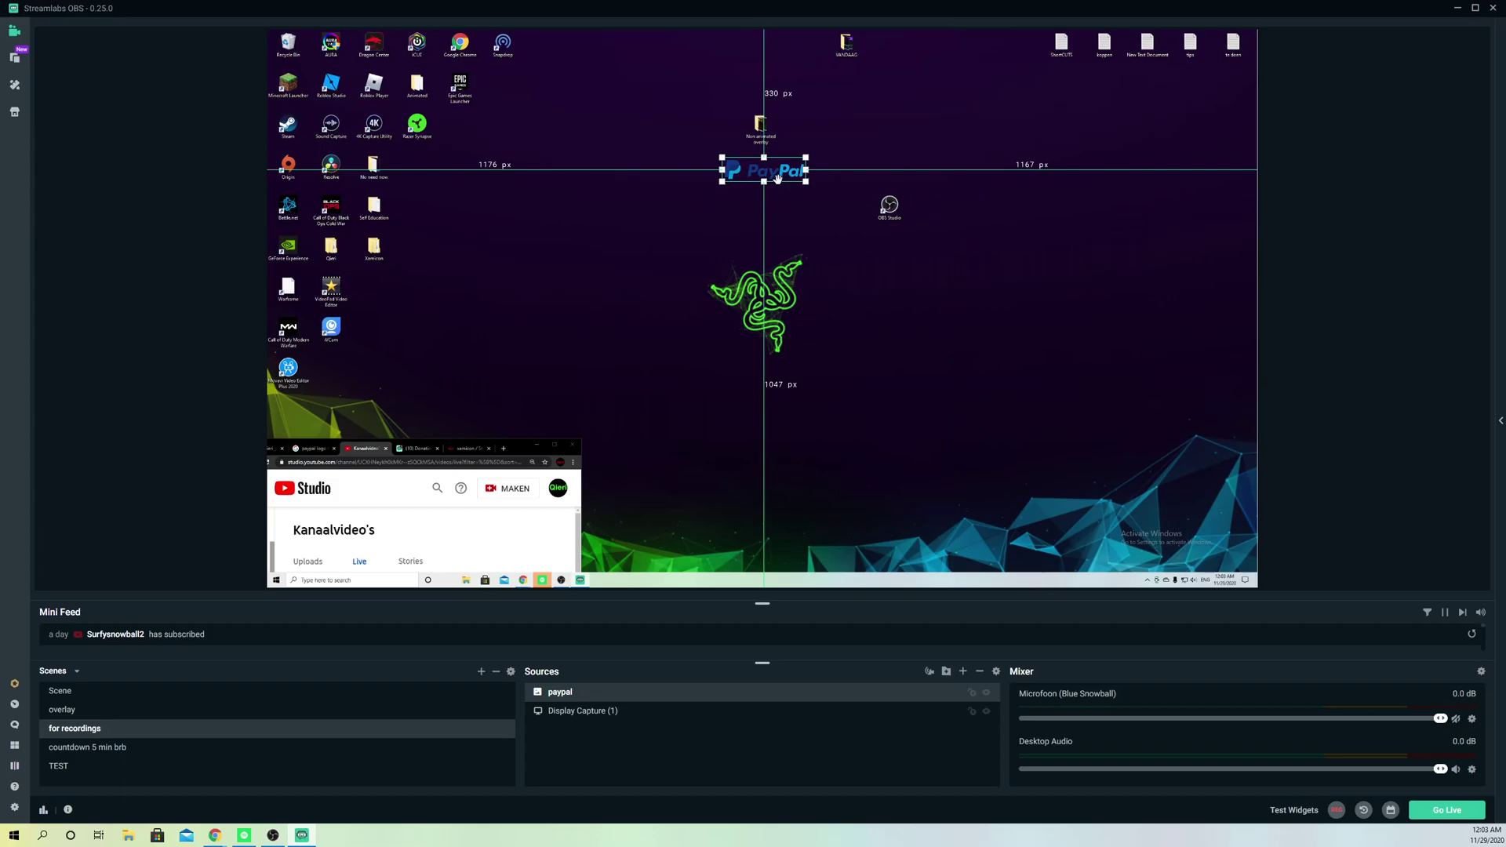
drag(804, 183, 973, 59)
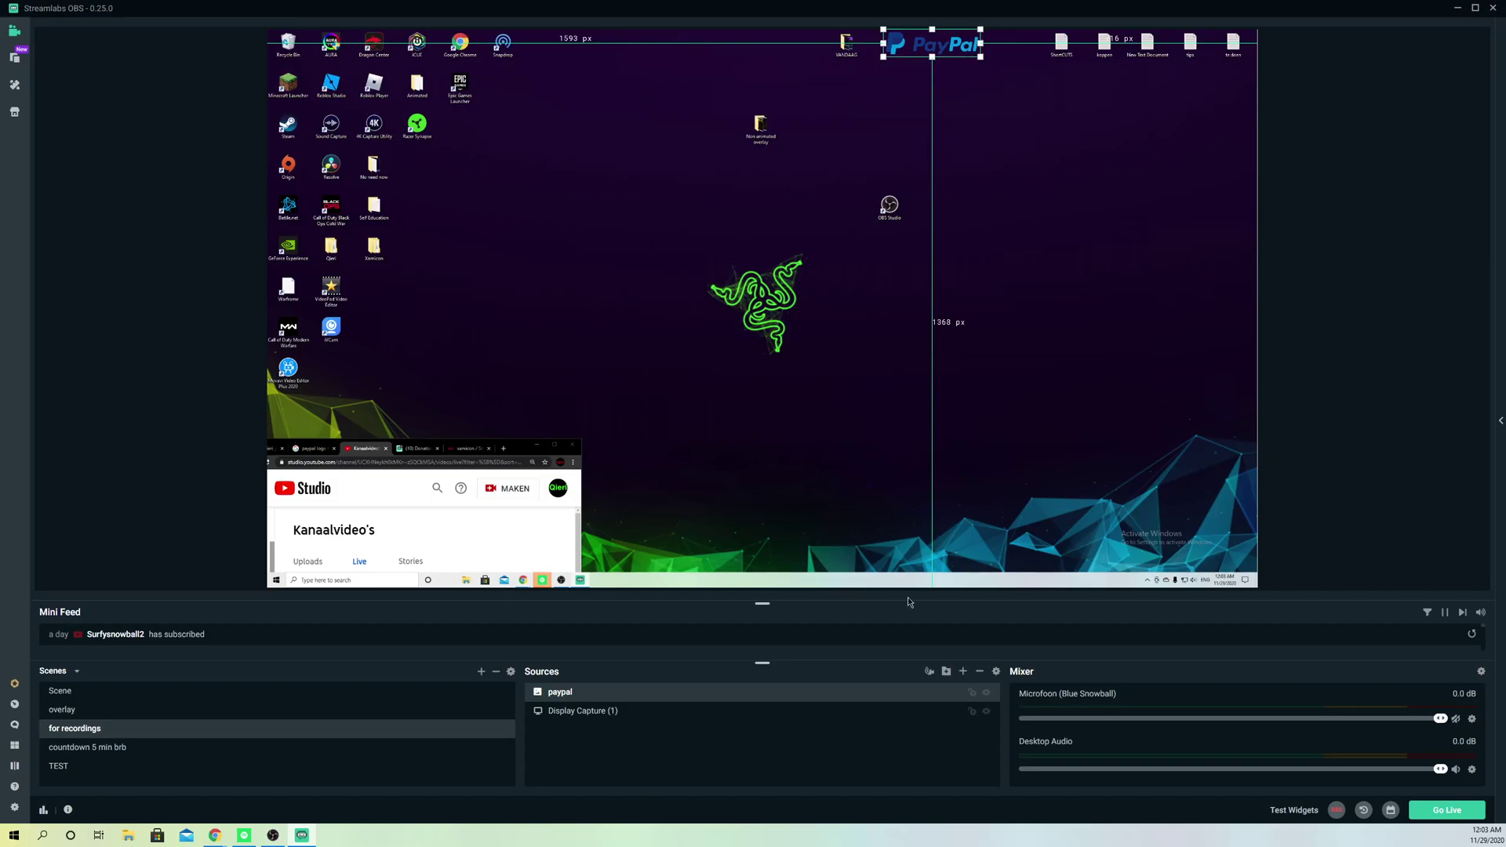
Add a new Text (GDI+) source named 'qsqsqs' to the scene
click(963, 672)
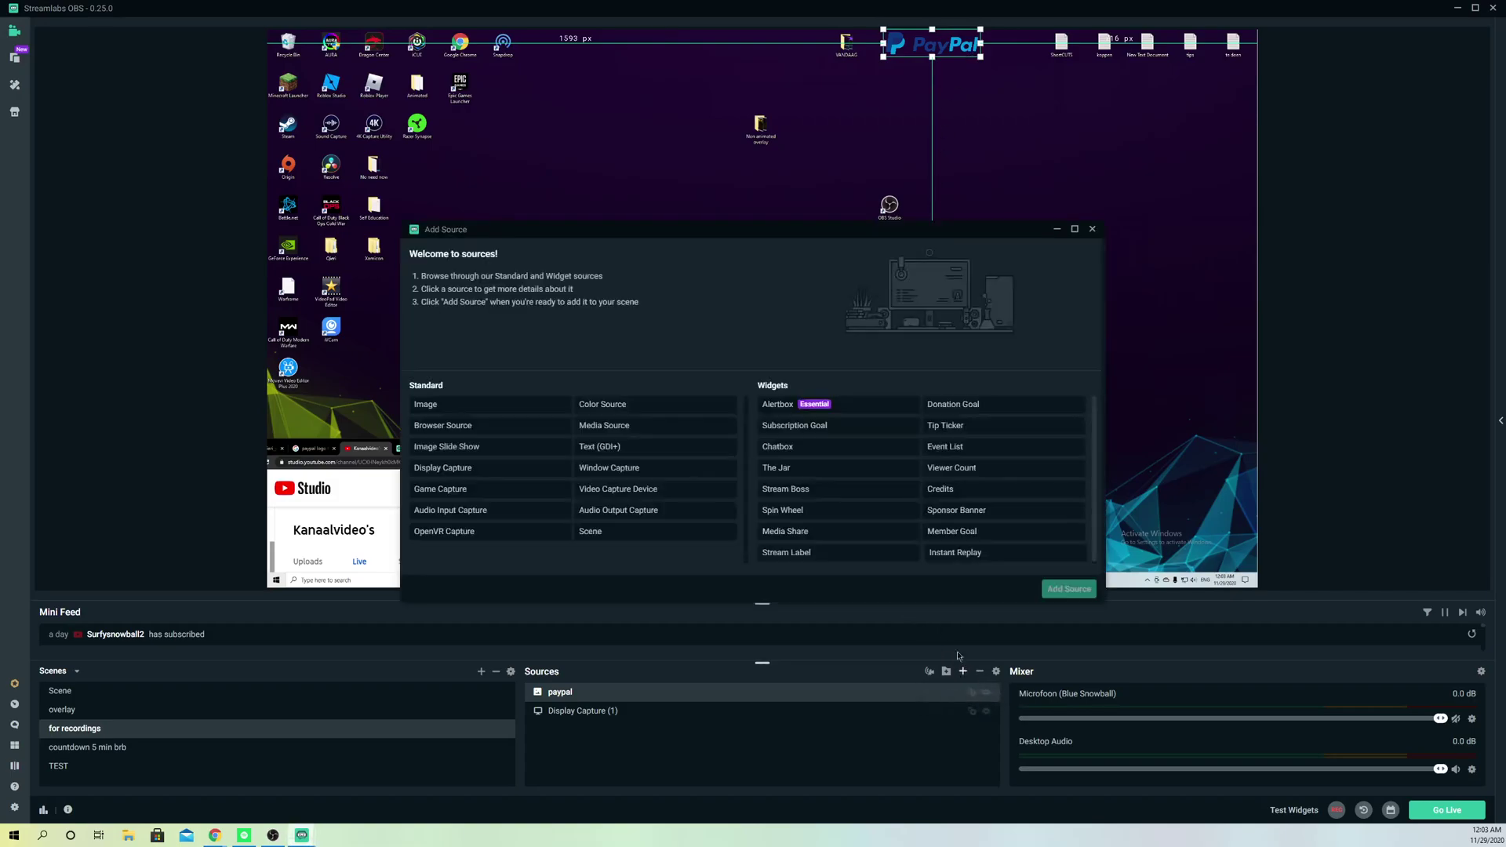
click(636, 449)
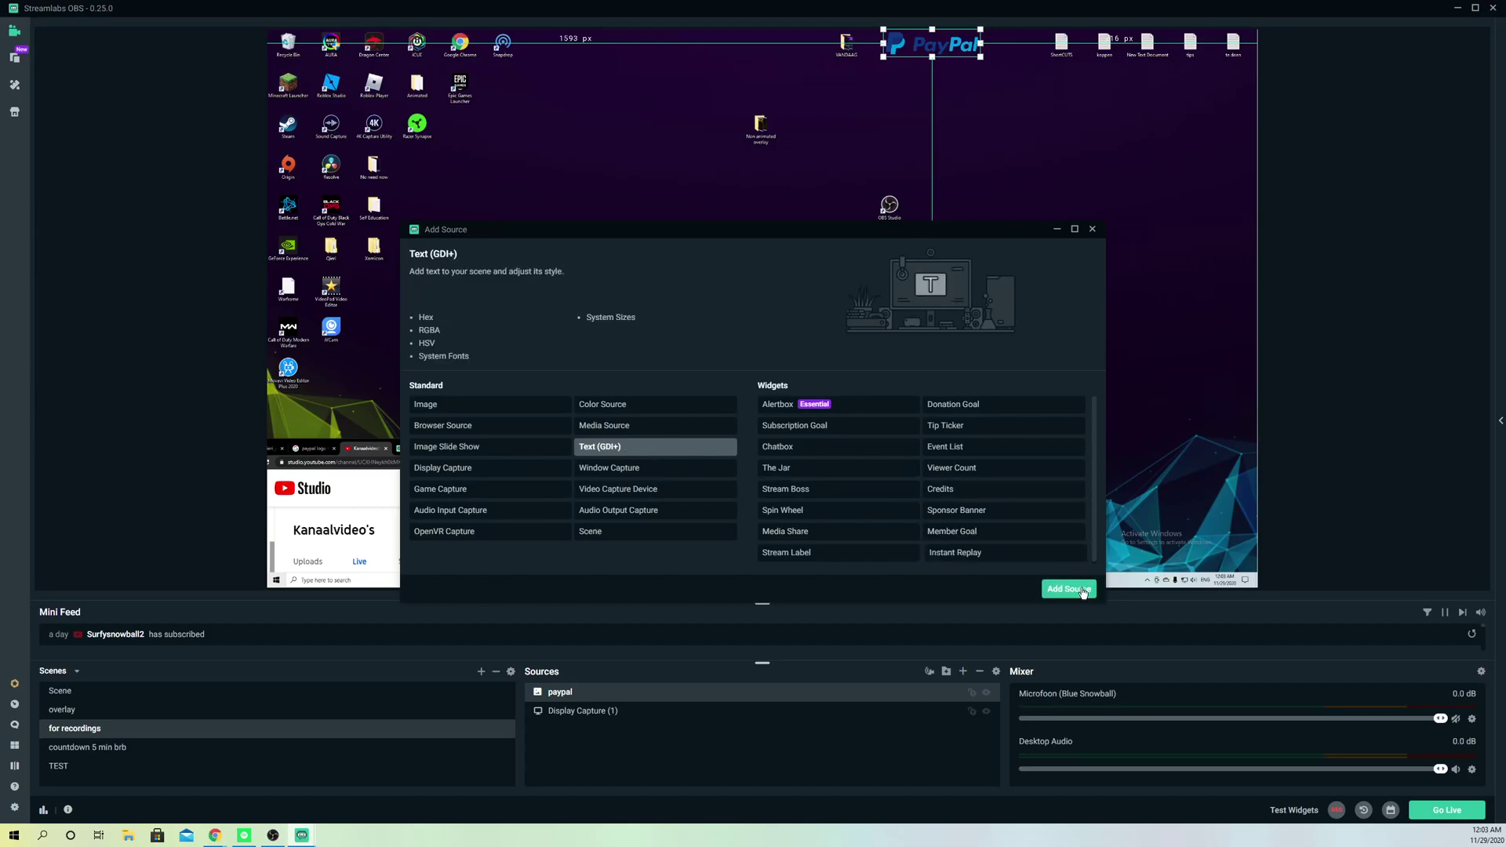
click(1069, 590)
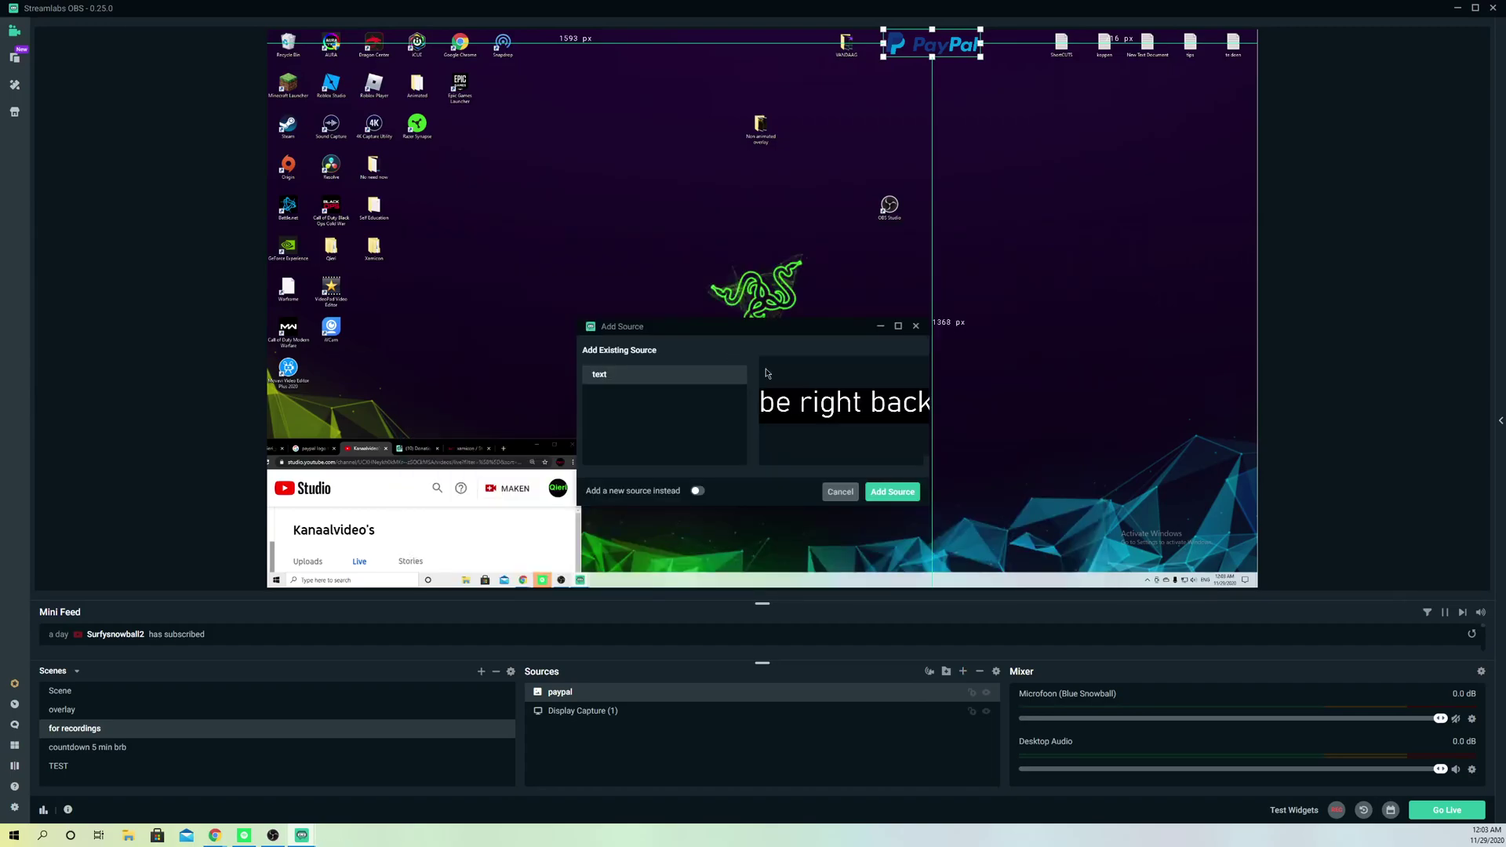
click(698, 492)
text(qsqsqs)
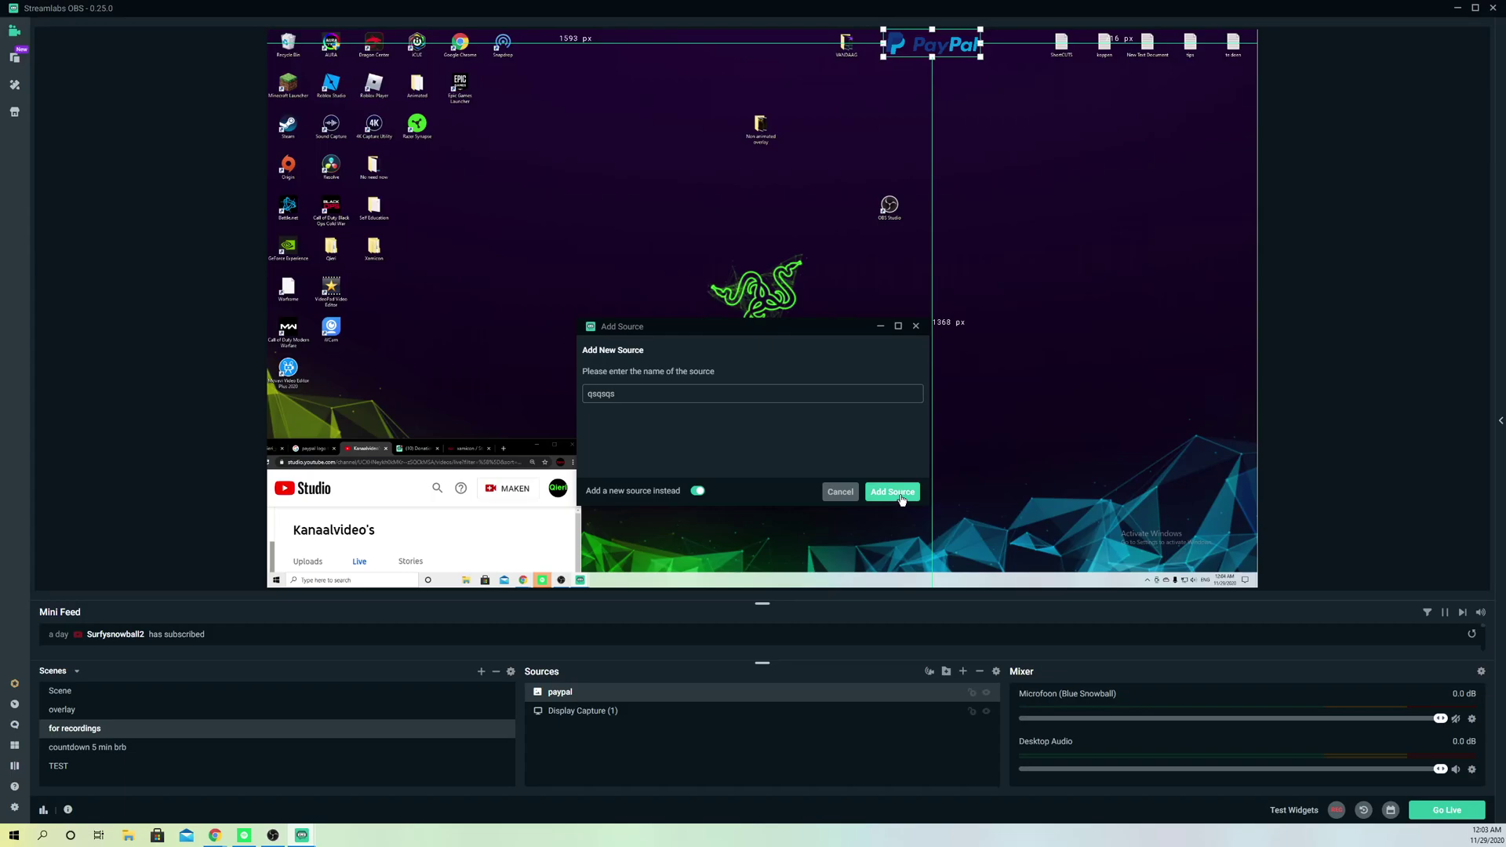
click(892, 492)
click(712, 469)
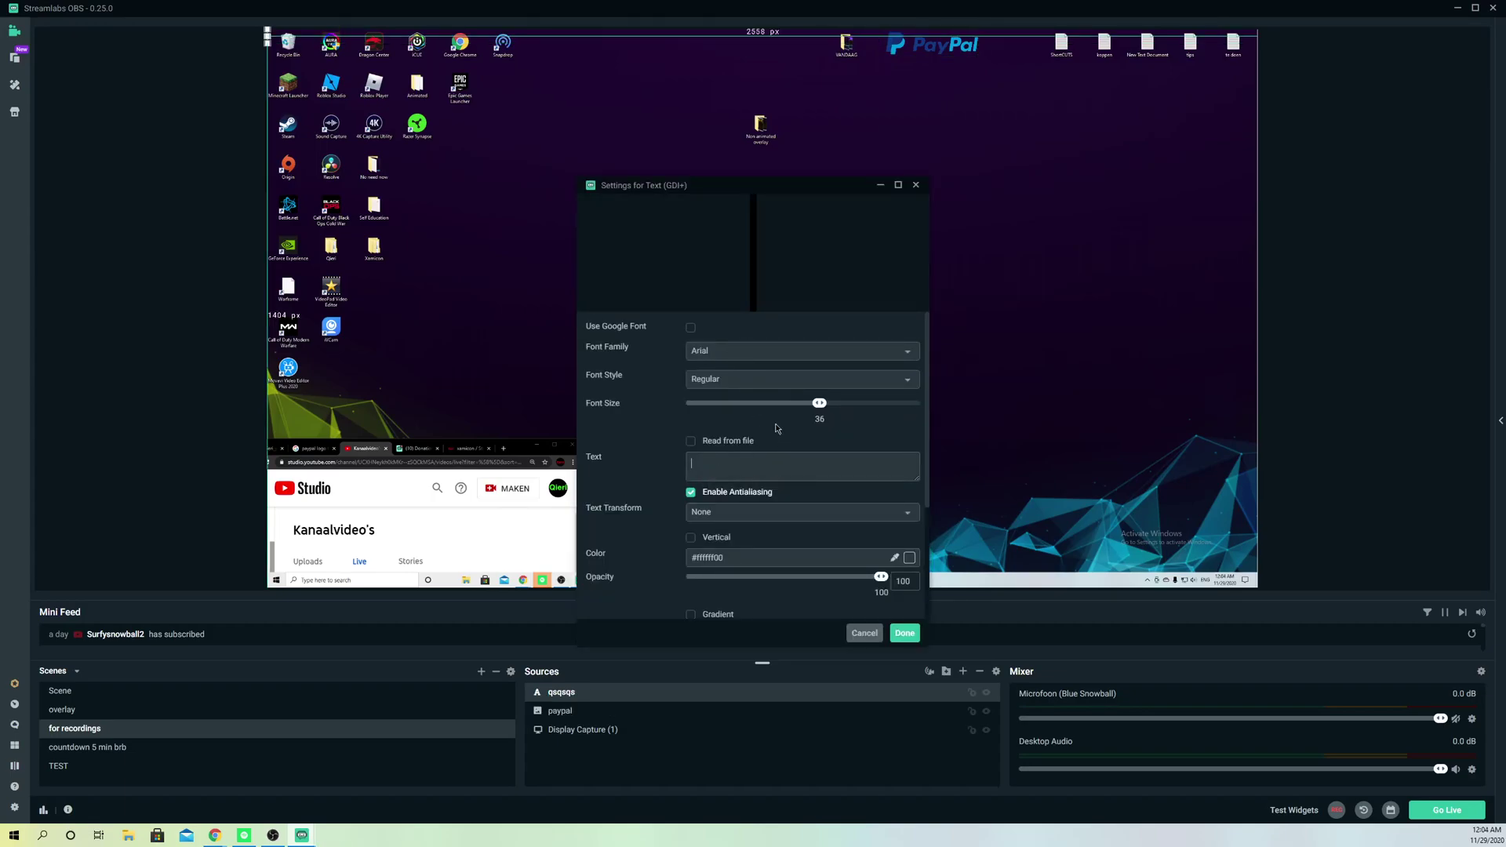
Enter the e-mail address as the overlay text, correcting '$' to '@'
text(efefefef)
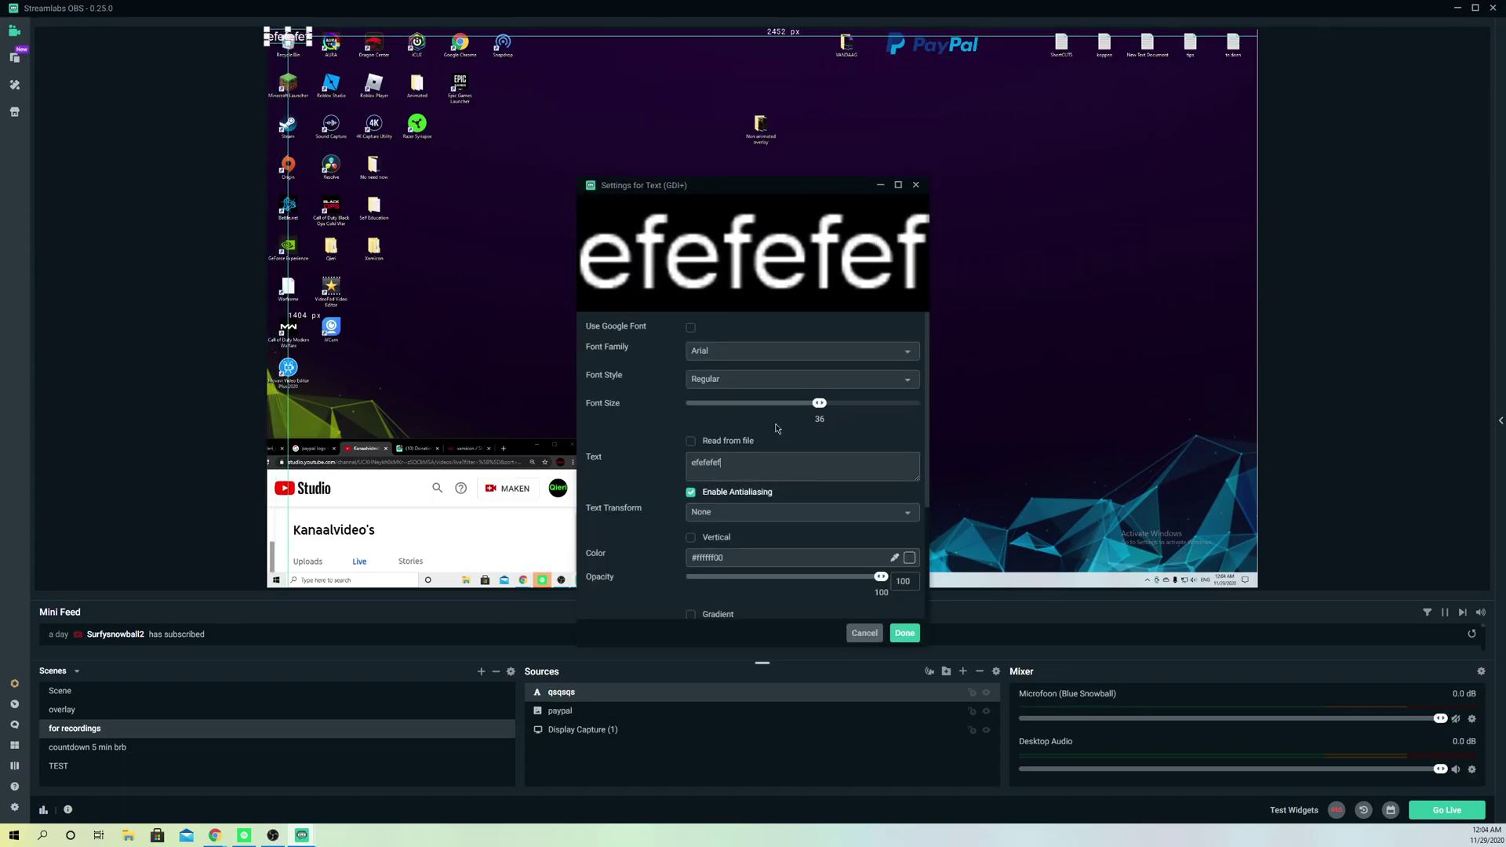
text(fe$)
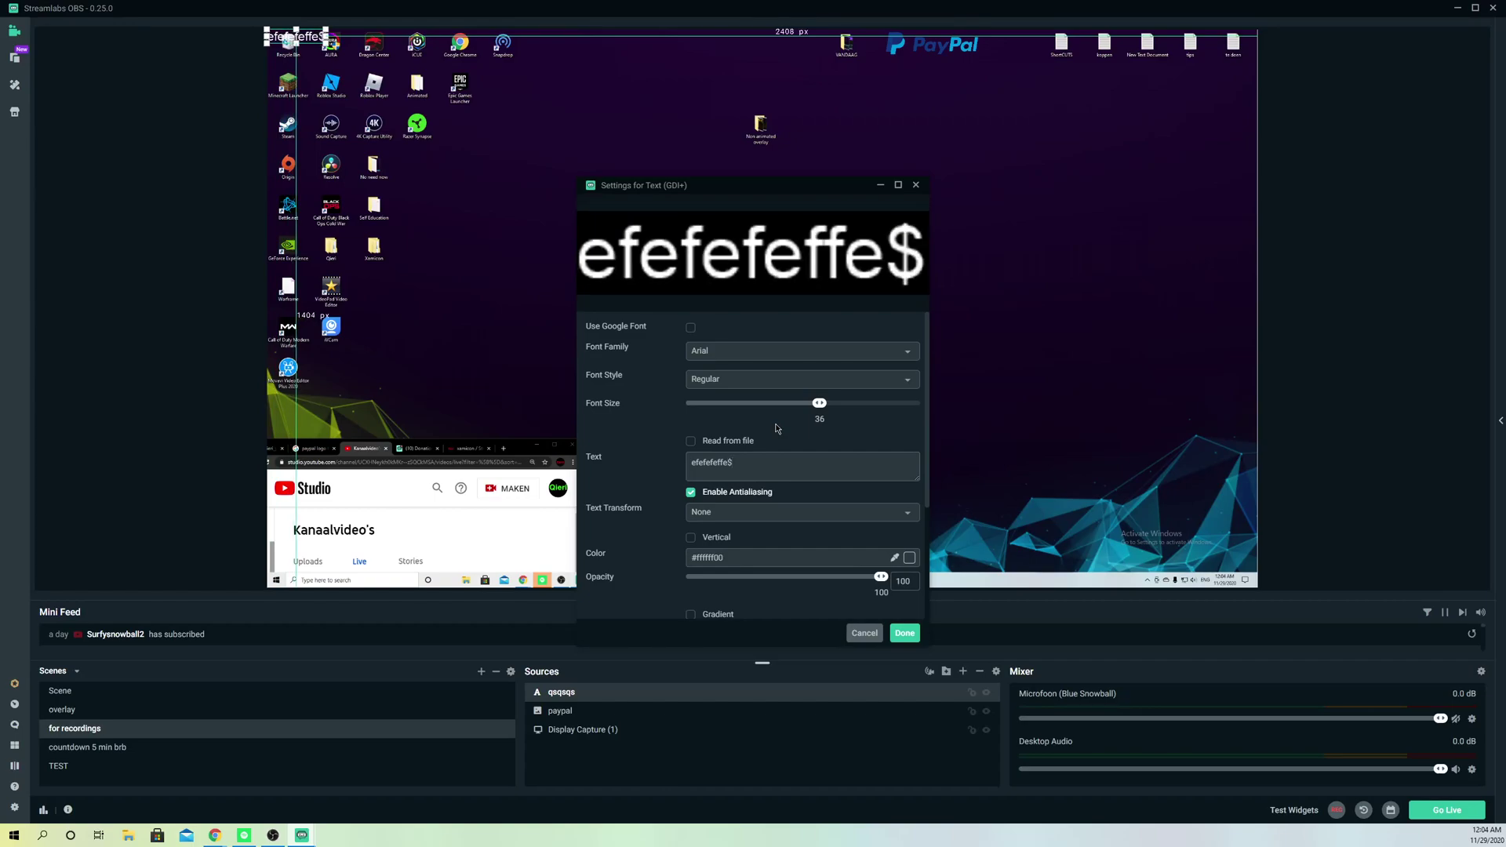
text(gmail.com)
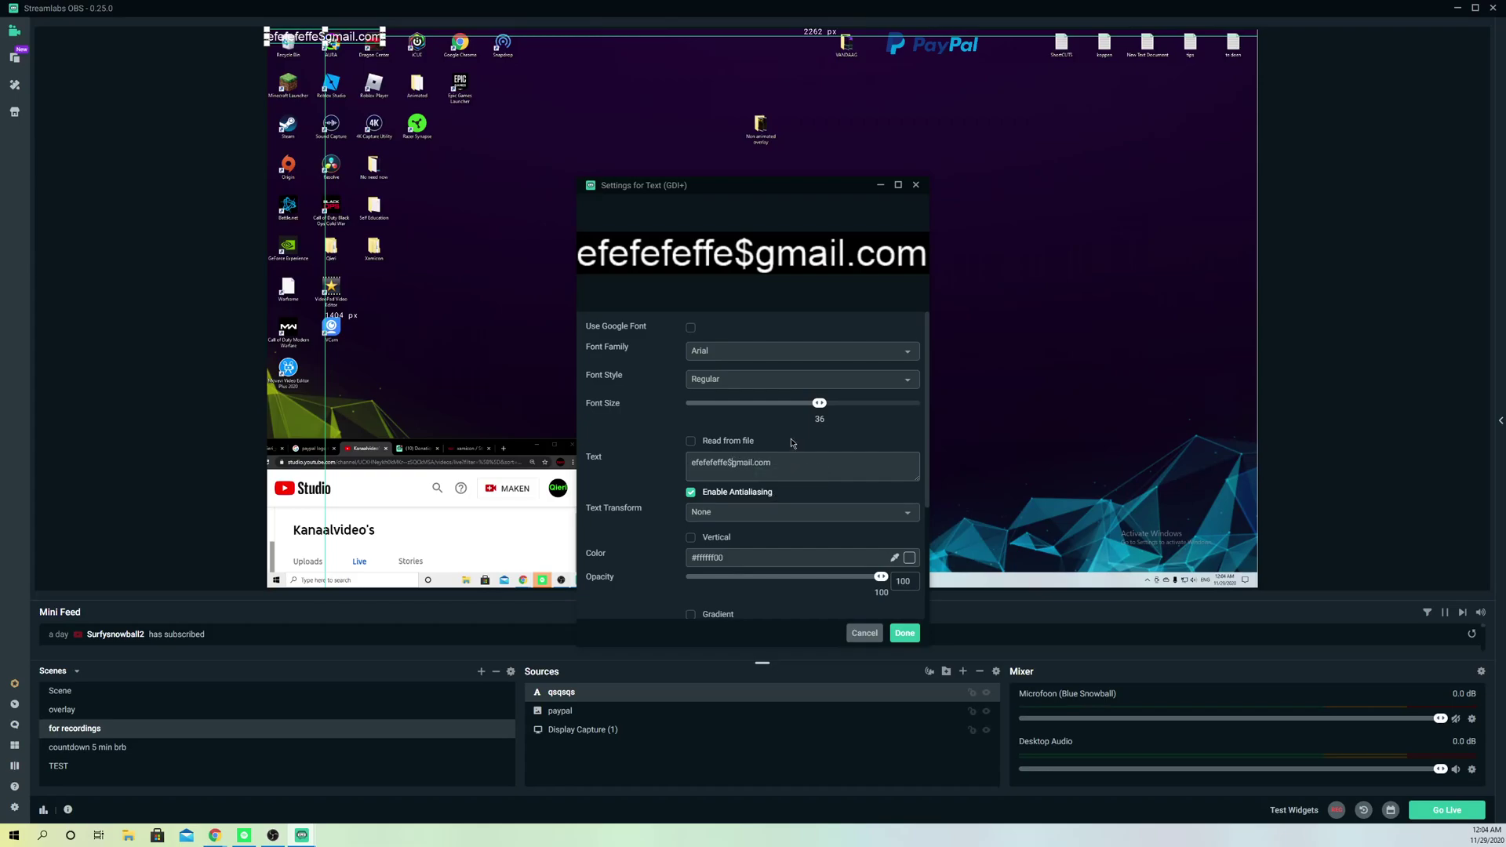
key(BackSpace)
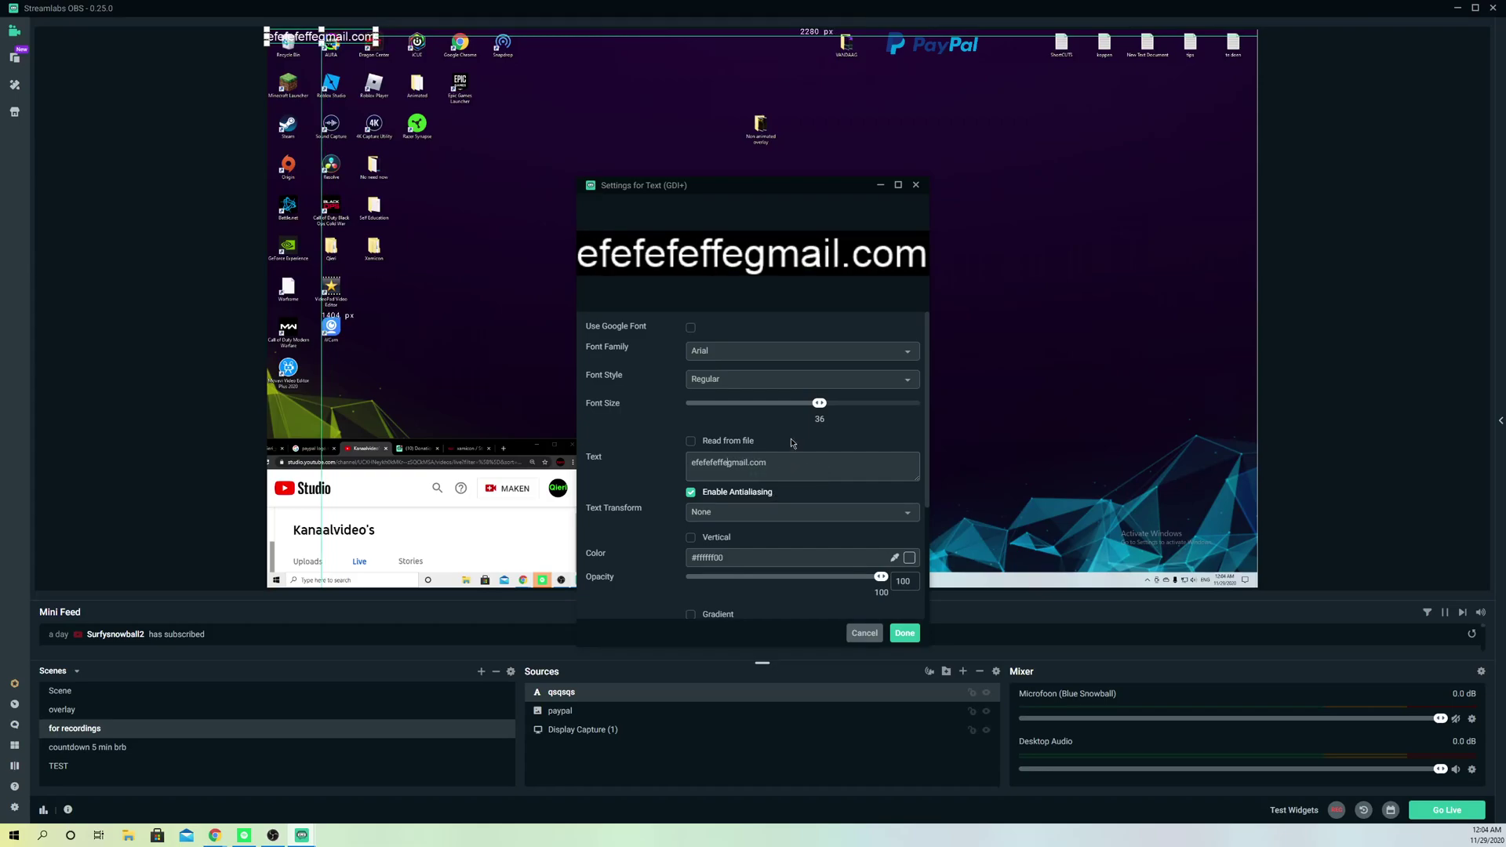
text(@)
Set the text colour to red and close the text settings
scroll(760, 512, down, 5)
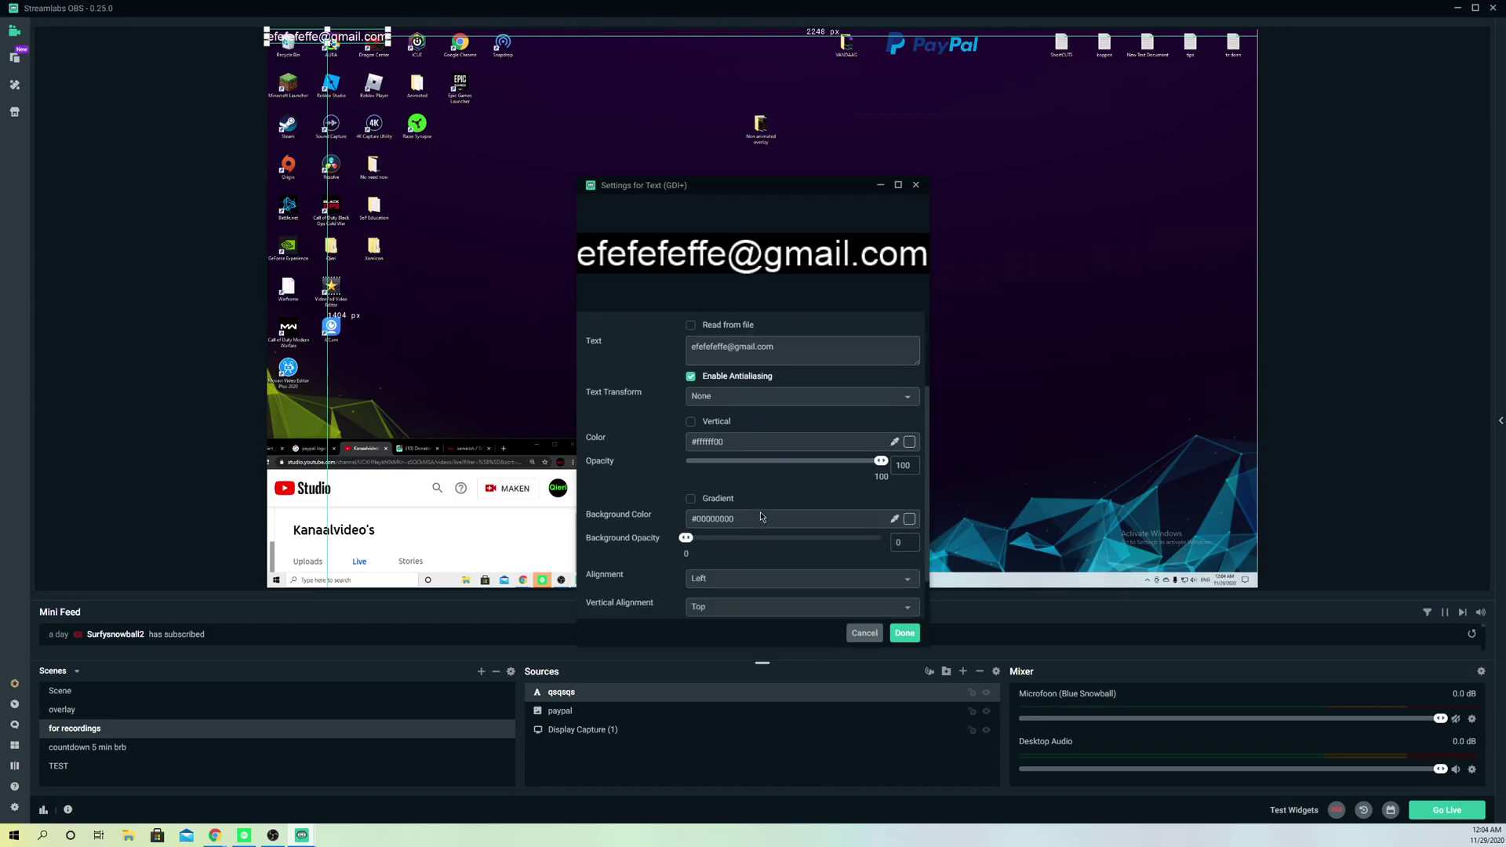
scroll(744, 445, up, 5)
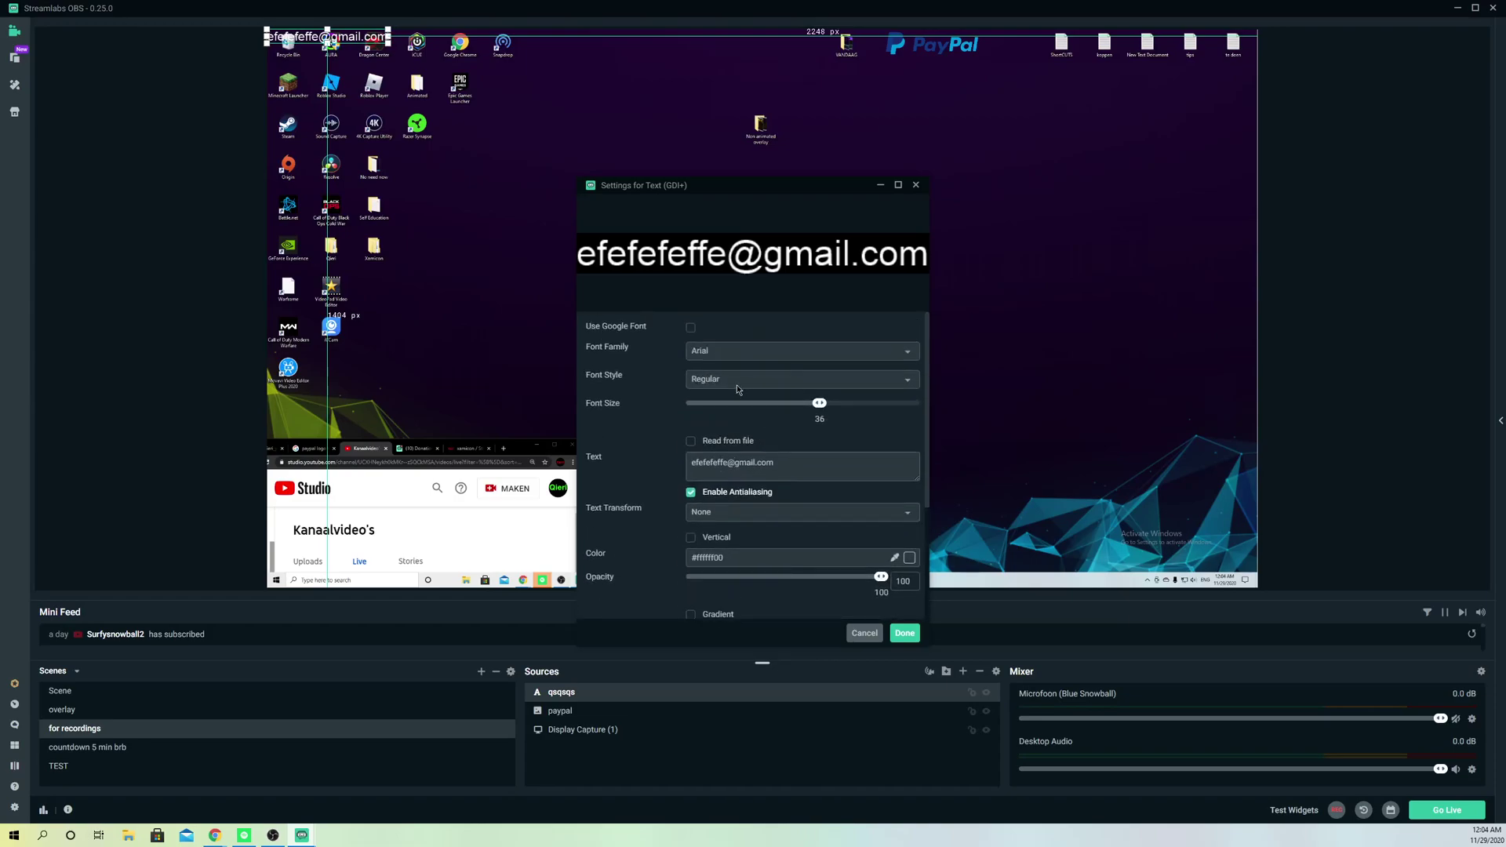
scroll(746, 440, down, 5)
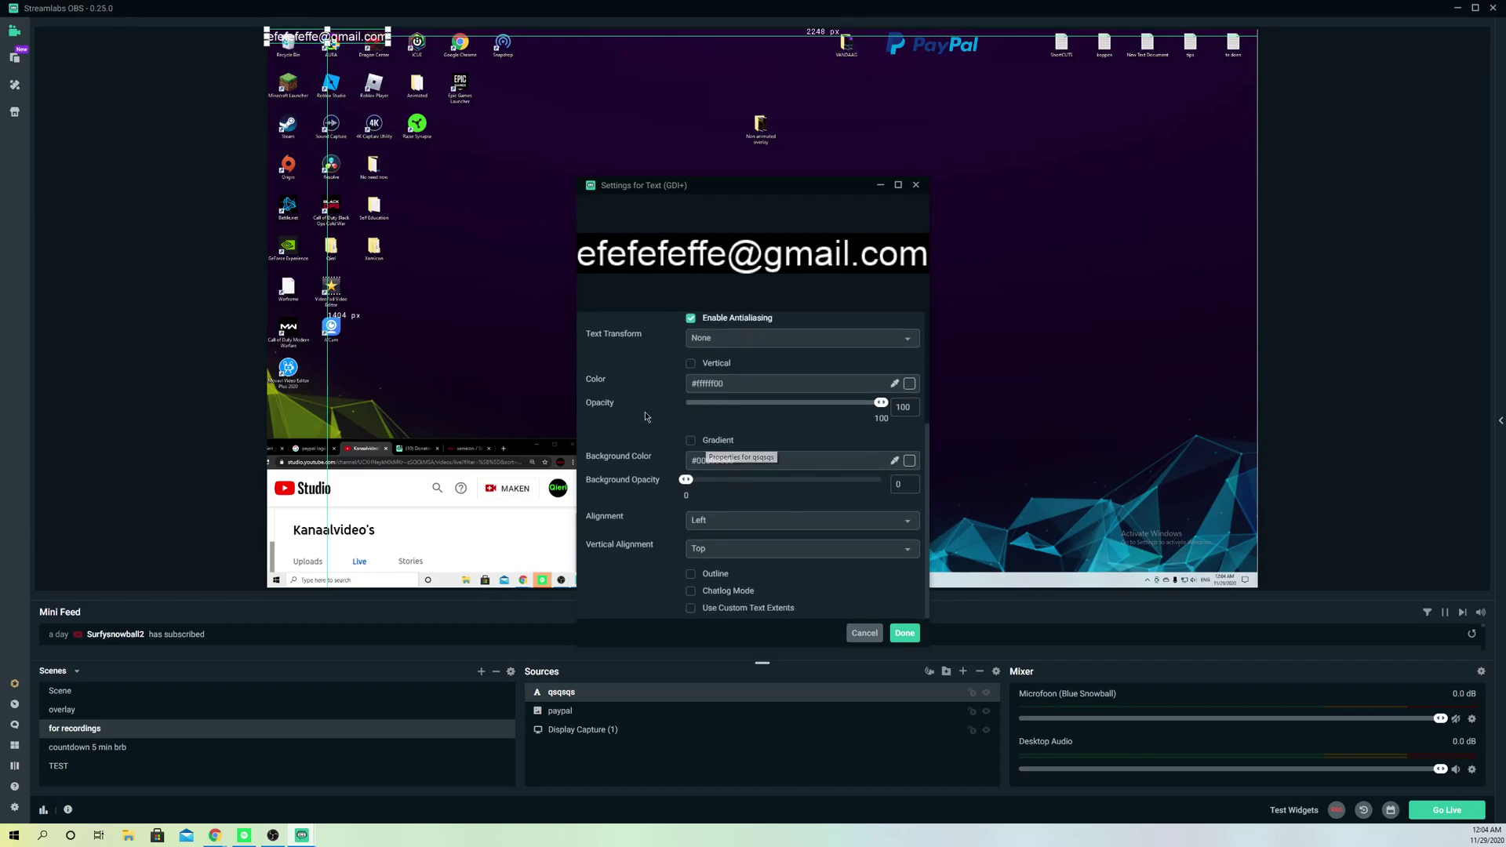
click(779, 387)
click(856, 406)
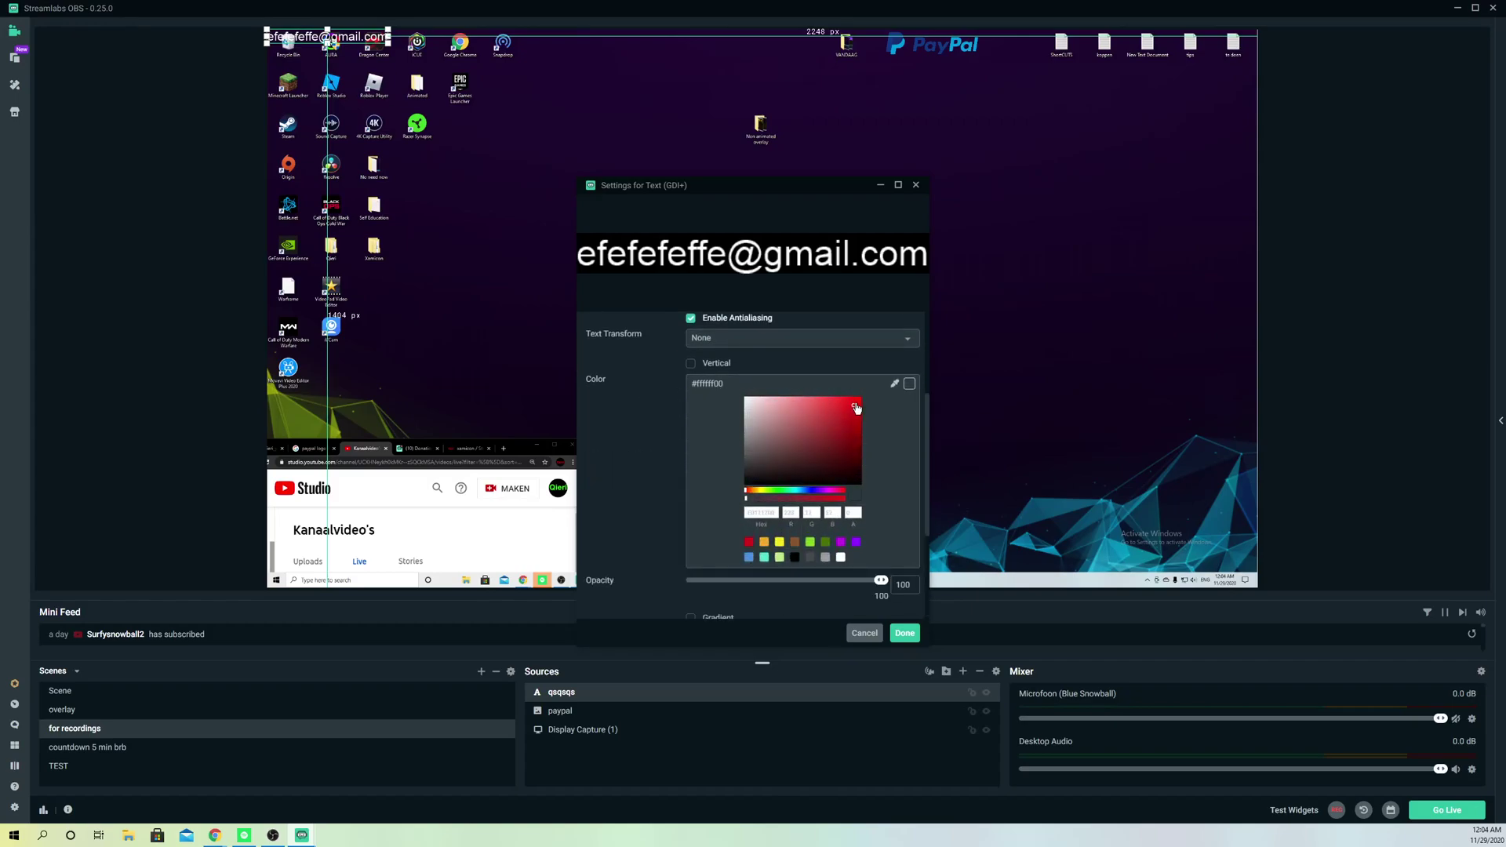
click(904, 633)
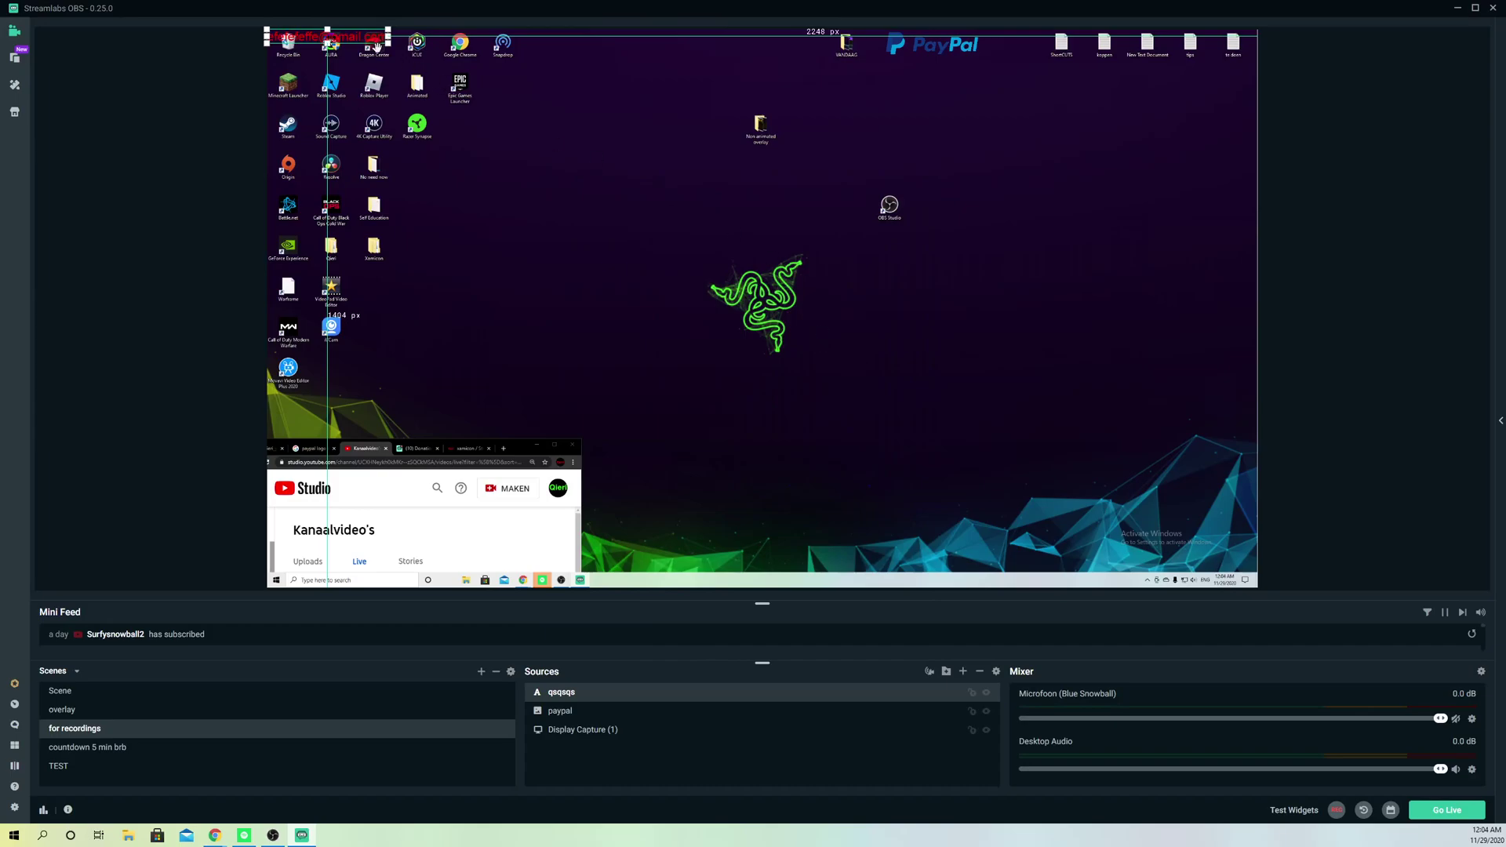
Drag the red e-mail text from the top-left to just below the PayPal logo
drag(361, 39, 960, 65)
click(1152, 241)
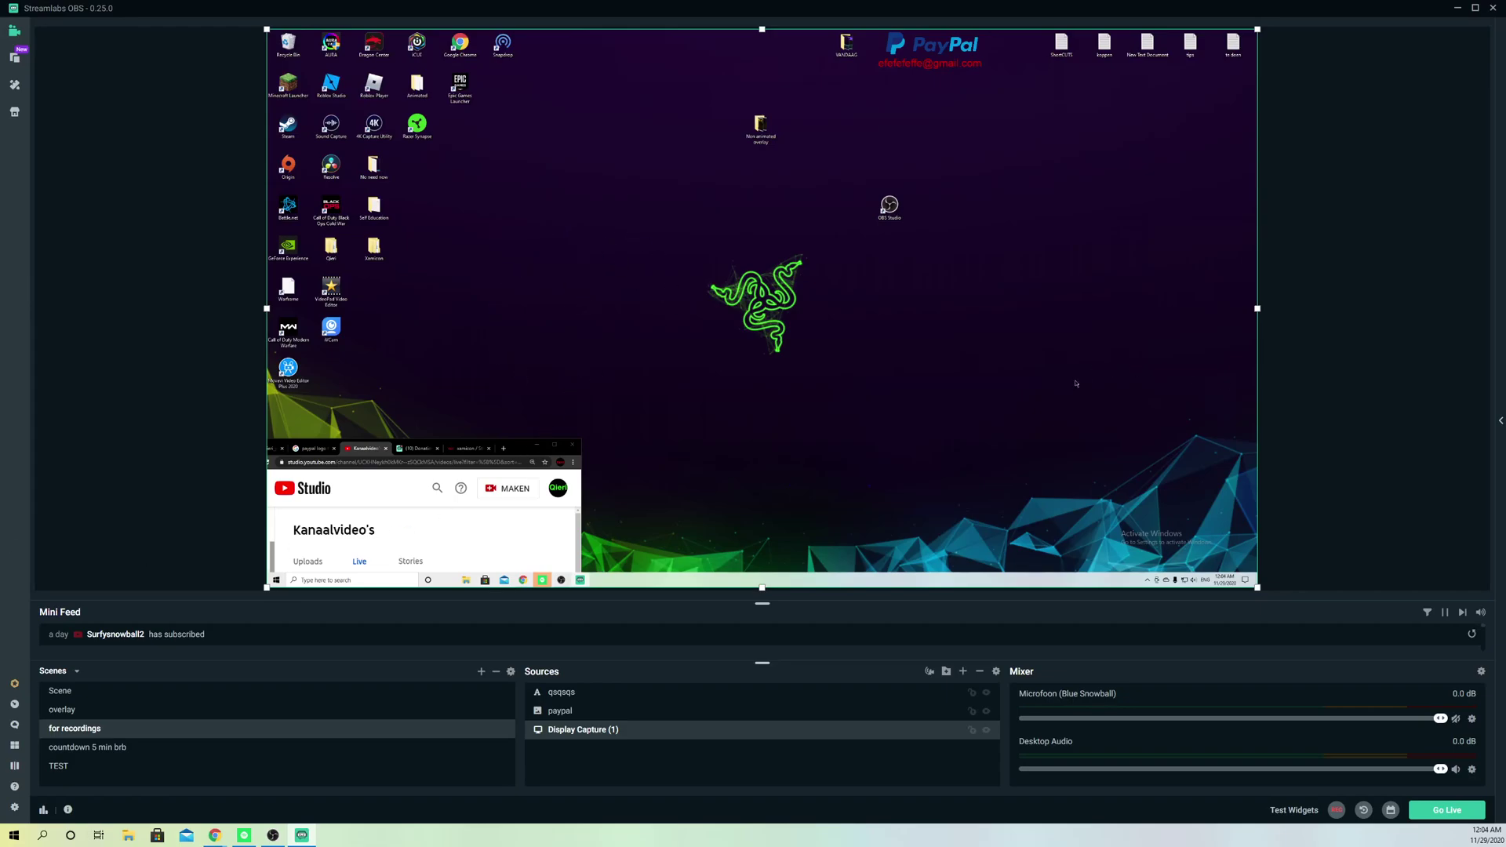
Switch Chrome to the tip tab and maximize it on the Streamlabs donation settings page
drag(525, 454, 1041, 157)
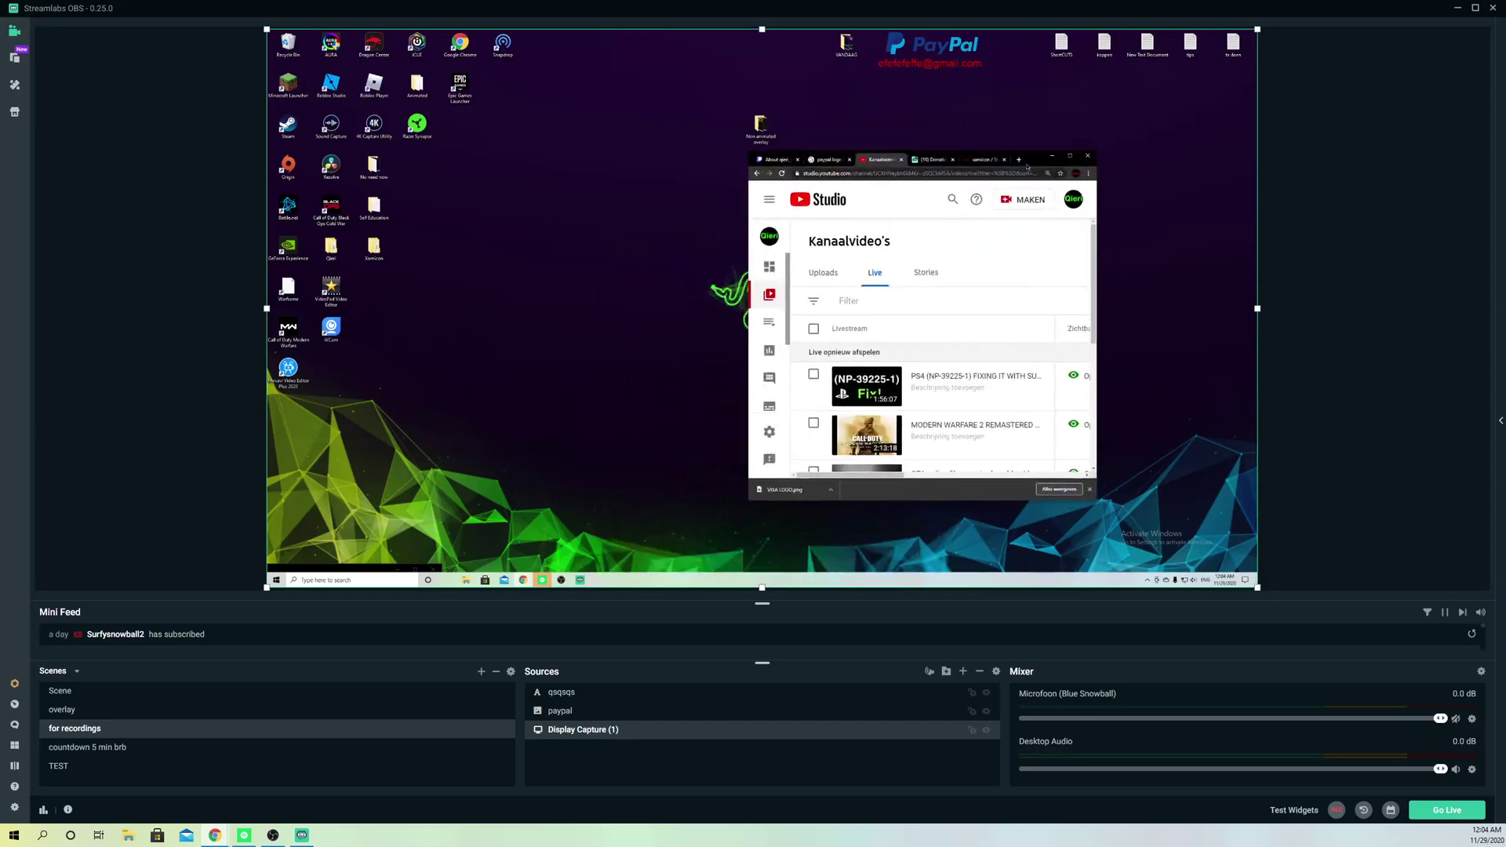
click(984, 159)
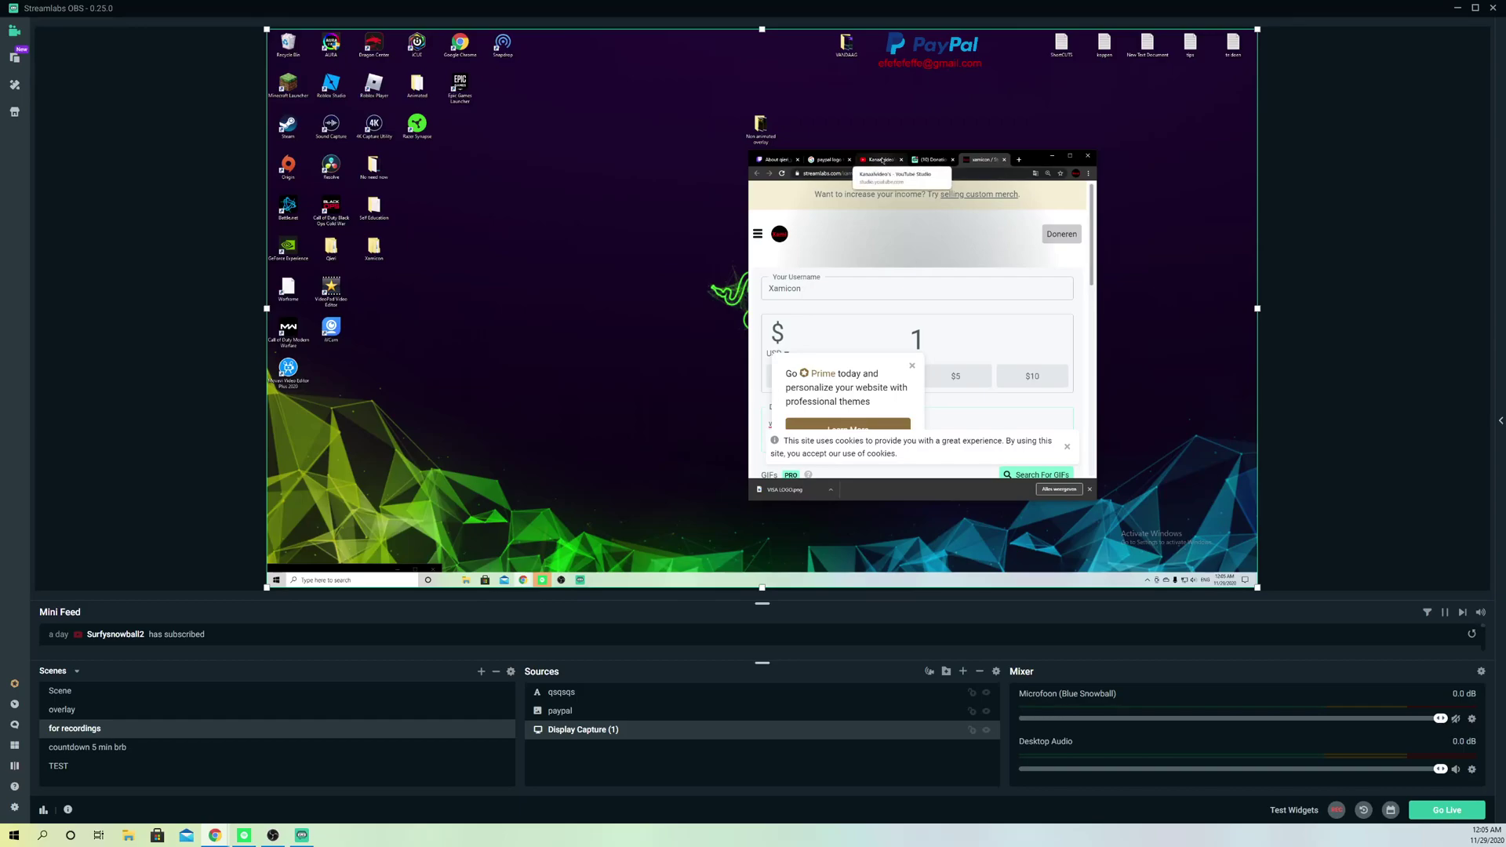
drag(1035, 159, 282, 570)
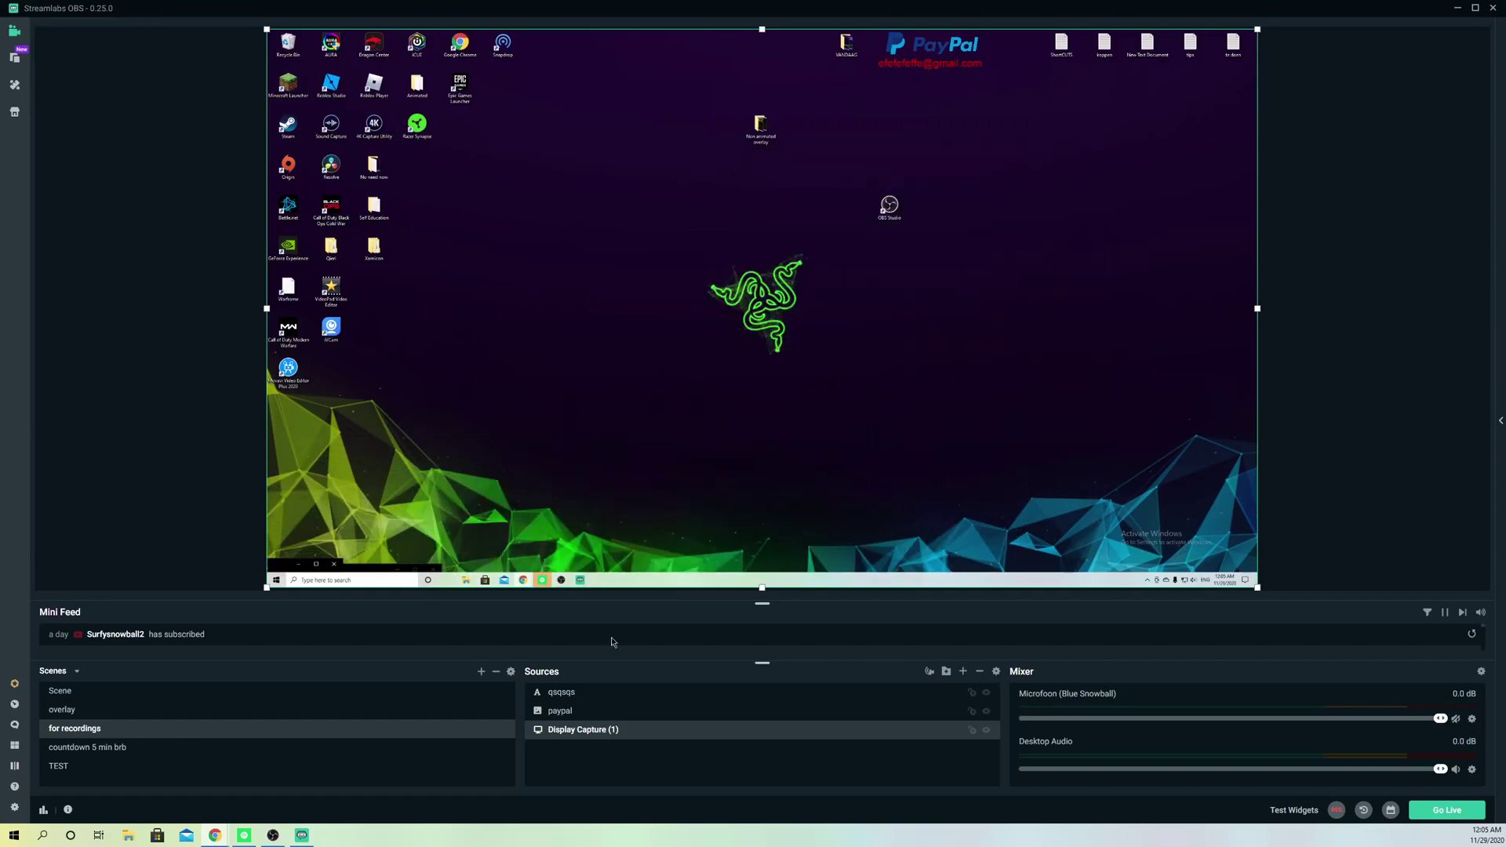
click(316, 565)
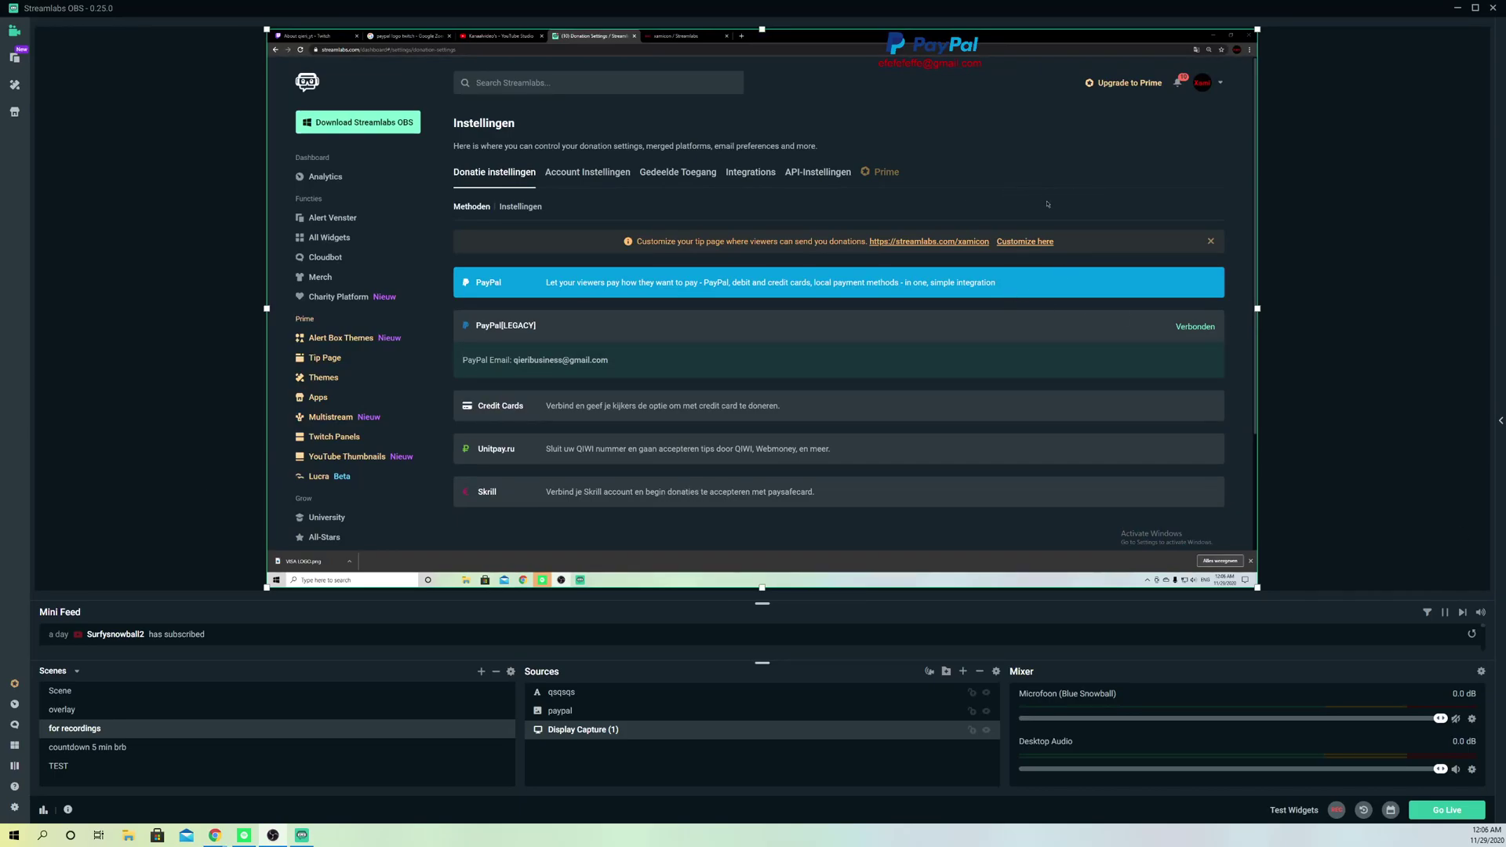
Open the tip page in the Streamlabs Site Editor and compare it with the live tip page tab
click(1024, 242)
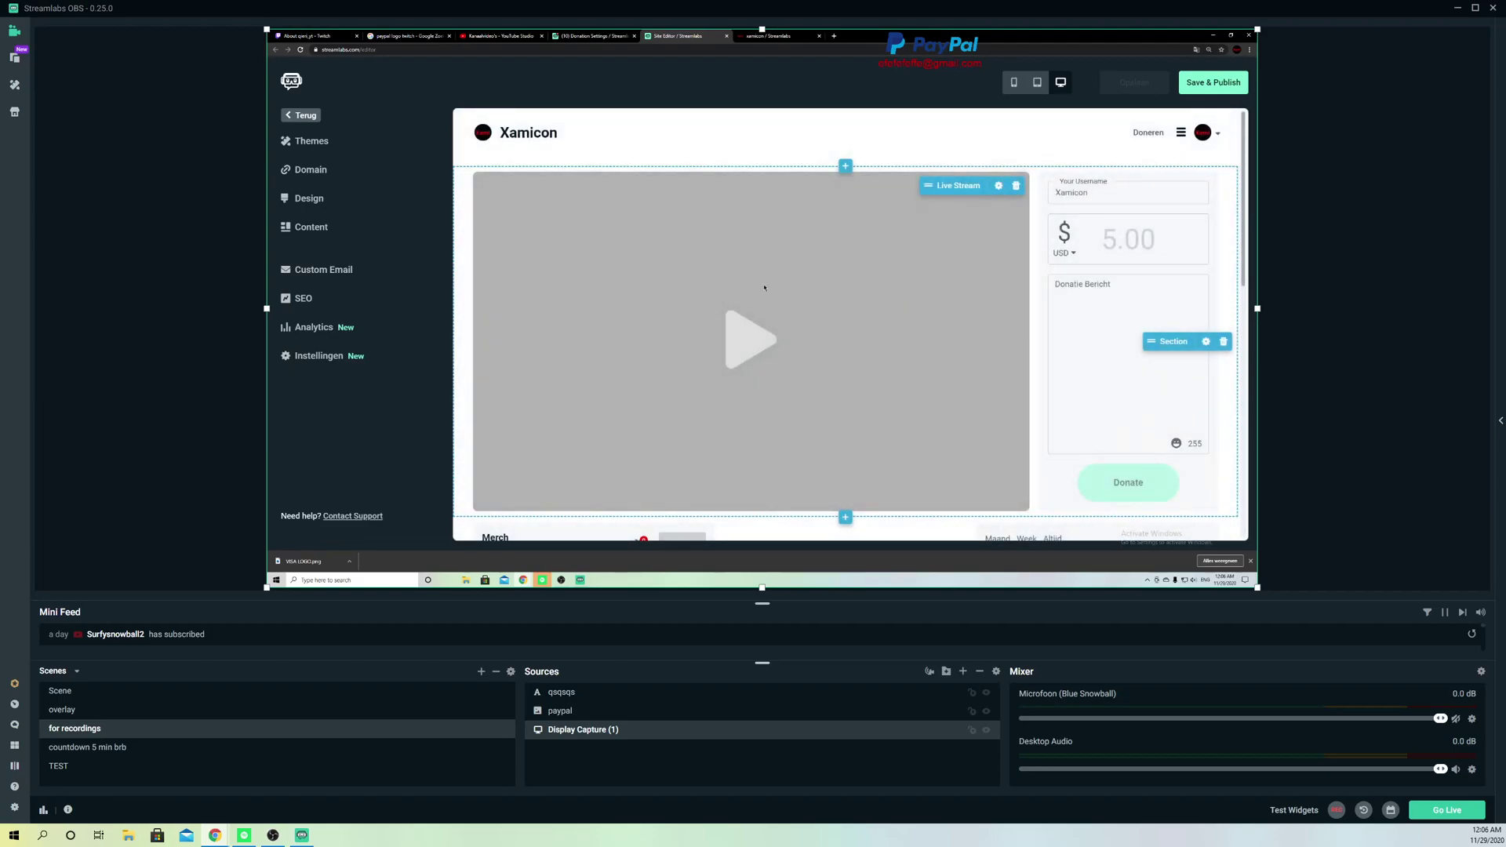
key(ctrl+Tab)
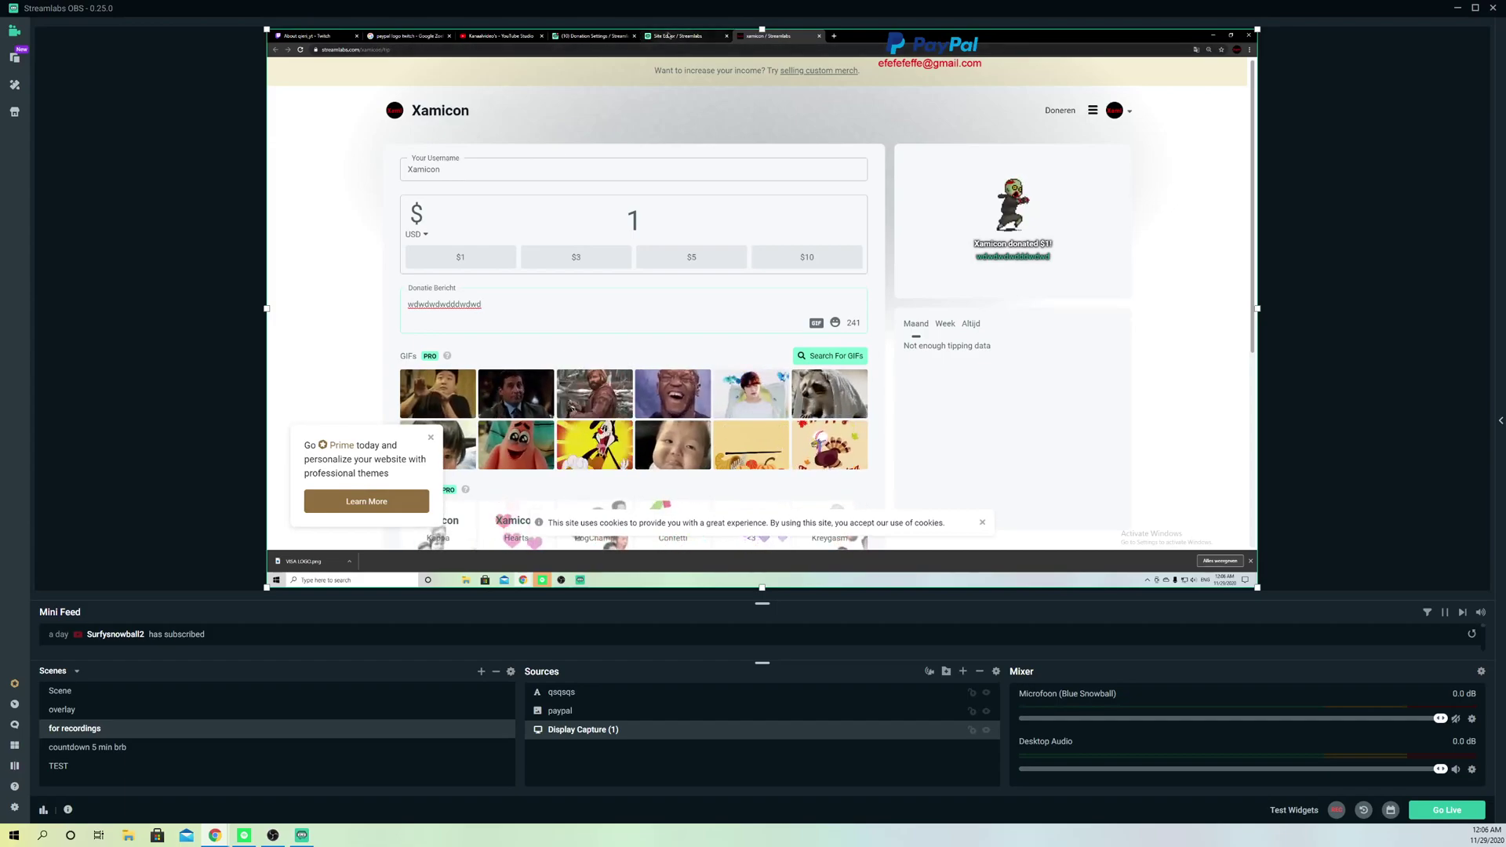
key(ctrl+shift+Tab)
Scroll through the site editor's tip page layout, then open and close the Tip component settings
scroll(855, 288, down, 2)
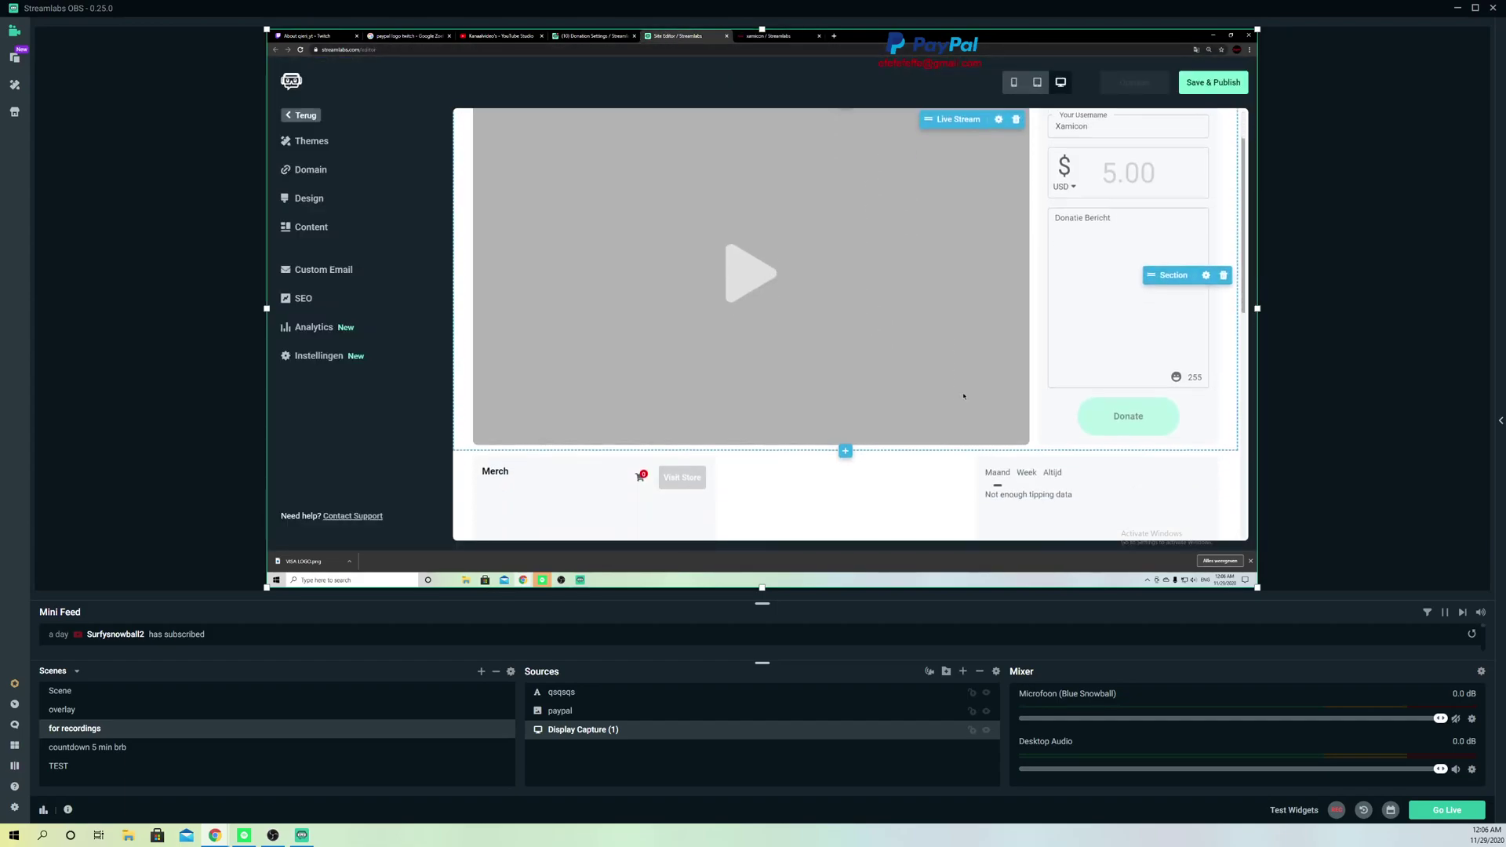
scroll(1088, 275, up, 2)
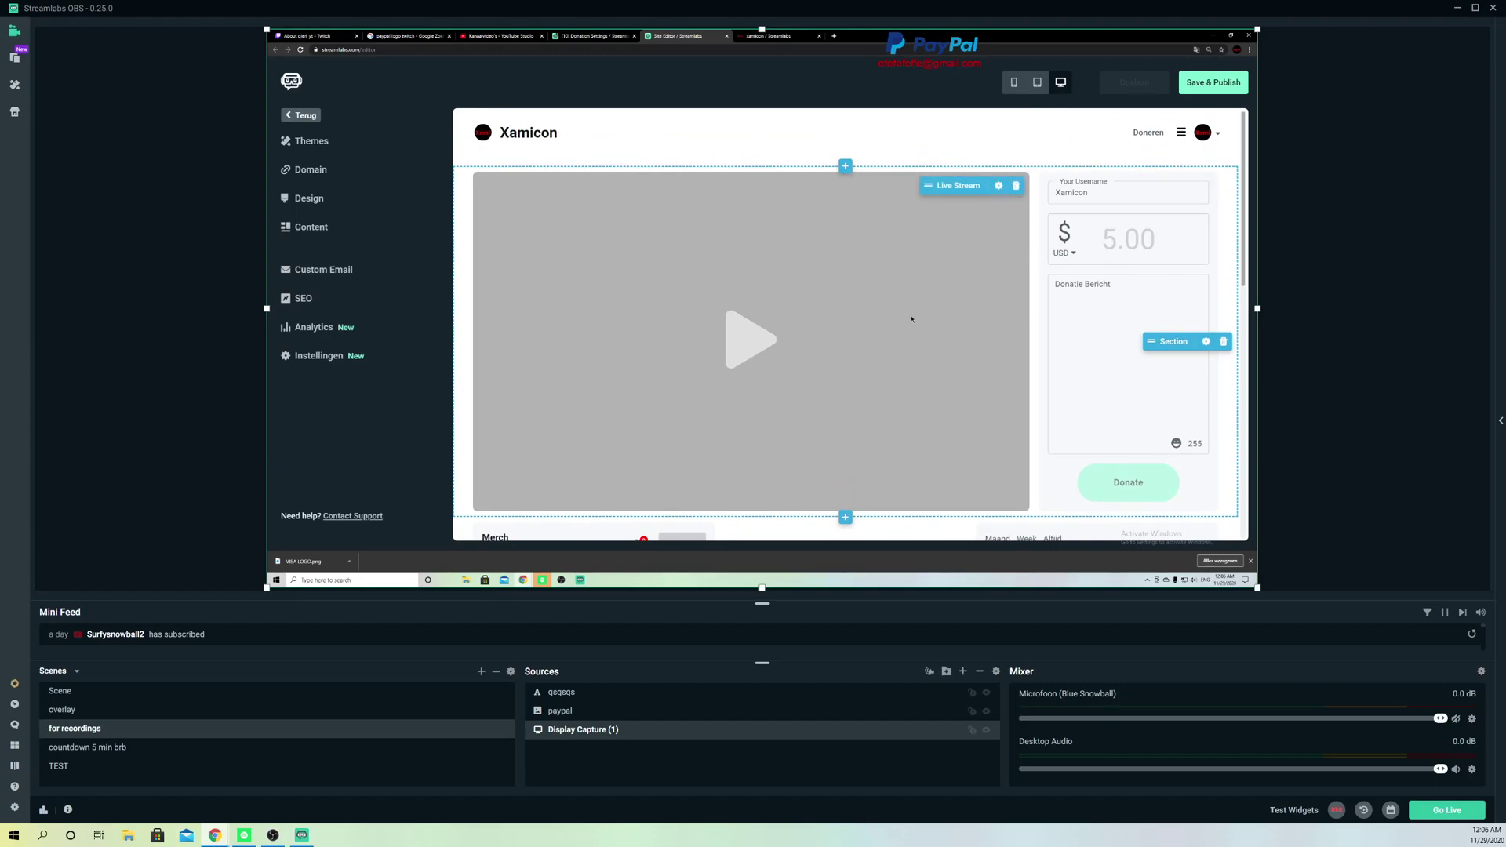
scroll(863, 343, down, 3)
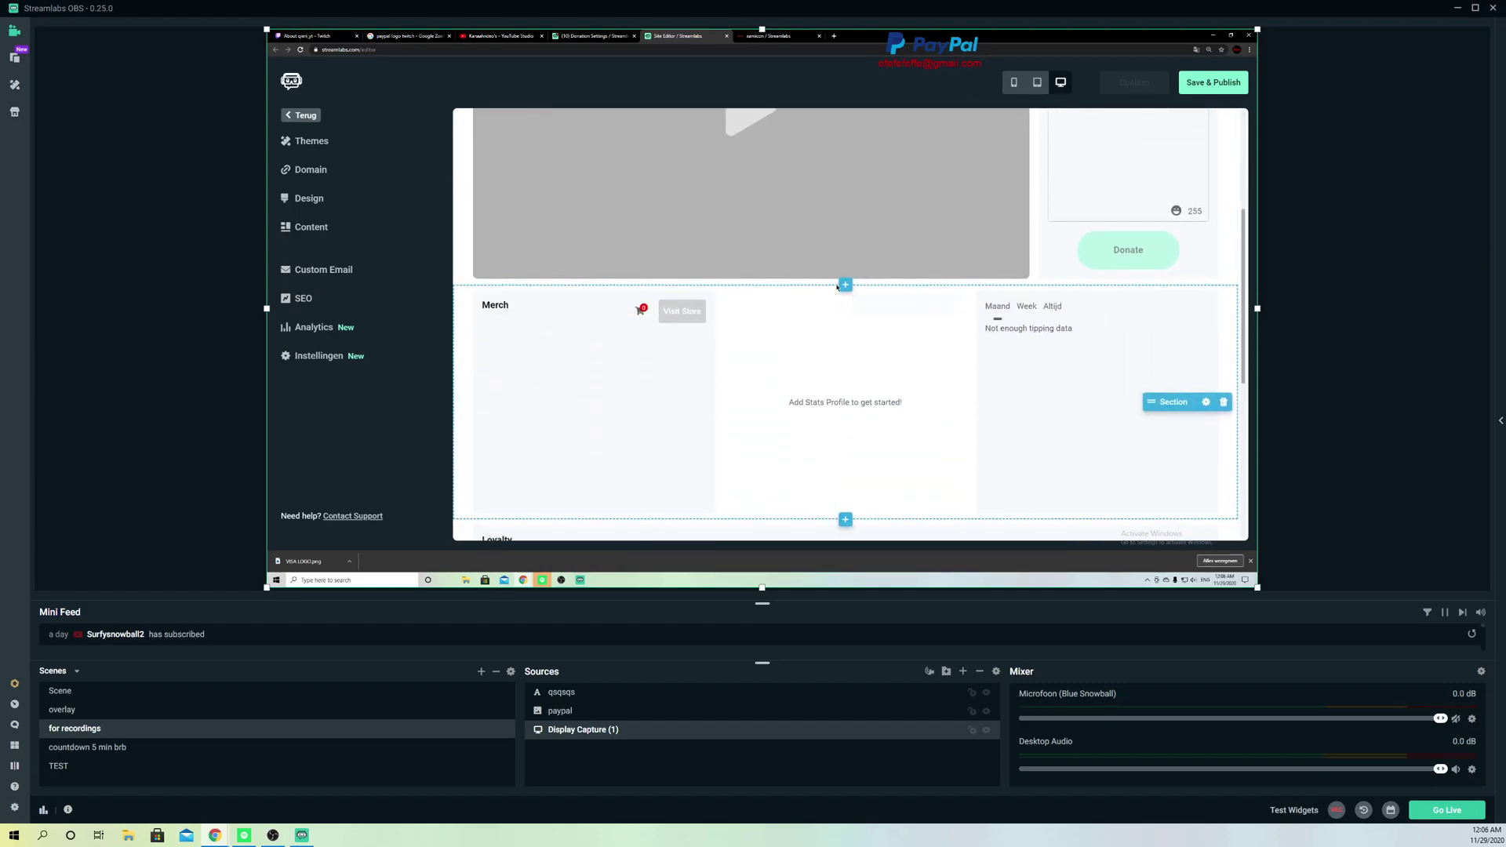
scroll(964, 420, down, 1)
scroll(964, 421, down, 2)
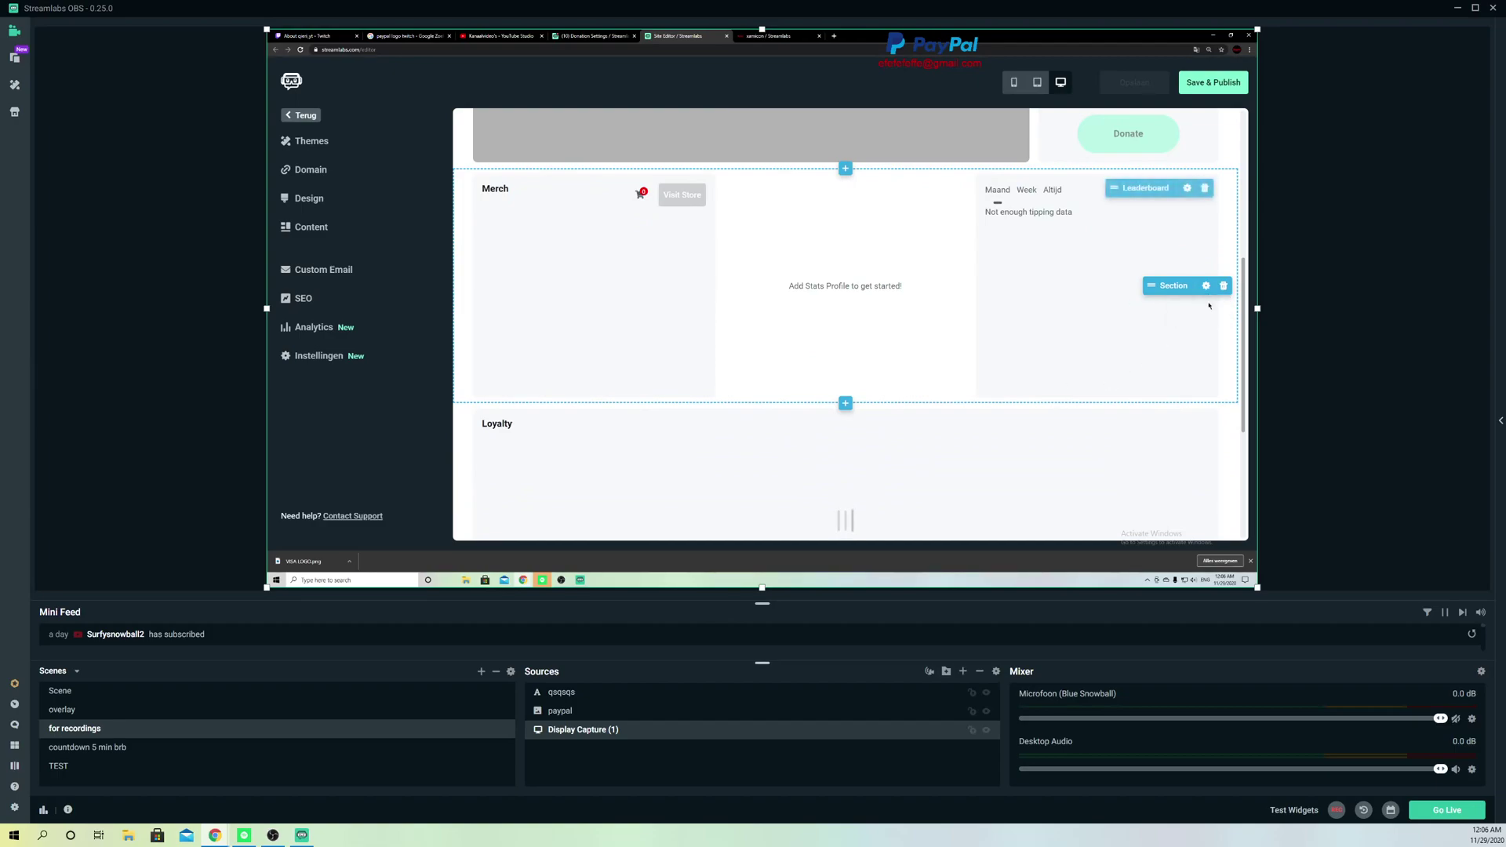
scroll(1070, 386, down, 5)
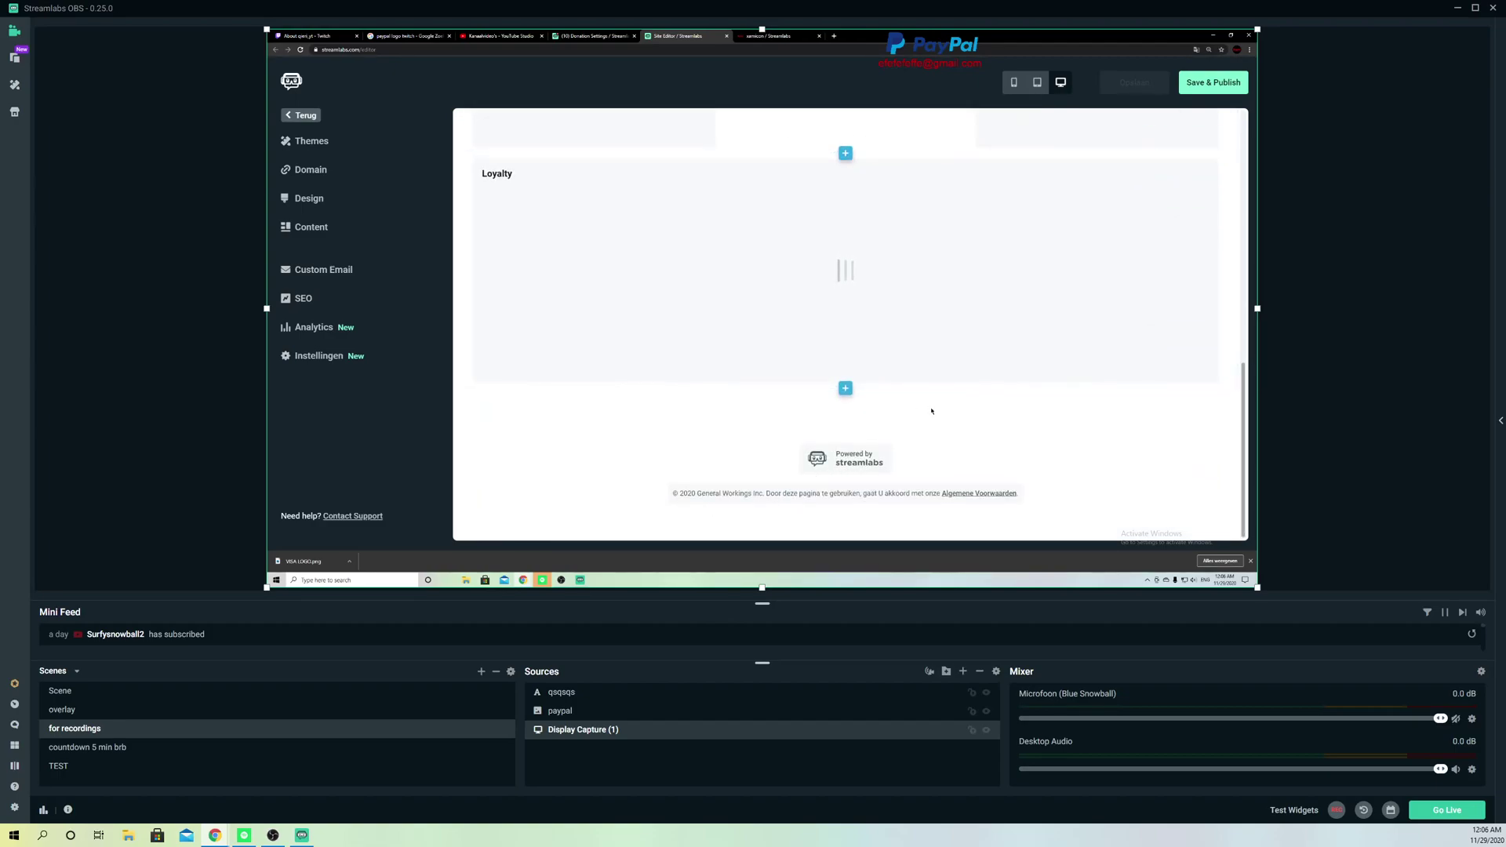
scroll(932, 411, up, 6)
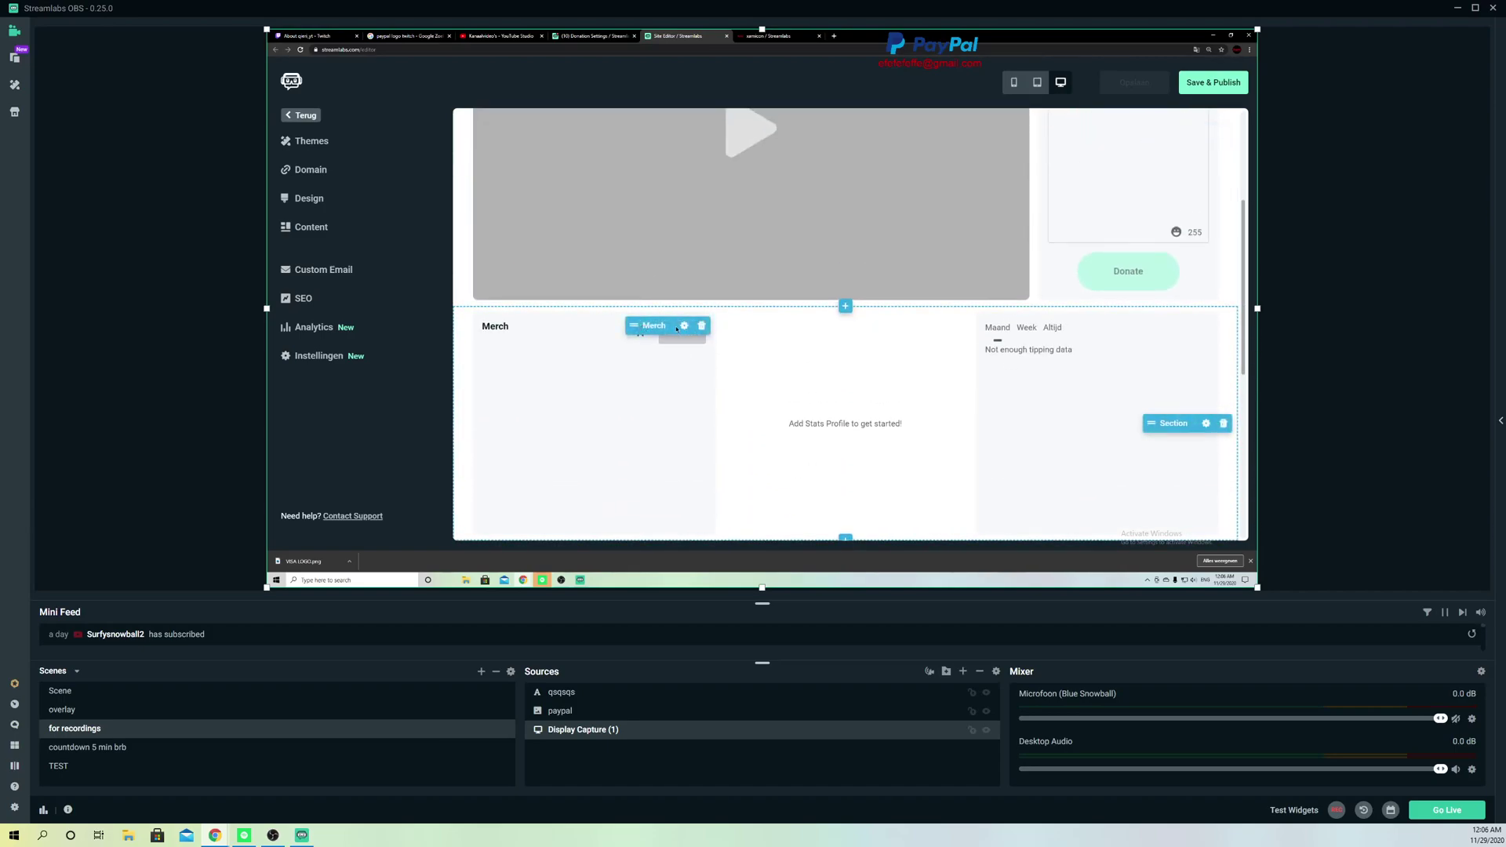
scroll(864, 353, up, 2)
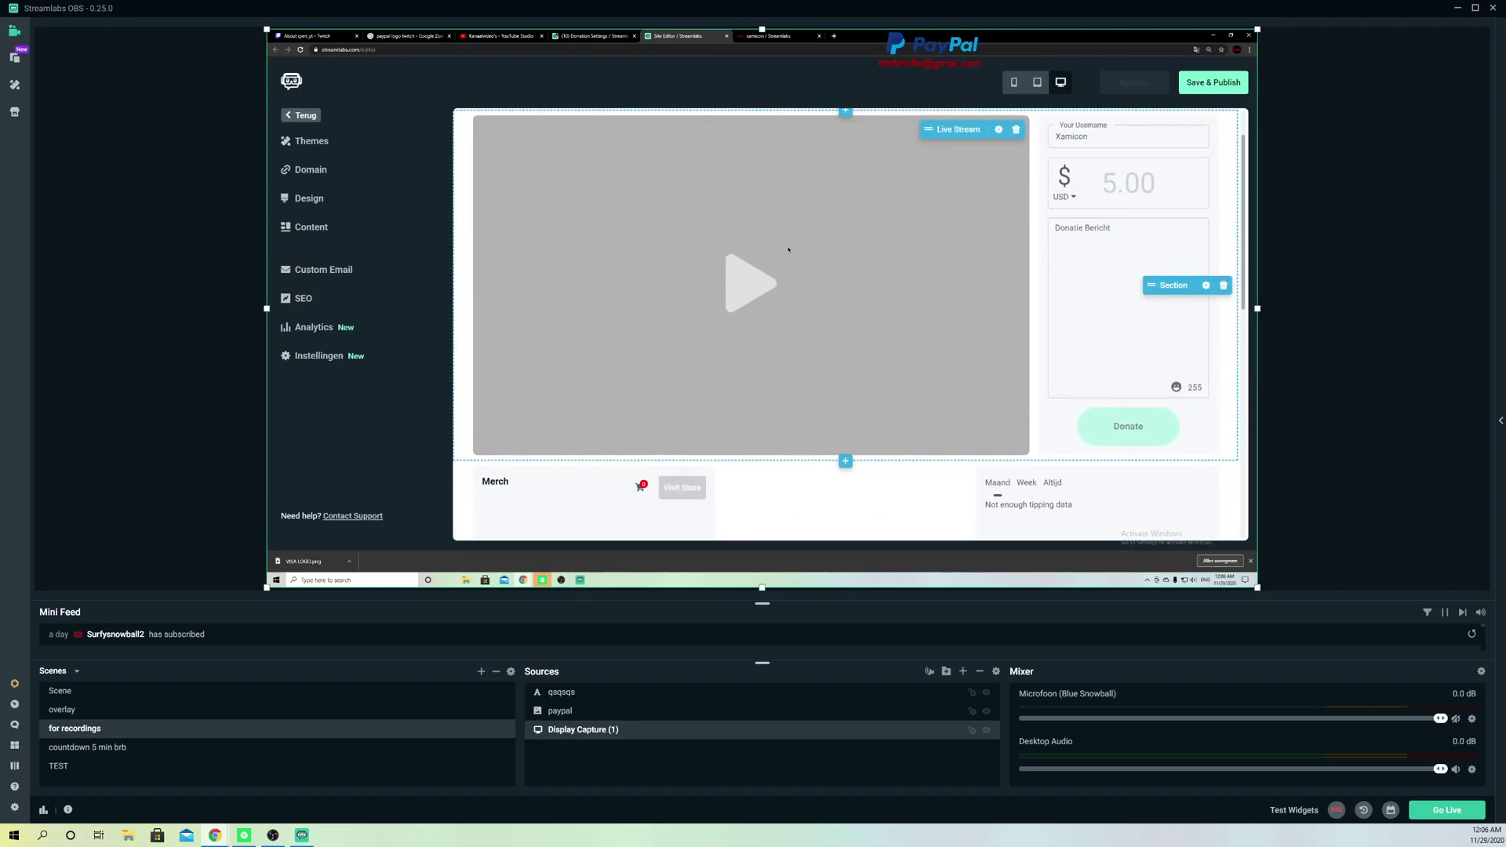
scroll(992, 336, up, 1)
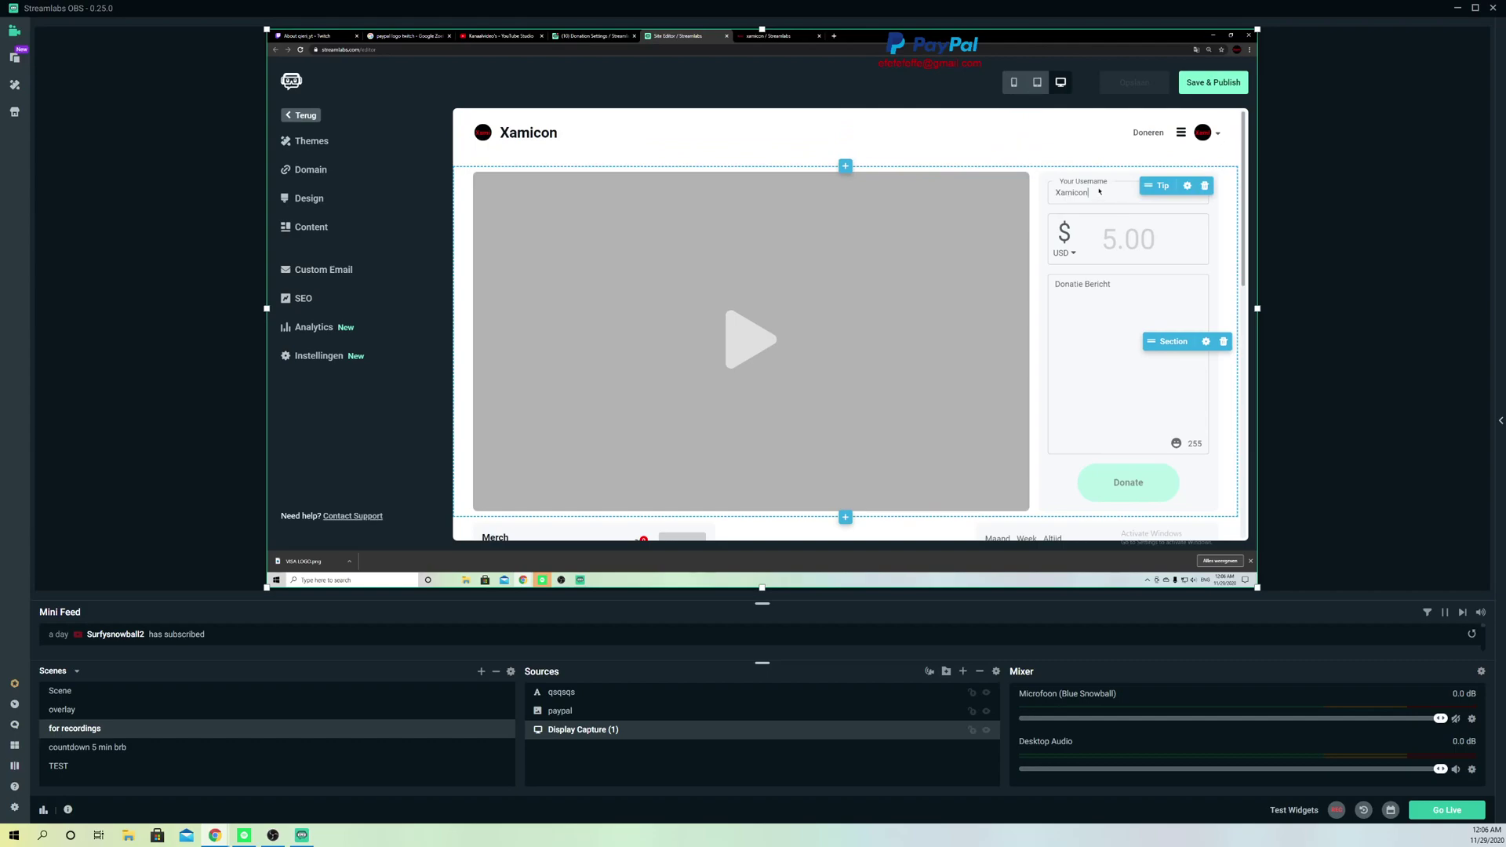
click(1187, 185)
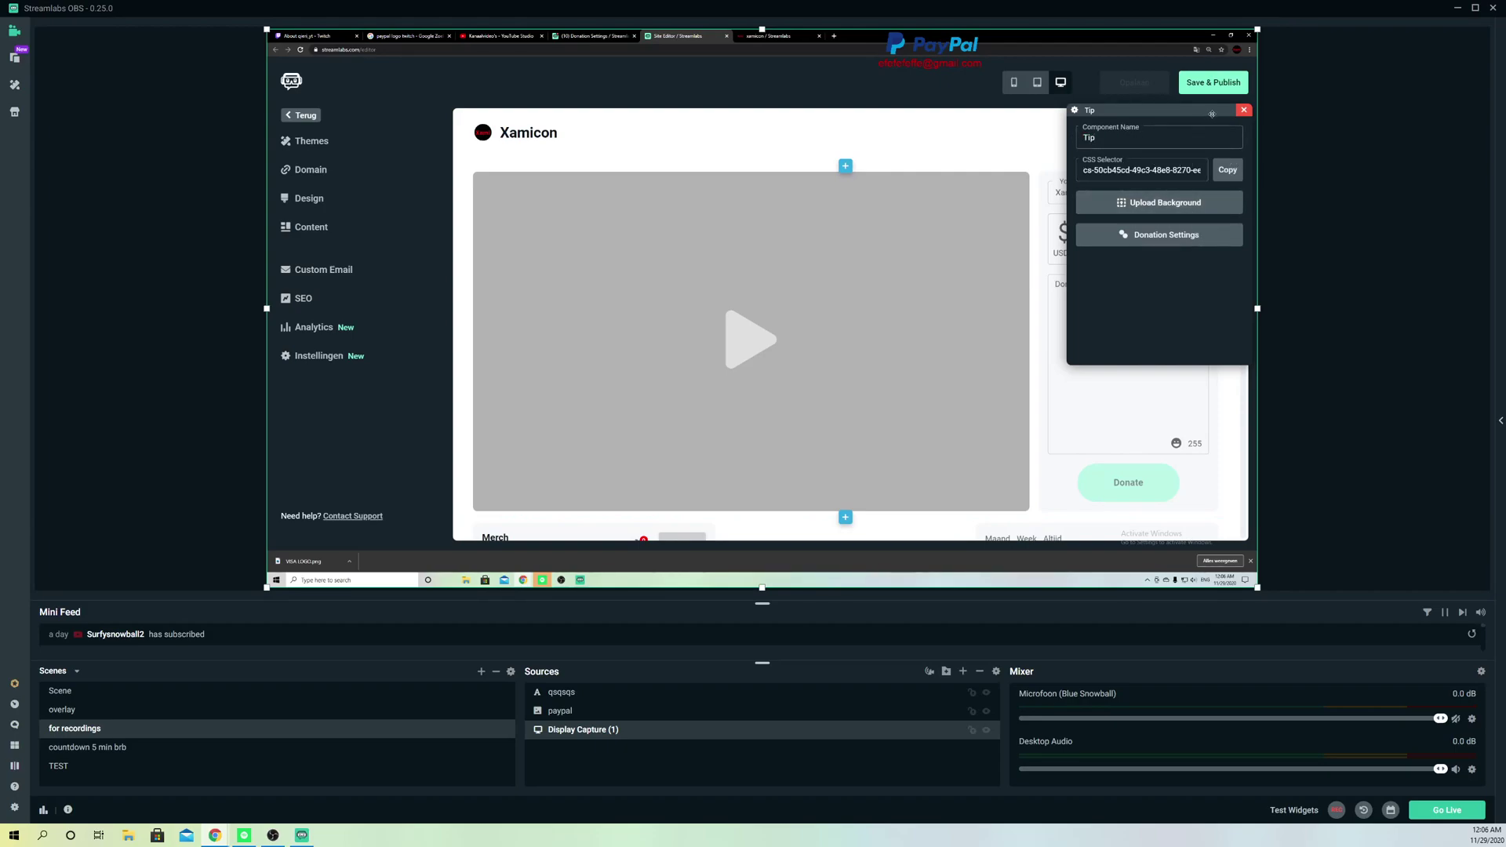
click(1245, 111)
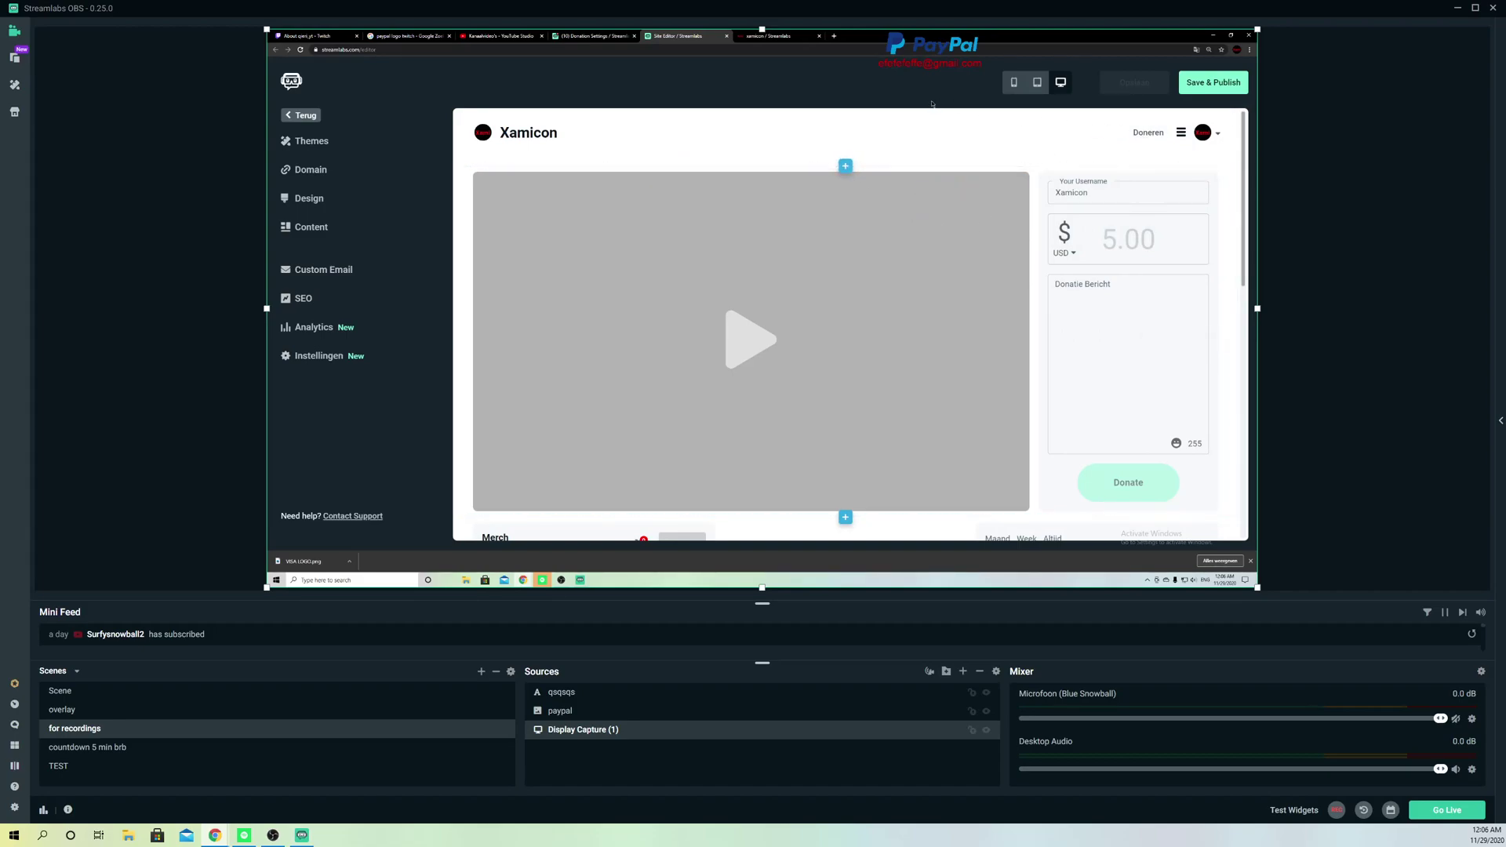
Preview the tip page at tablet width in the Site Editor and scroll through it
click(1038, 86)
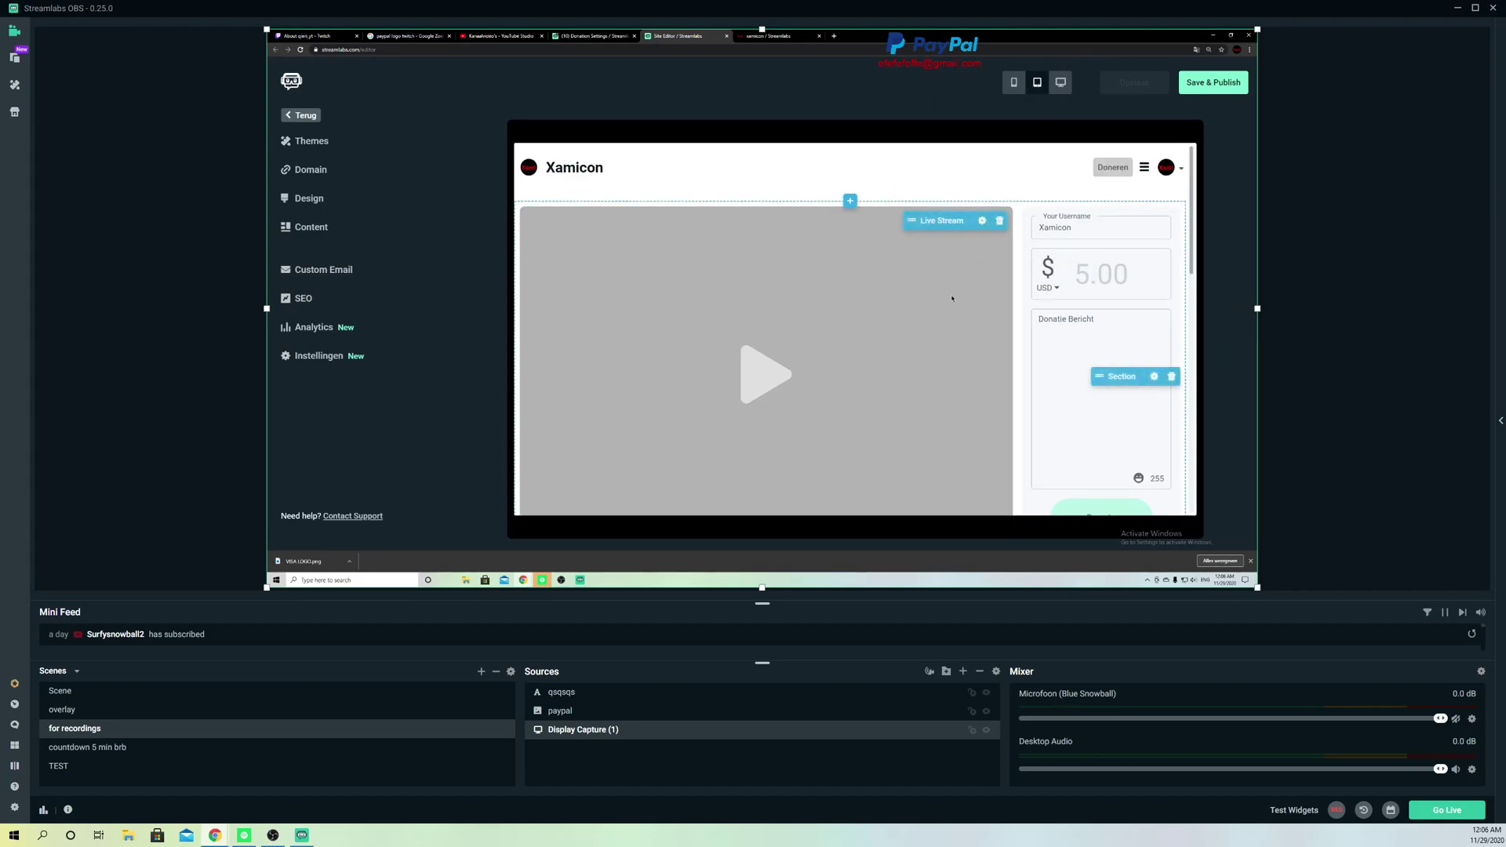
scroll(952, 296, down, 1)
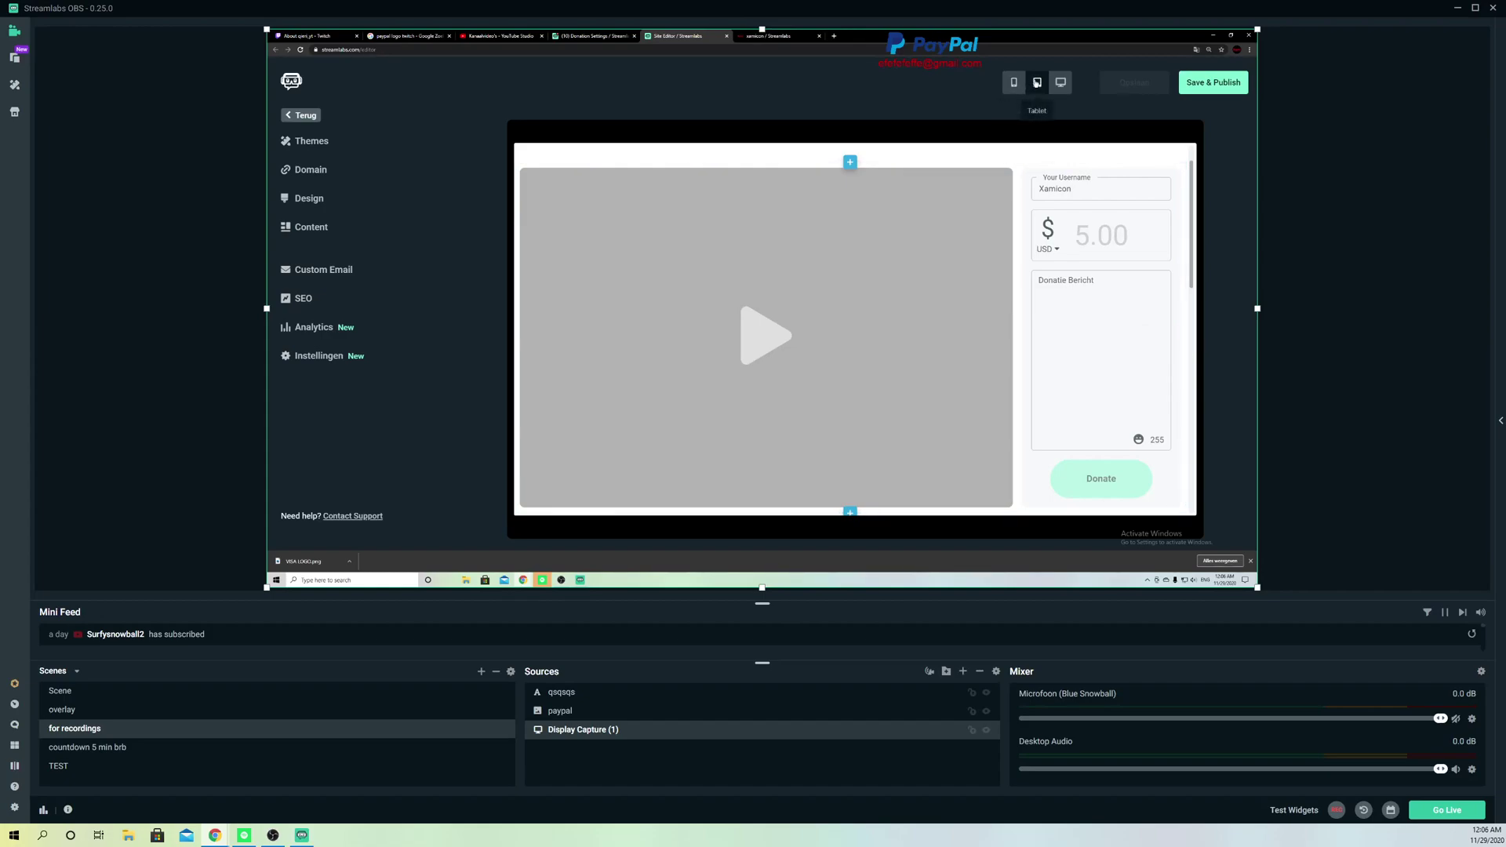
scroll(973, 337, down, 5)
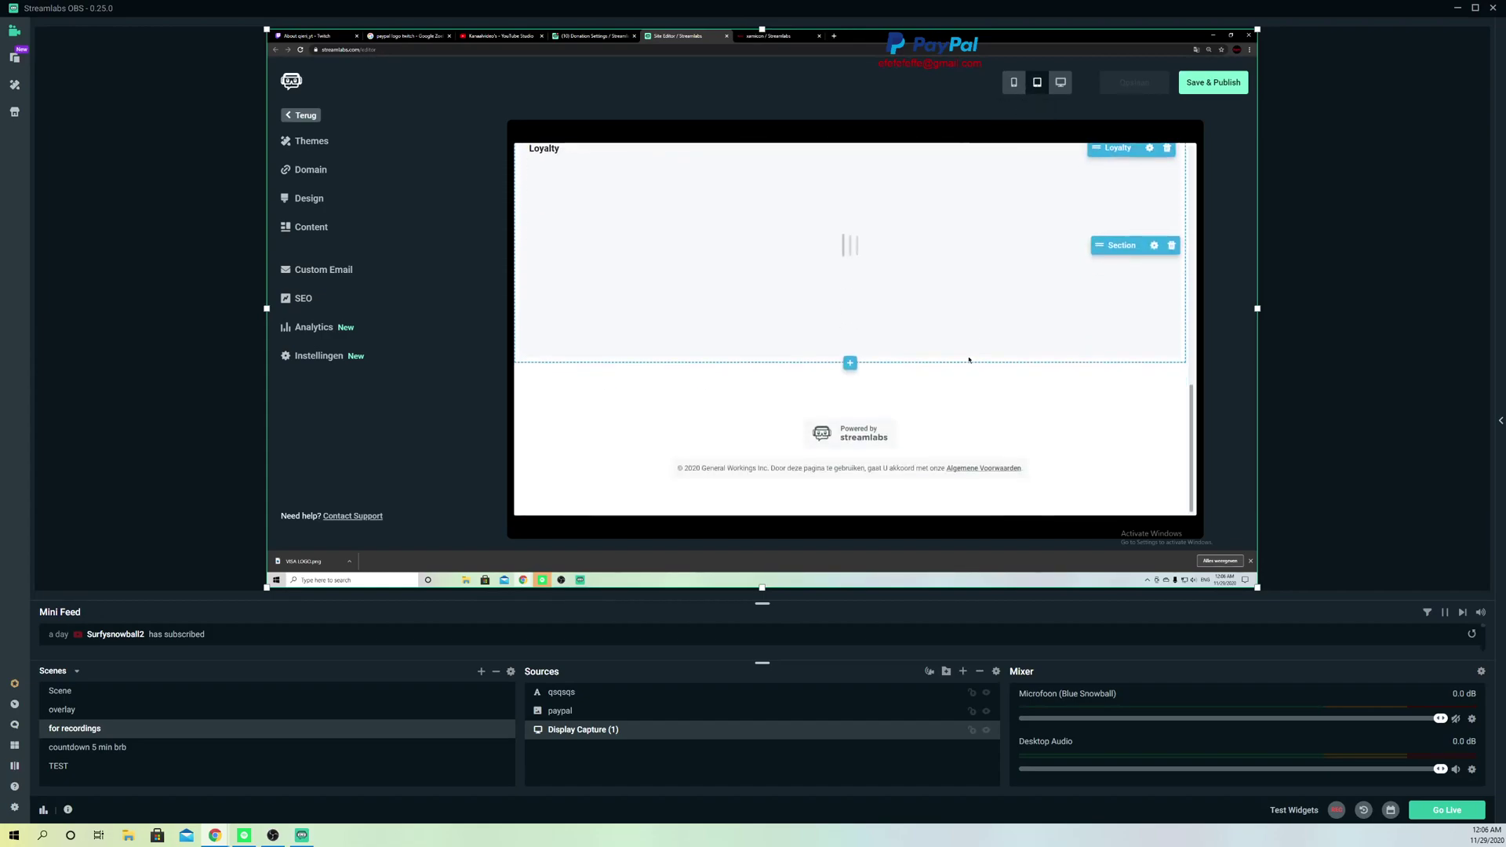
scroll(970, 360, up, 2)
Switch the preview to phone width and scroll through the mobile donation form
click(1014, 81)
scroll(899, 373, up, 5)
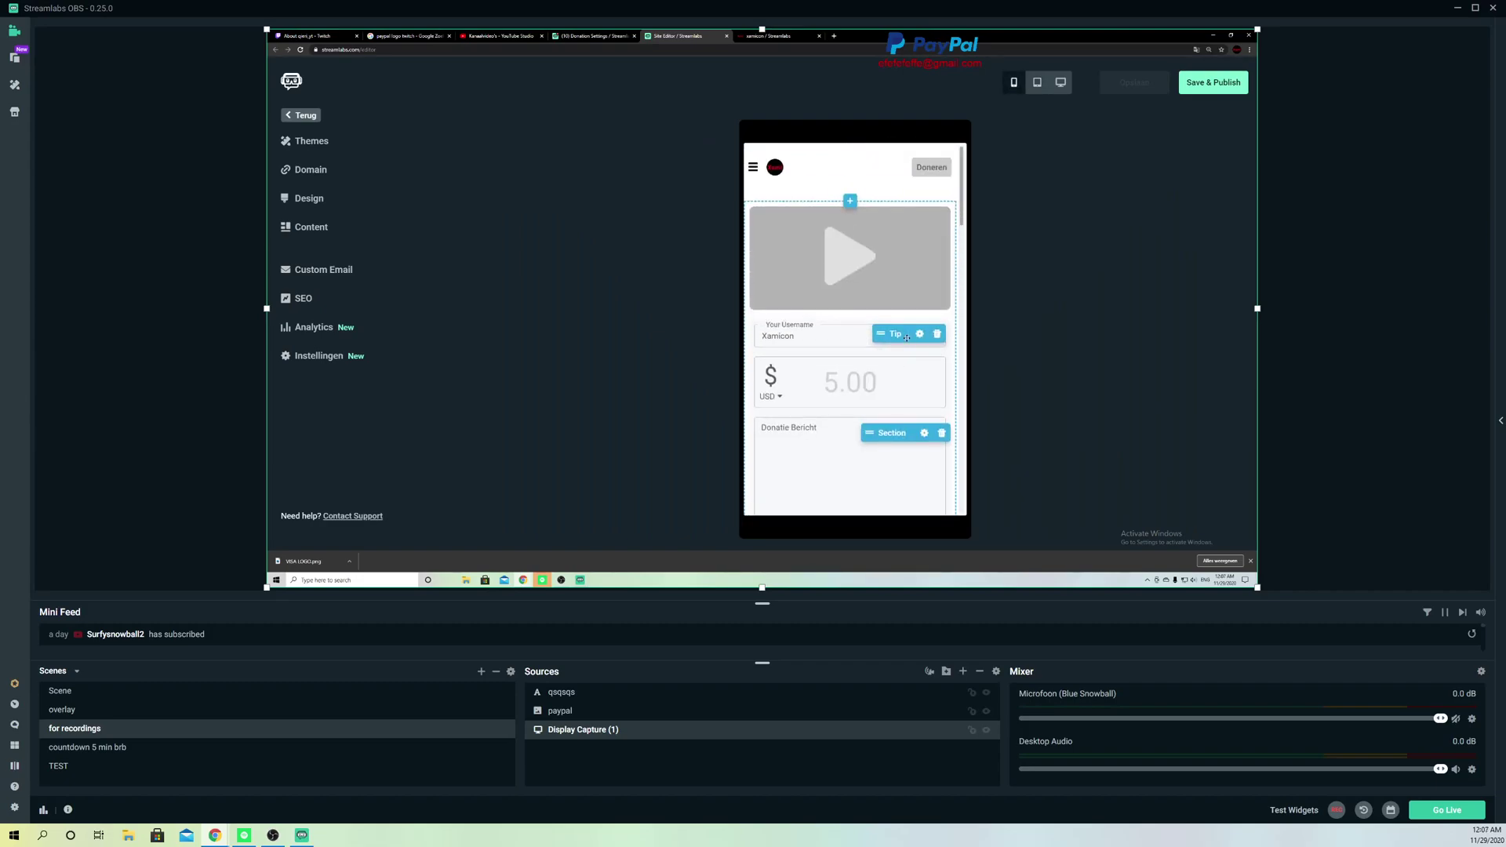
scroll(907, 338, down, 6)
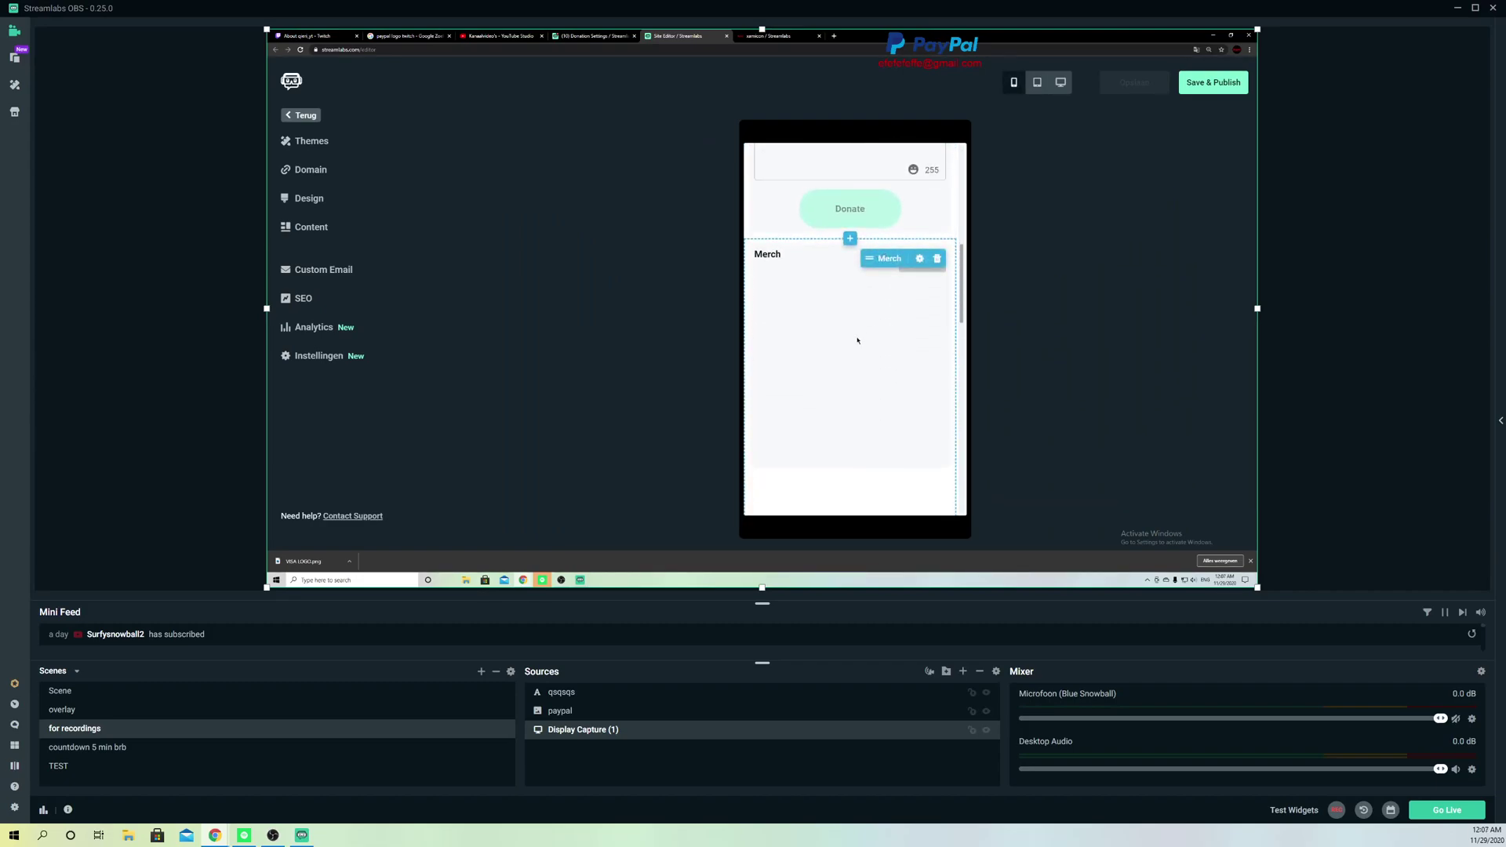